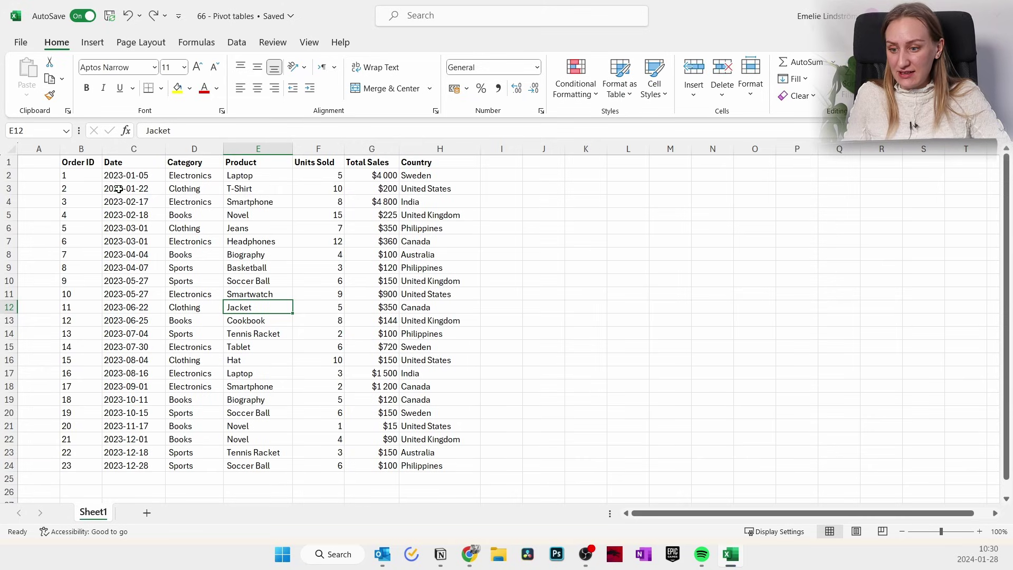
Create a PivotTable on a new worksheet from the full order data in B1:H24 of Sheet1
{"action": "left_click_drag", "start_coordinate": [63, 163], "coordinate": [467, 464]}
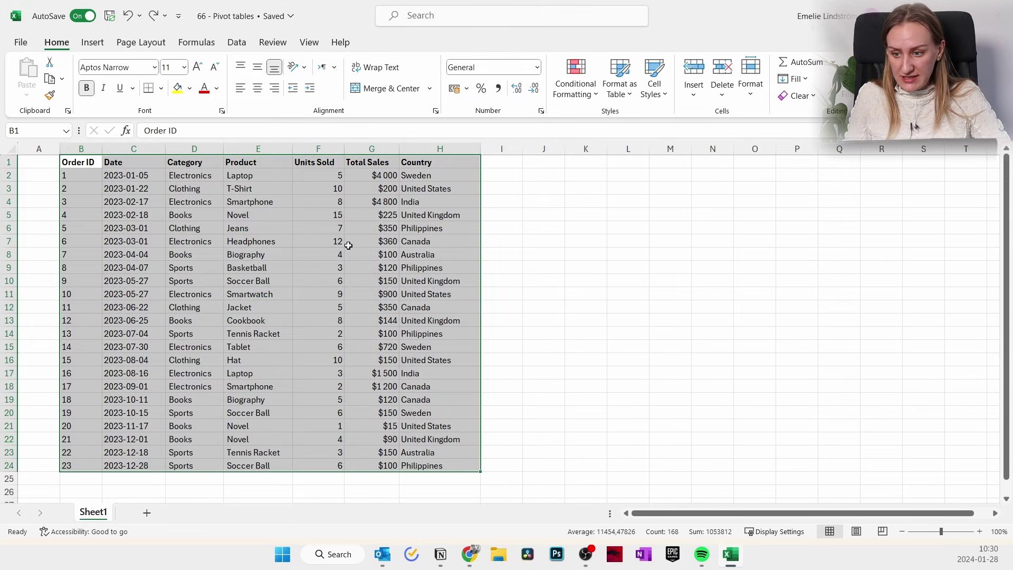
{"action": "left_click", "coordinate": [99, 42]}
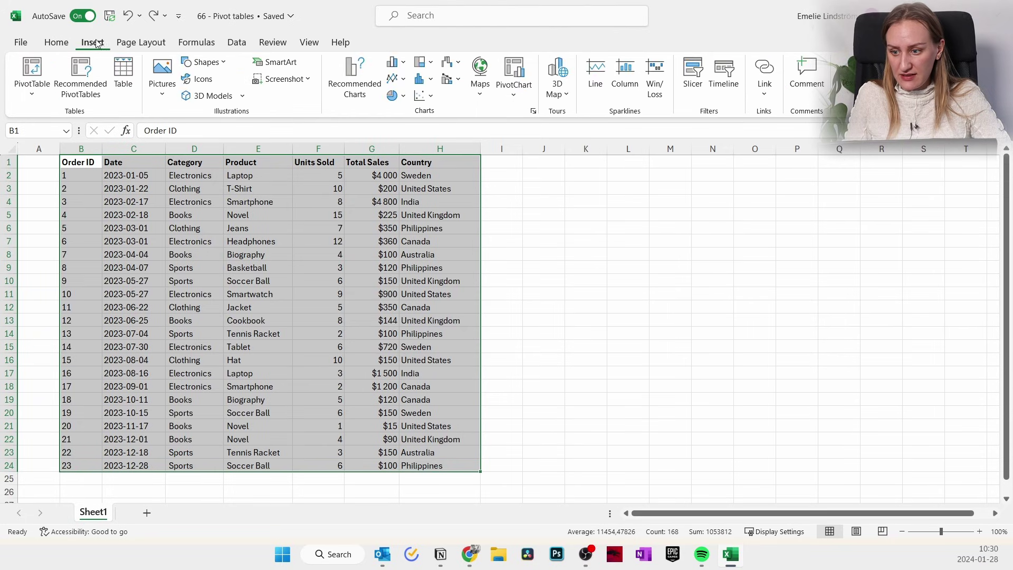
{"action": "left_click", "coordinate": [35, 76]}
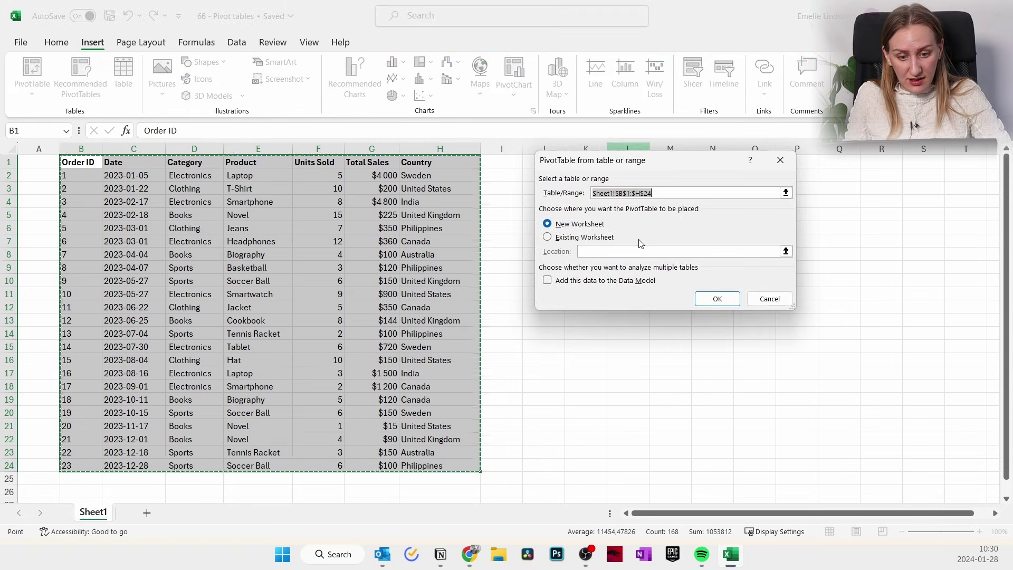
{"action": "left_click", "coordinate": [719, 299]}
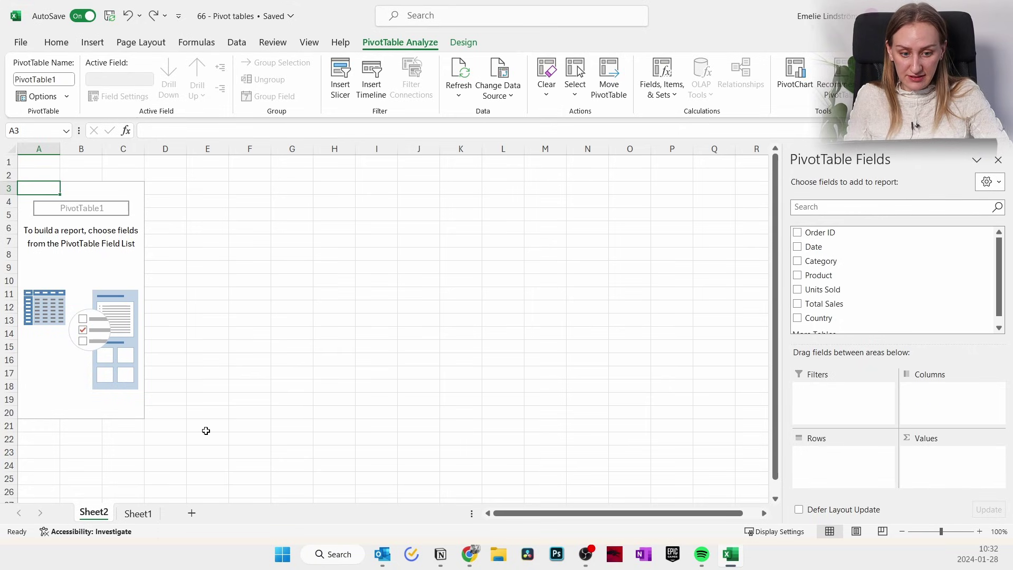
Check the source columns on Sheet1 and lay out the PivotTable with Date as rows and Country as columns
{"action": "left_click", "coordinate": [138, 513]}
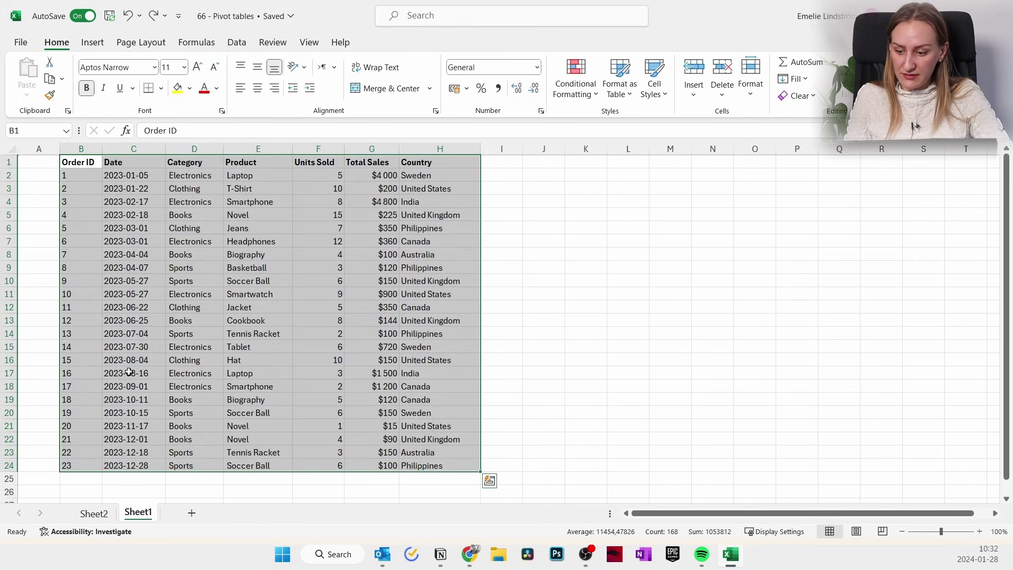
{"action": "left_click", "coordinate": [97, 514]}
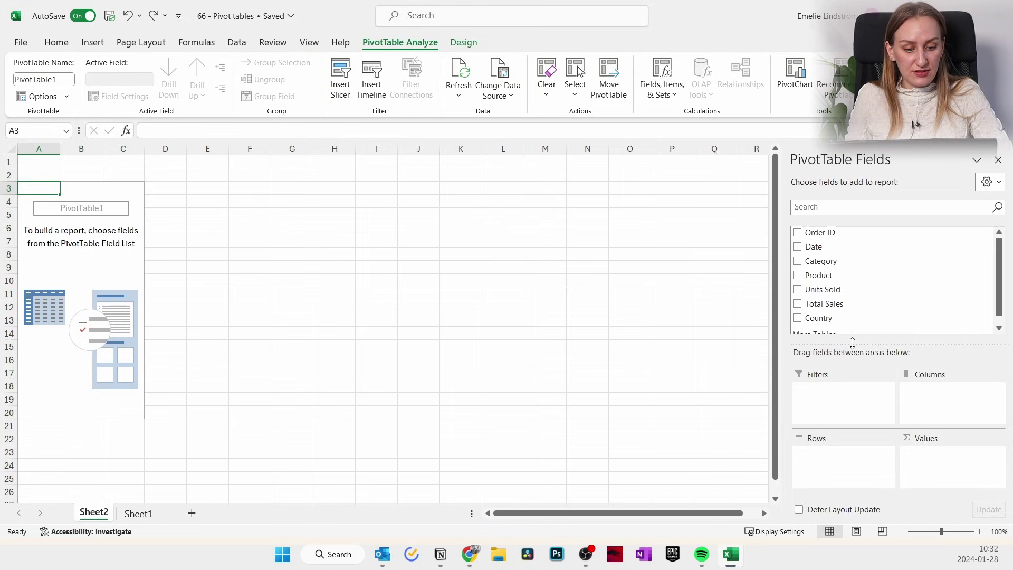
{"action": "left_click_drag", "start_coordinate": [832, 248], "coordinate": [871, 478]}
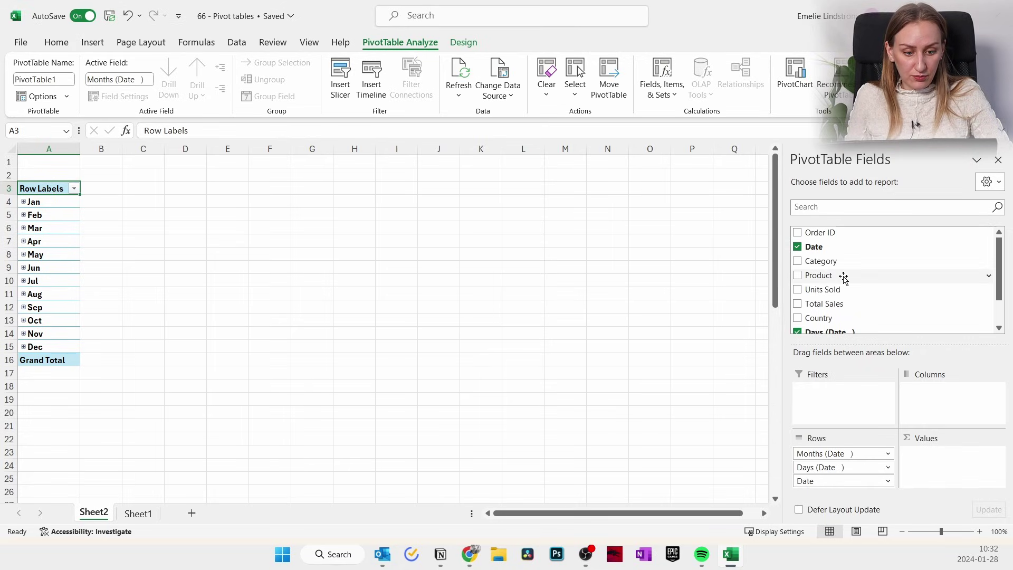
{"action": "scroll", "coordinate": [843, 278], "scroll_direction": "down", "scroll_amount": 1}
{"action": "left_click_drag", "start_coordinate": [815, 281], "coordinate": [973, 405]}
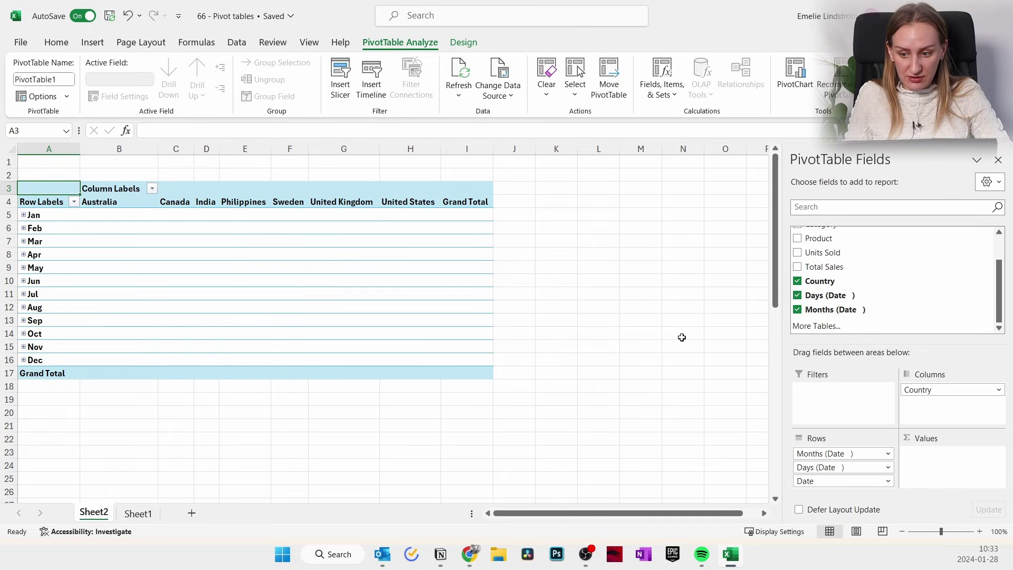
Add Units Sold to the PivotTable's values so each month and country shows its sum
{"action": "left_click_drag", "start_coordinate": [104, 212], "coordinate": [471, 359]}
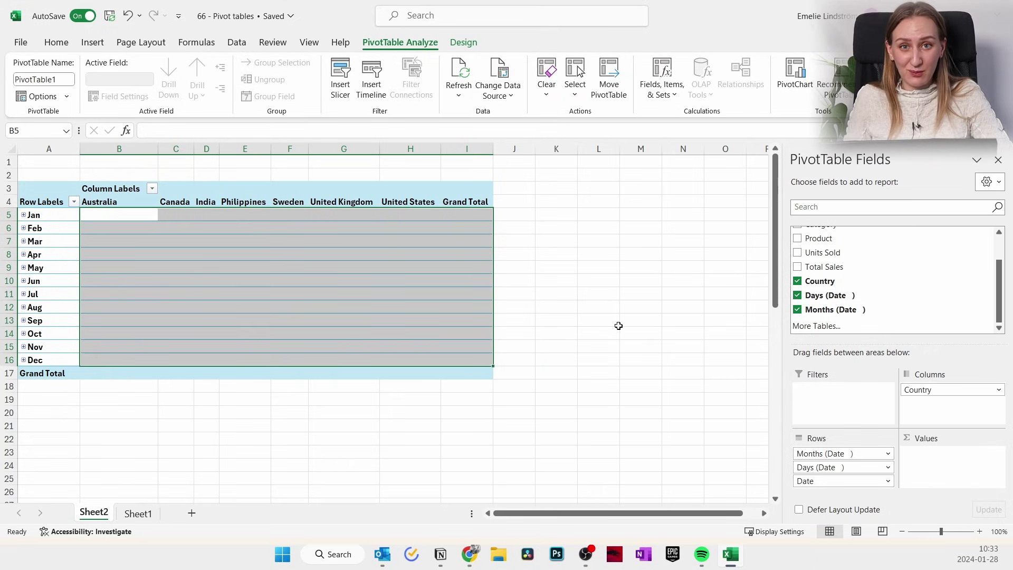
{"action": "scroll", "coordinate": [856, 265], "scroll_direction": "up", "scroll_amount": 1}
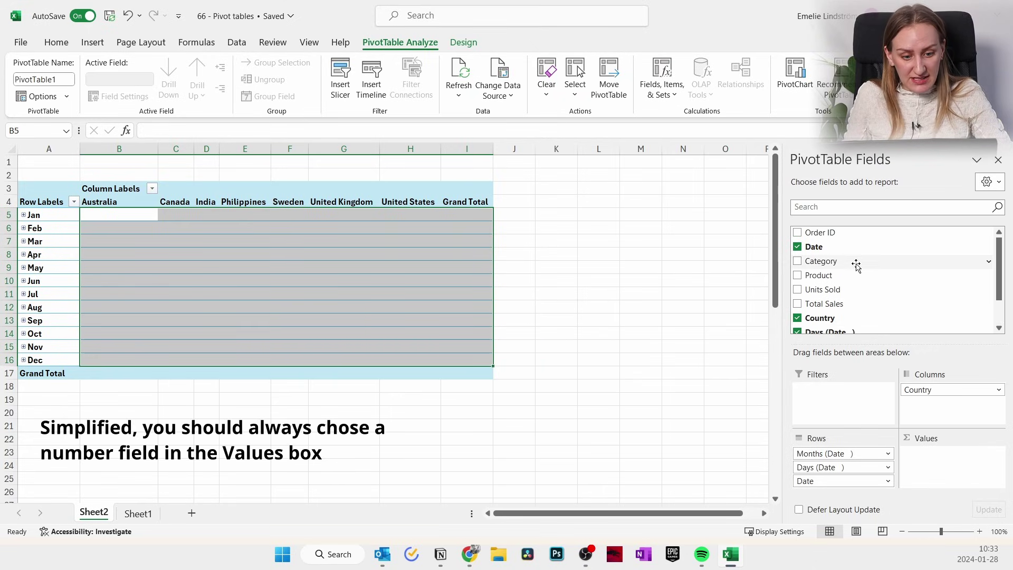
{"action": "left_click_drag", "start_coordinate": [825, 291], "coordinate": [944, 464]}
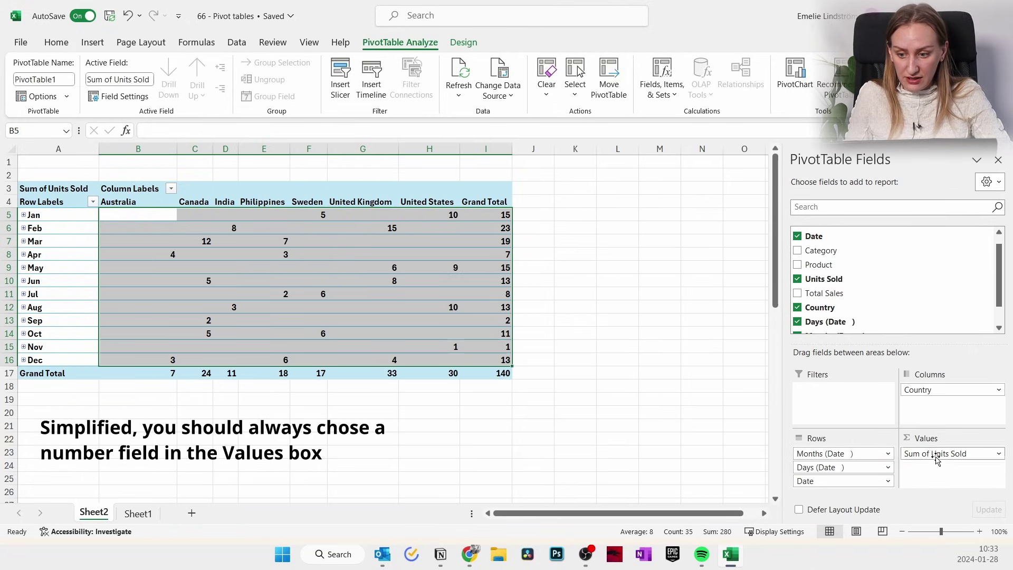
{"action": "left_click", "coordinate": [558, 257]}
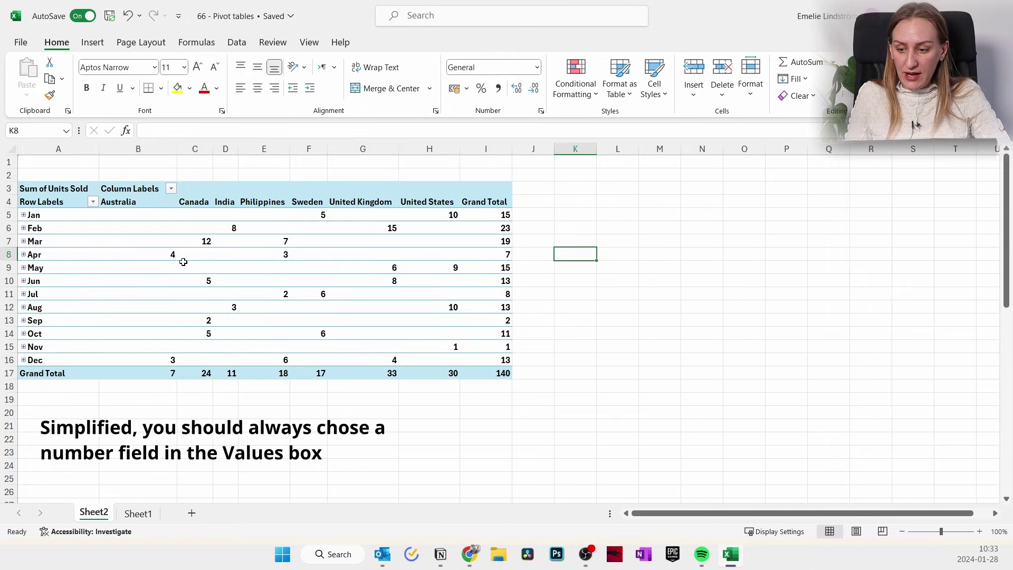
Examine the units sold by month and country, including the January and Sweden grand totals
{"action": "mouse_move", "coordinate": [136, 216]}
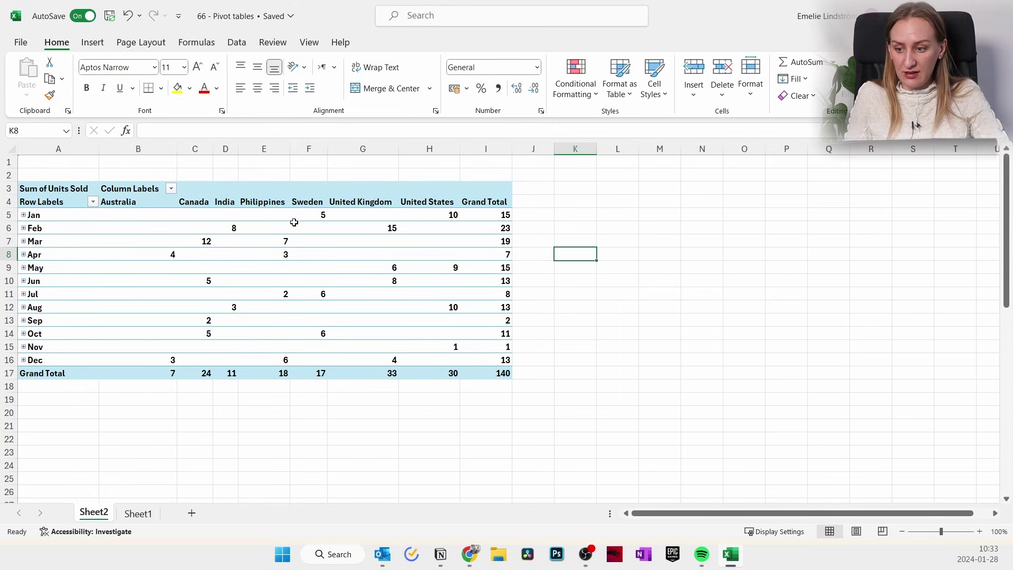
{"action": "left_click", "coordinate": [75, 215]}
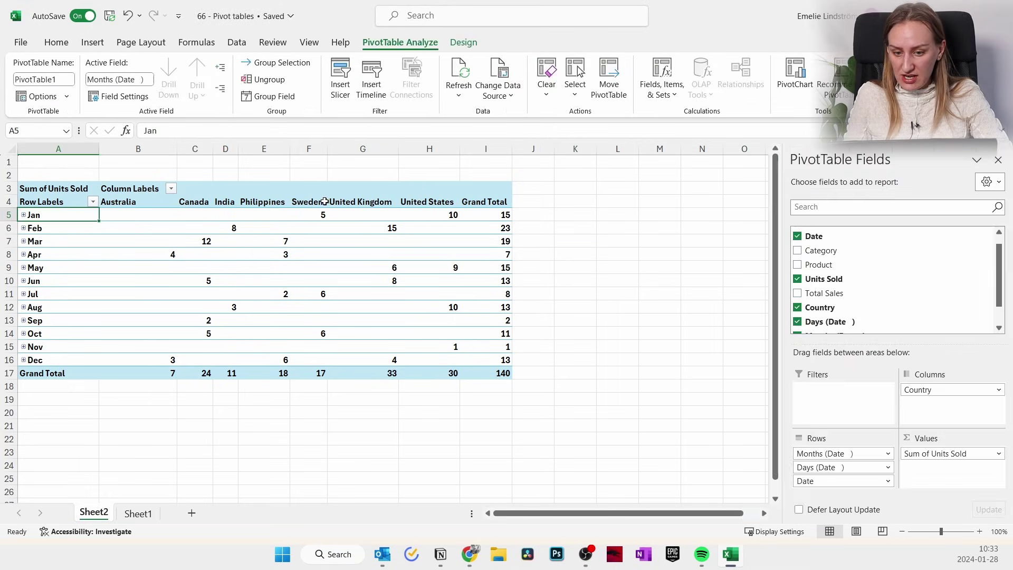
{"action": "left_click", "coordinate": [500, 213]}
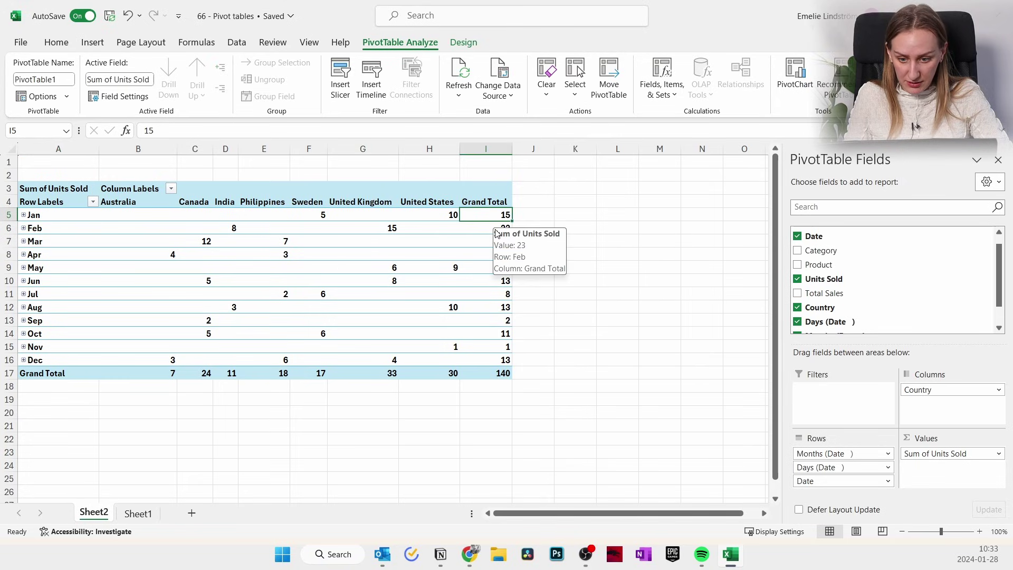
{"action": "left_click", "coordinate": [310, 194]}
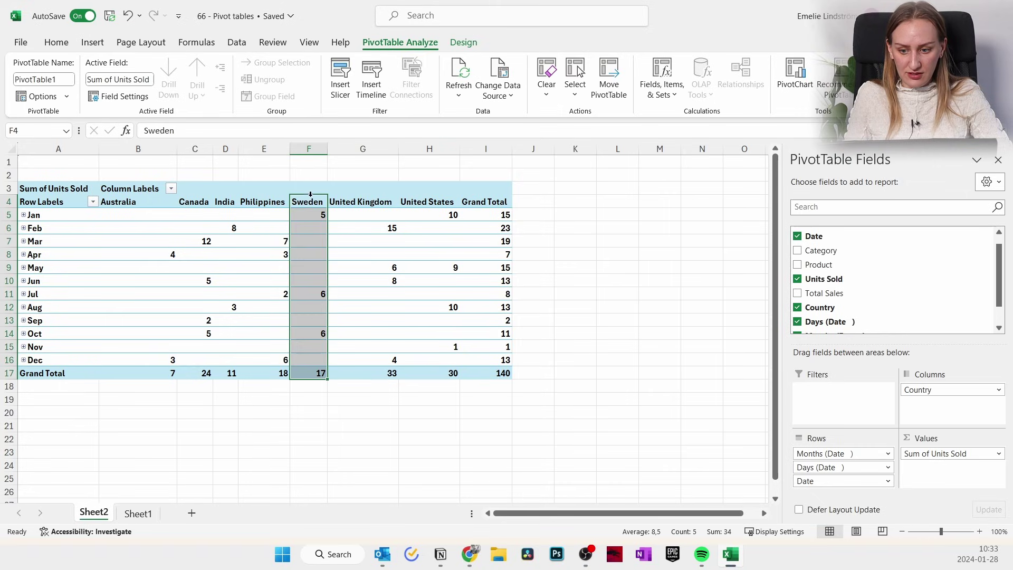
{"action": "left_click", "coordinate": [309, 376]}
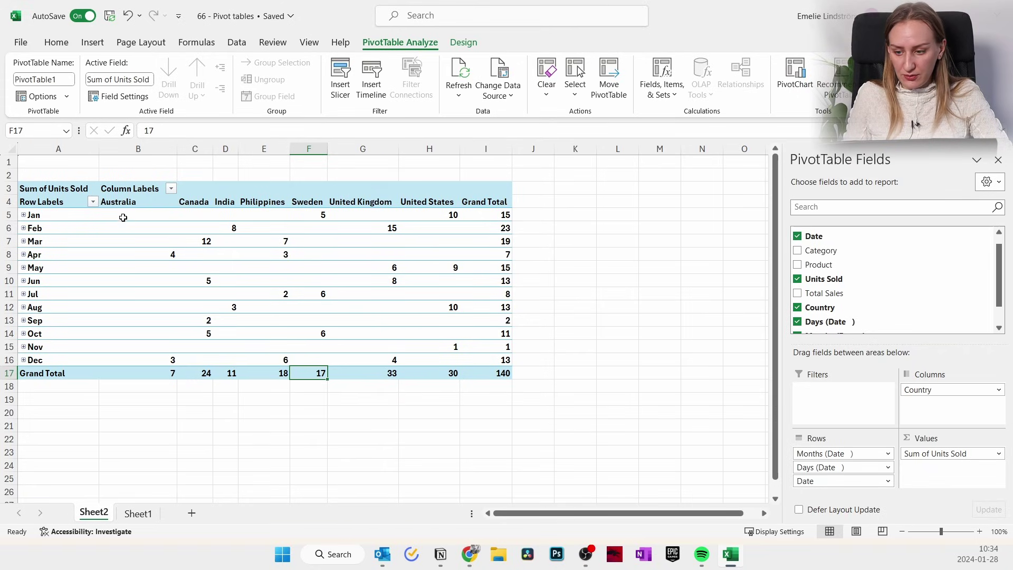
{"action": "left_click_drag", "start_coordinate": [119, 214], "coordinate": [449, 355]}
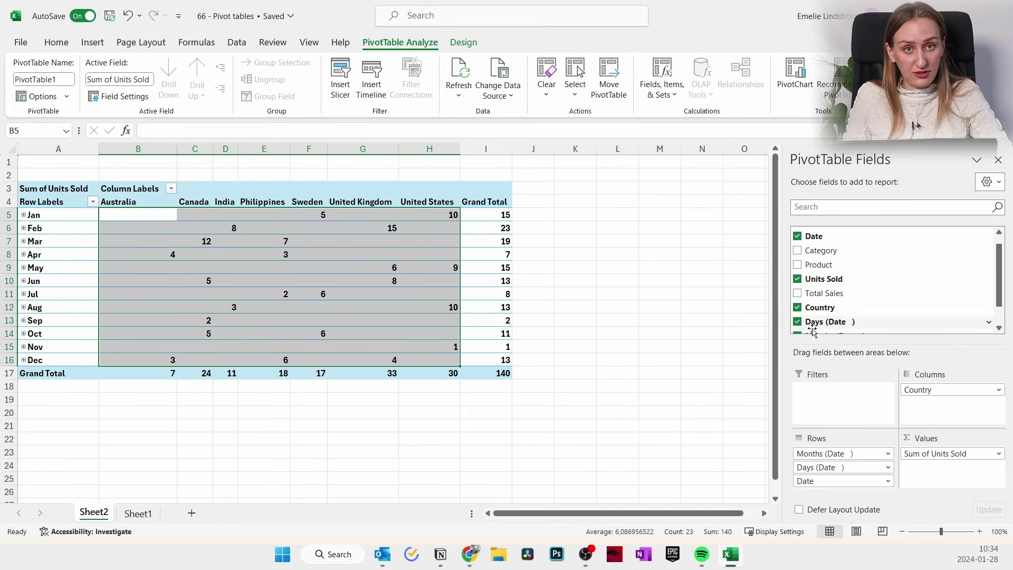
{"action": "left_click", "coordinate": [562, 243]}
{"action": "left_click", "coordinate": [281, 240]}
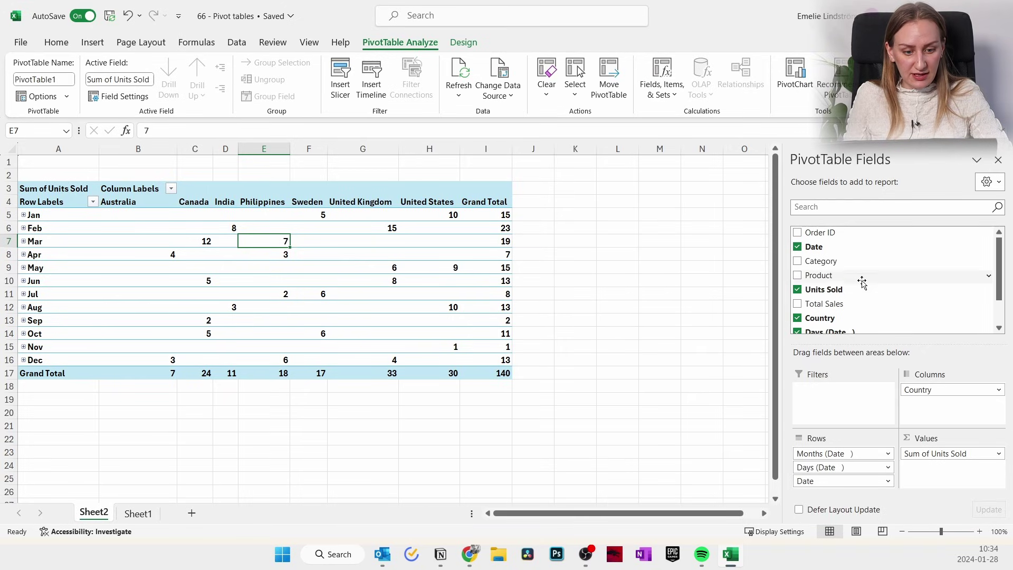
Add Order ID as a report filter, filter the PivotTable to order 4, and expand the February row
{"action": "scroll", "coordinate": [860, 301], "scroll_direction": "down", "scroll_amount": 1}
{"action": "scroll", "coordinate": [867, 322], "scroll_direction": "up", "scroll_amount": 1}
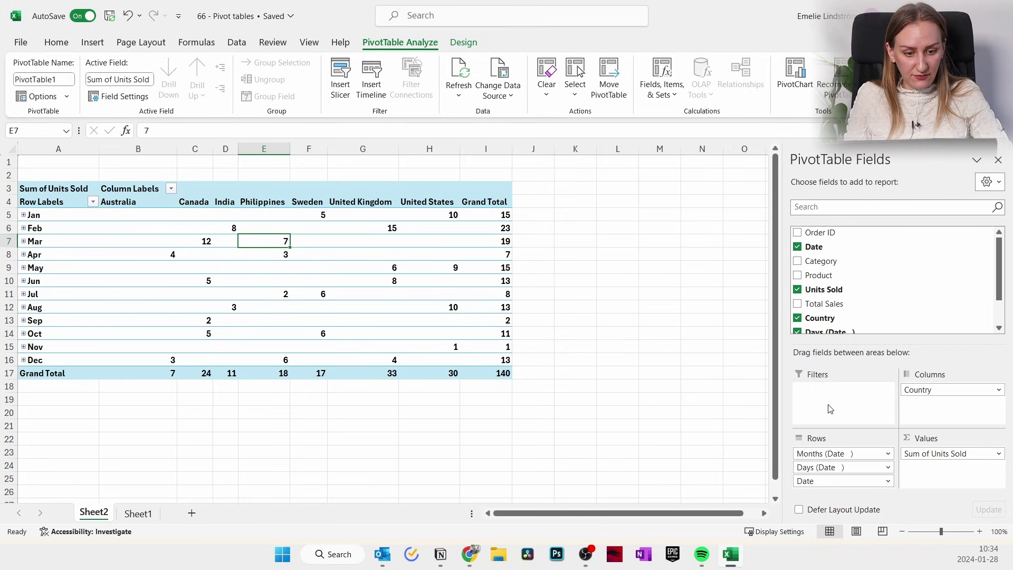
{"action": "left_click_drag", "start_coordinate": [818, 239], "coordinate": [836, 414]}
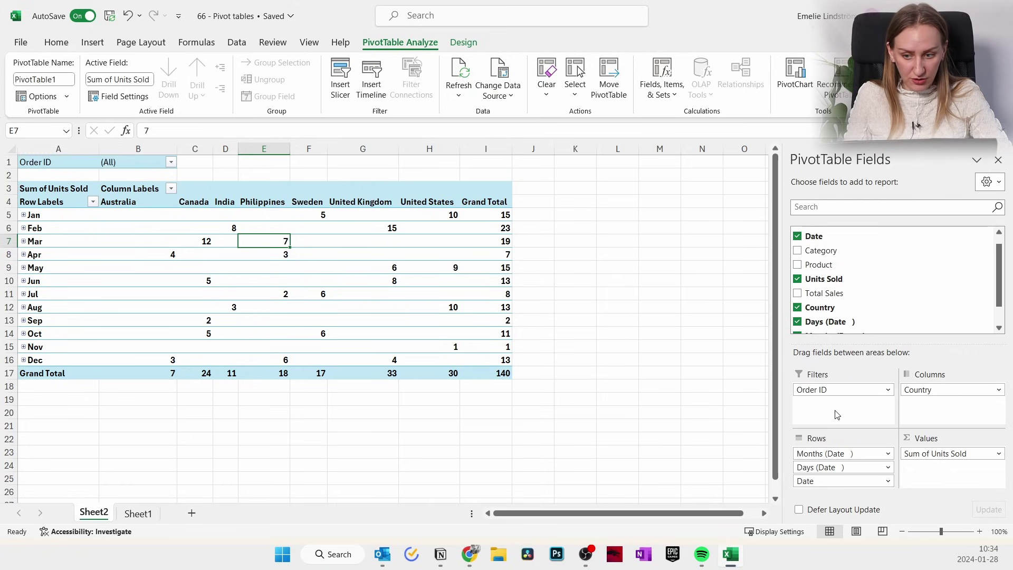
{"action": "left_click", "coordinate": [168, 163]}
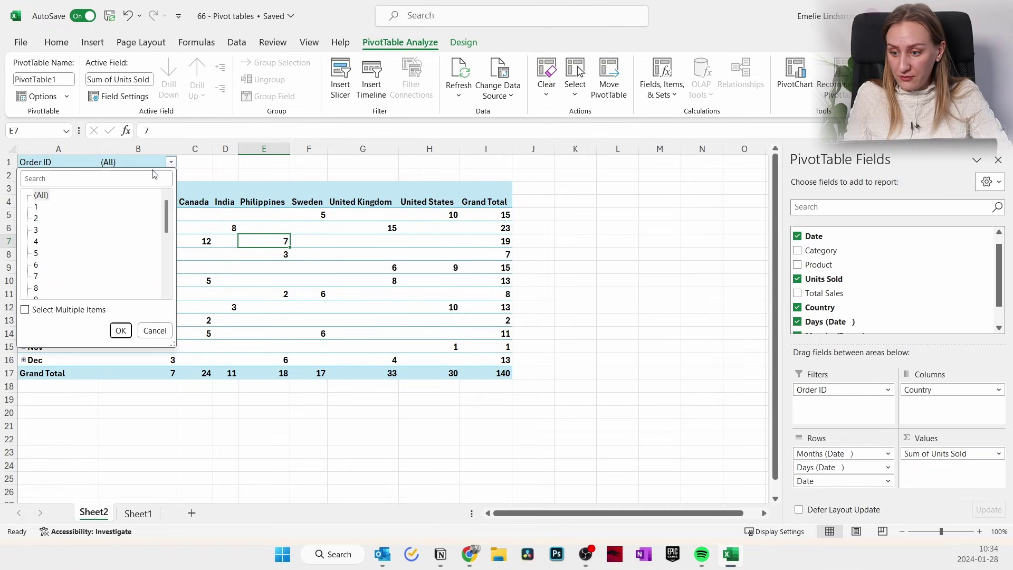
{"action": "left_click", "coordinate": [36, 242]}
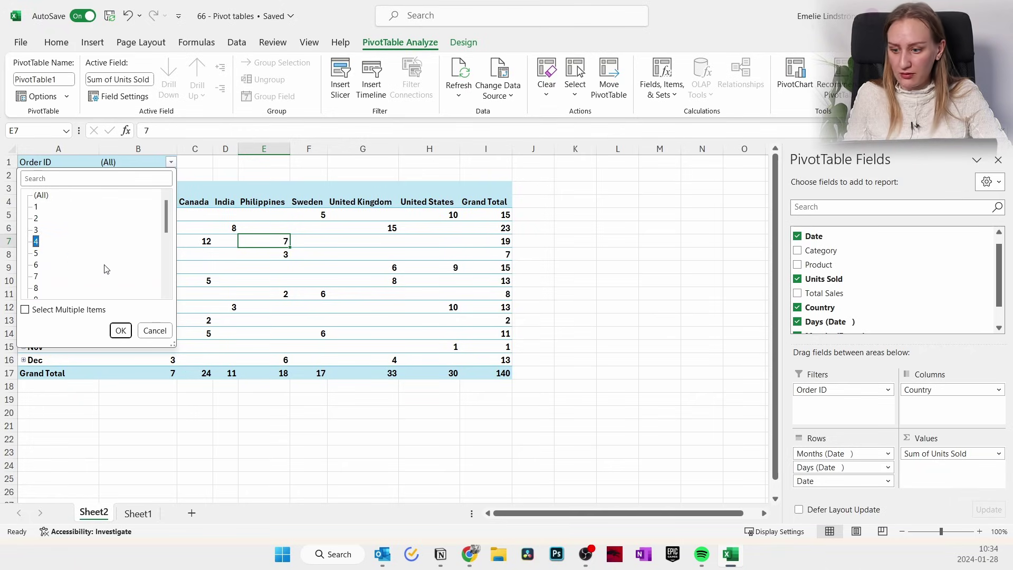
{"action": "left_click", "coordinate": [120, 331]}
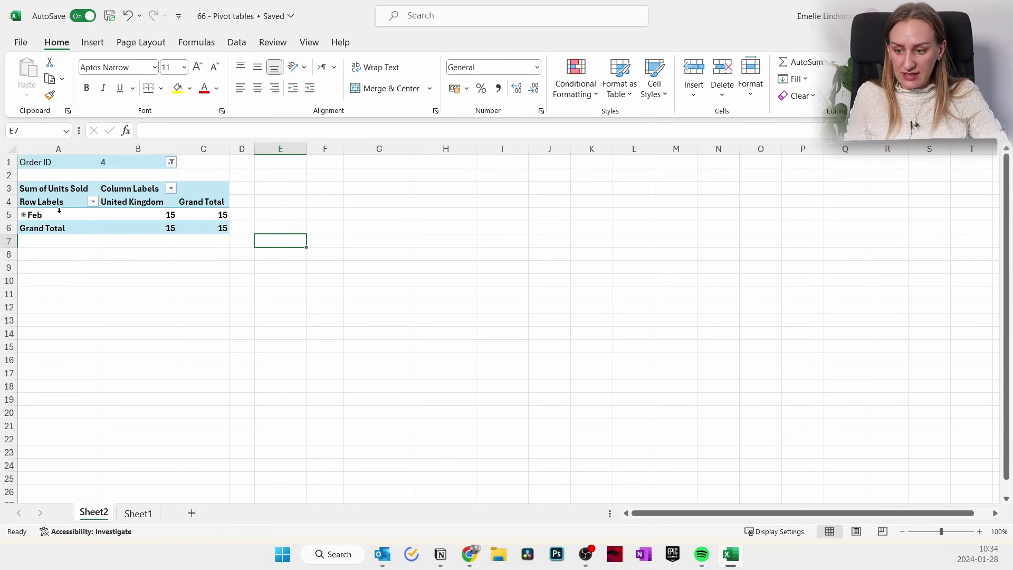
{"action": "left_click", "coordinate": [23, 214]}
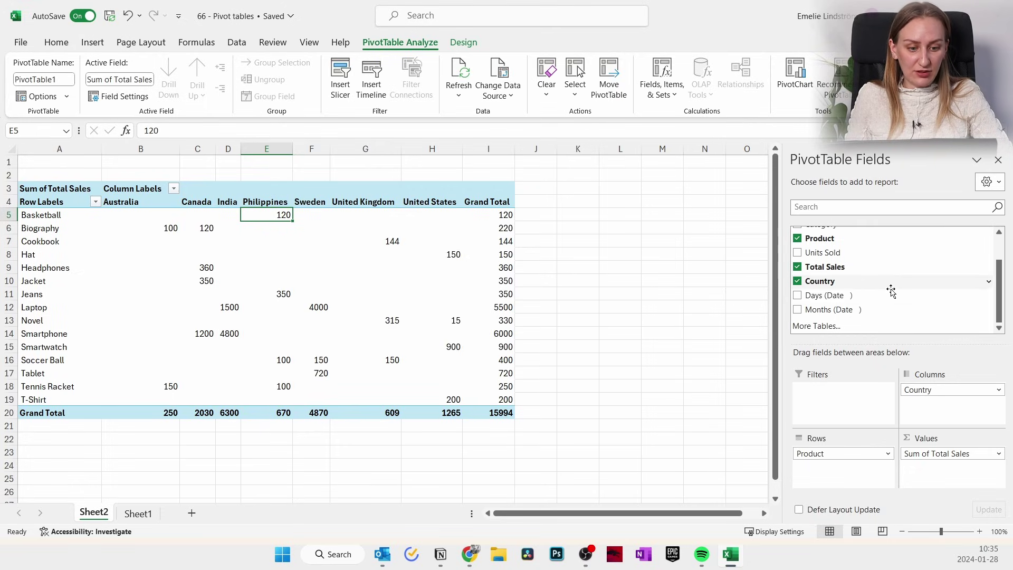
Try nesting Units Sold under Product in the PivotTable rows, and remove that field again
{"action": "scroll", "coordinate": [890, 290], "scroll_direction": "up", "scroll_amount": 2}
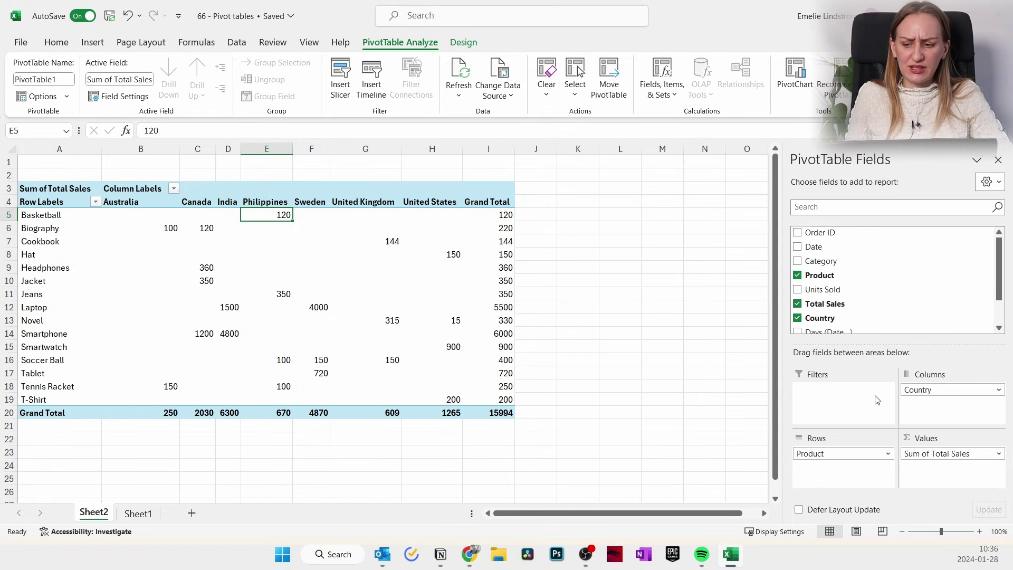
{"action": "scroll", "coordinate": [852, 306], "scroll_direction": "down", "scroll_amount": 1}
{"action": "left_click_drag", "start_coordinate": [833, 258], "coordinate": [826, 471]}
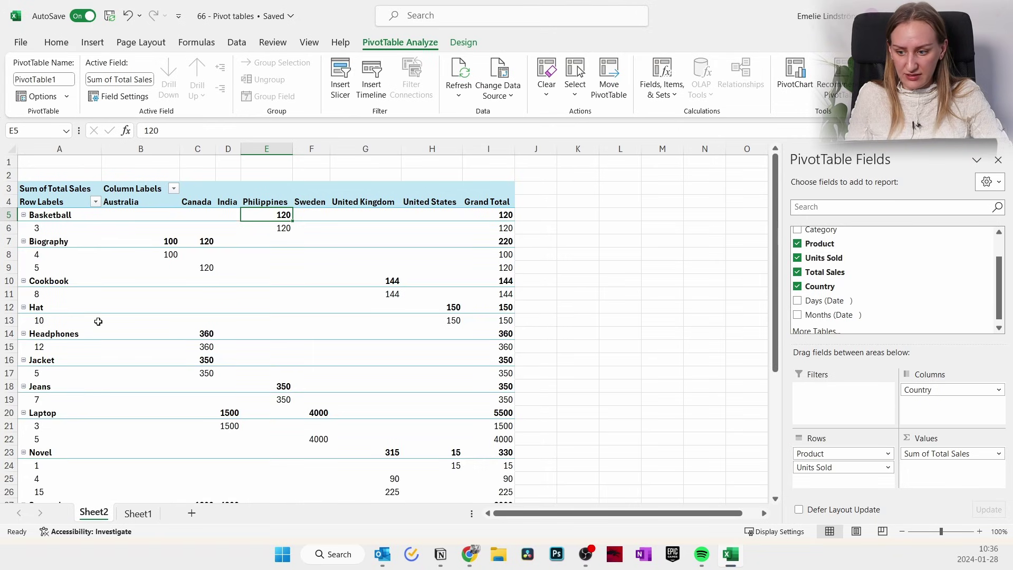
{"action": "scroll", "coordinate": [80, 222], "scroll_direction": "down", "scroll_amount": 9}
{"action": "scroll", "coordinate": [89, 247], "scroll_direction": "up", "scroll_amount": 3}
{"action": "scroll", "coordinate": [89, 247], "scroll_direction": "up", "scroll_amount": 6}
{"action": "left_click_drag", "start_coordinate": [822, 468], "coordinate": [844, 272]}
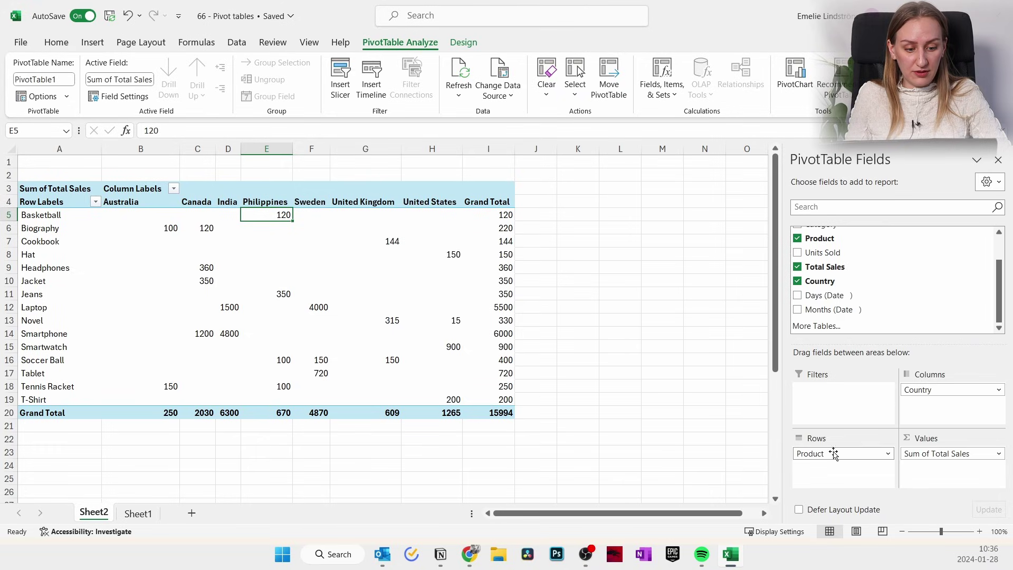
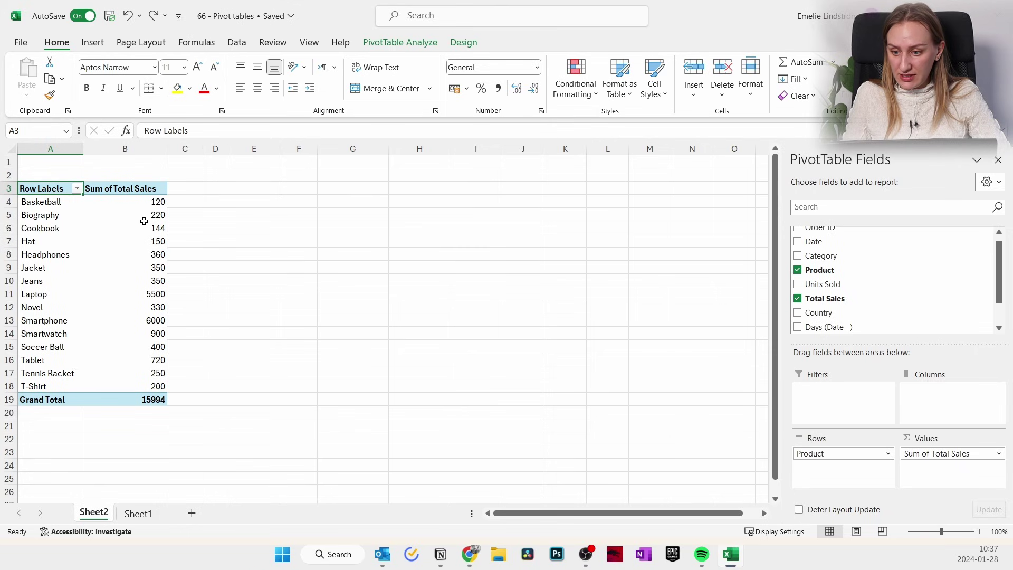
Drill into the source records behind Biography's total sales on a new sheet and widen the Date column
{"action": "double_click", "coordinate": [149, 216]}
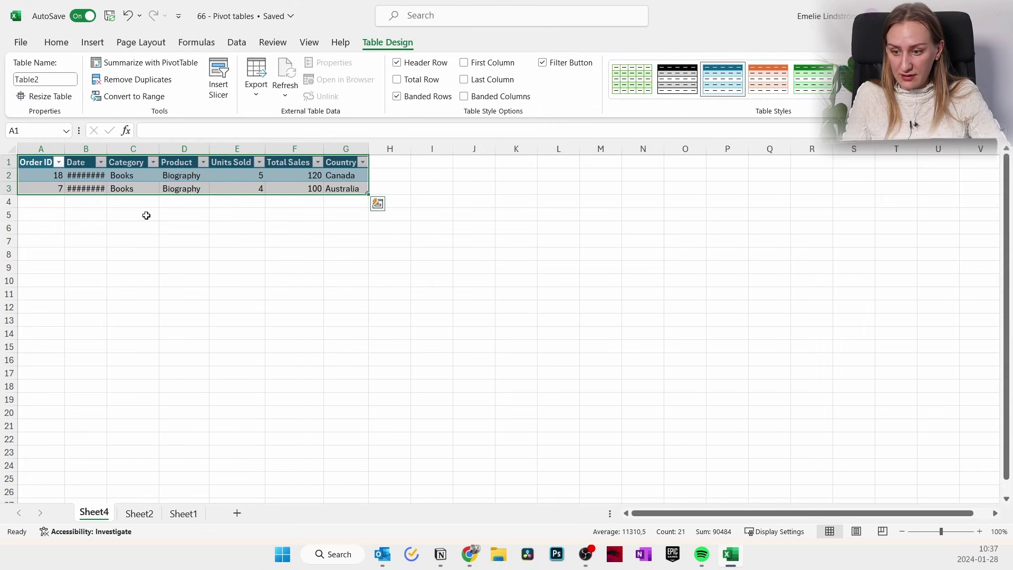
{"action": "left_click_drag", "start_coordinate": [107, 149], "coordinate": [156, 150]}
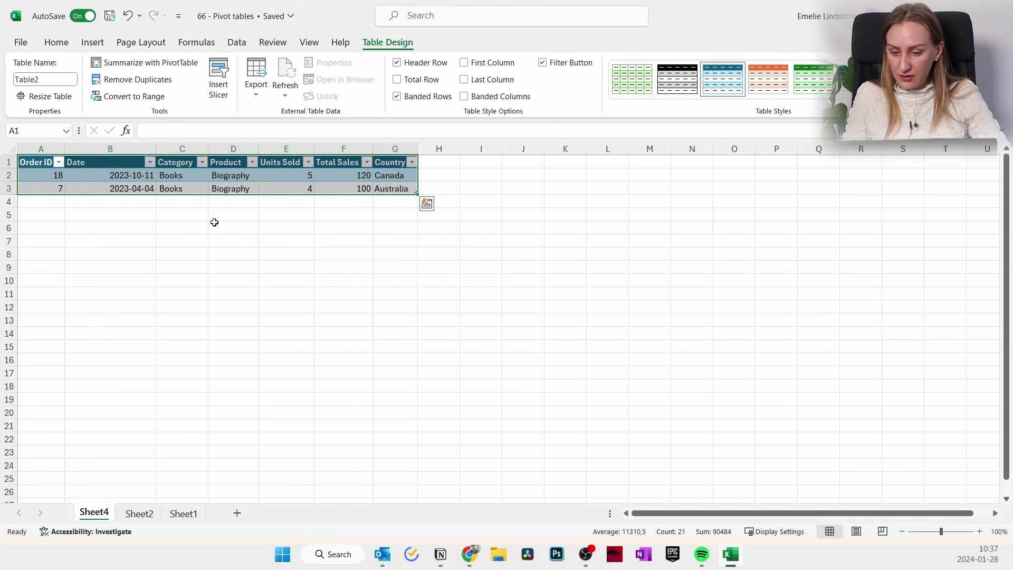
{"action": "left_click", "coordinate": [214, 222]}
{"action": "left_click_drag", "start_coordinate": [38, 172], "coordinate": [408, 189]}
{"action": "left_click", "coordinate": [287, 232]}
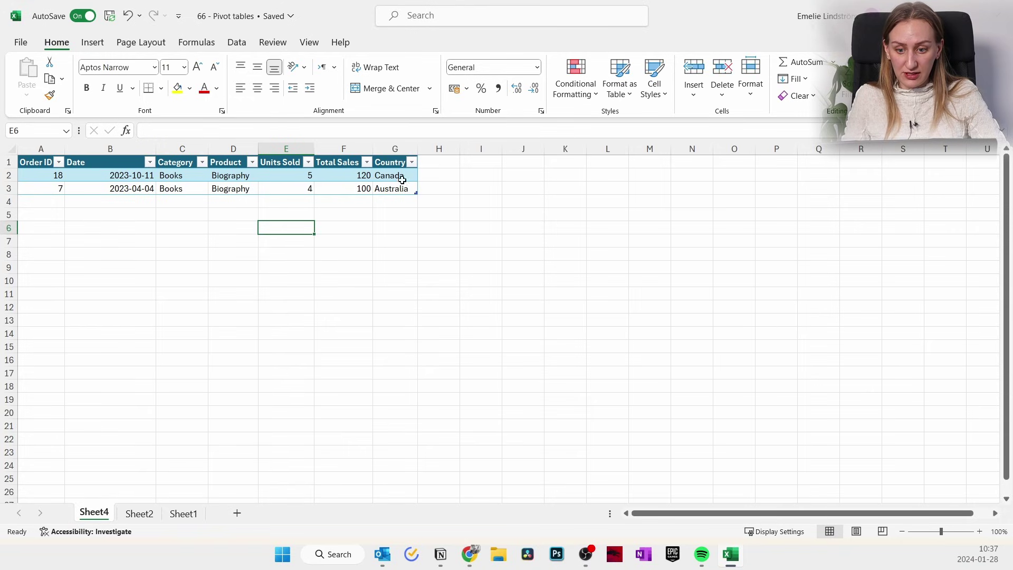
Undo the Date column widening and the Biography drill-down sheet
{"action": "key", "text": "ctrl+z"}
{"action": "key", "text": "ctrl+z"}
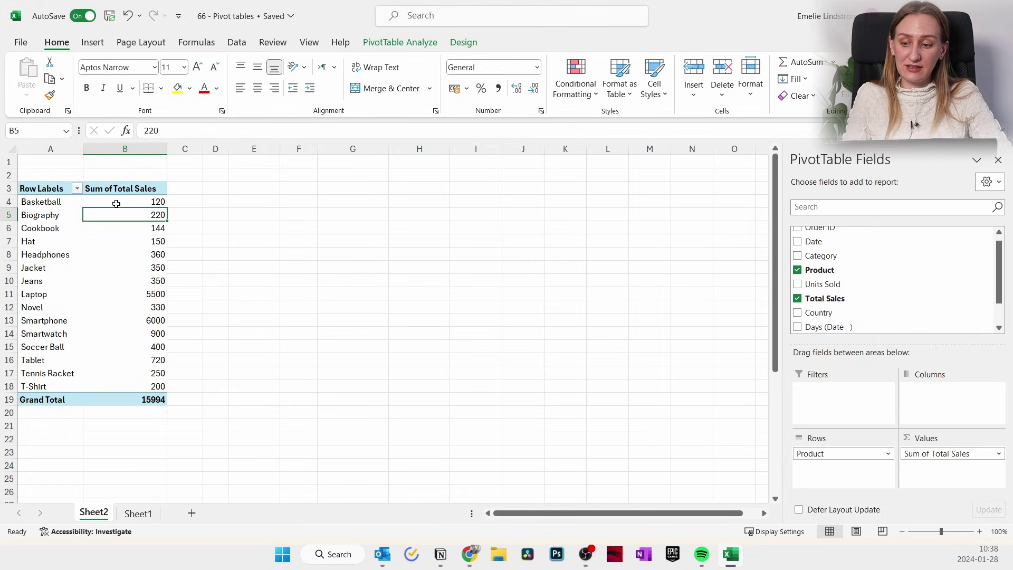
Summarize the PivotTable's Total Sales values by Count
{"action": "mouse_move", "coordinate": [128, 214]}
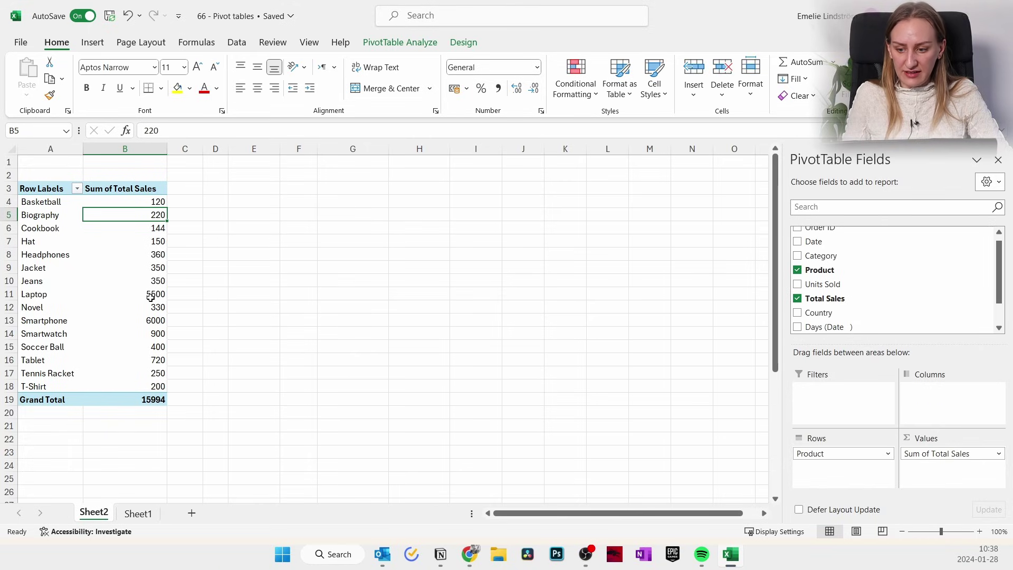
{"action": "left_click", "coordinate": [998, 454]}
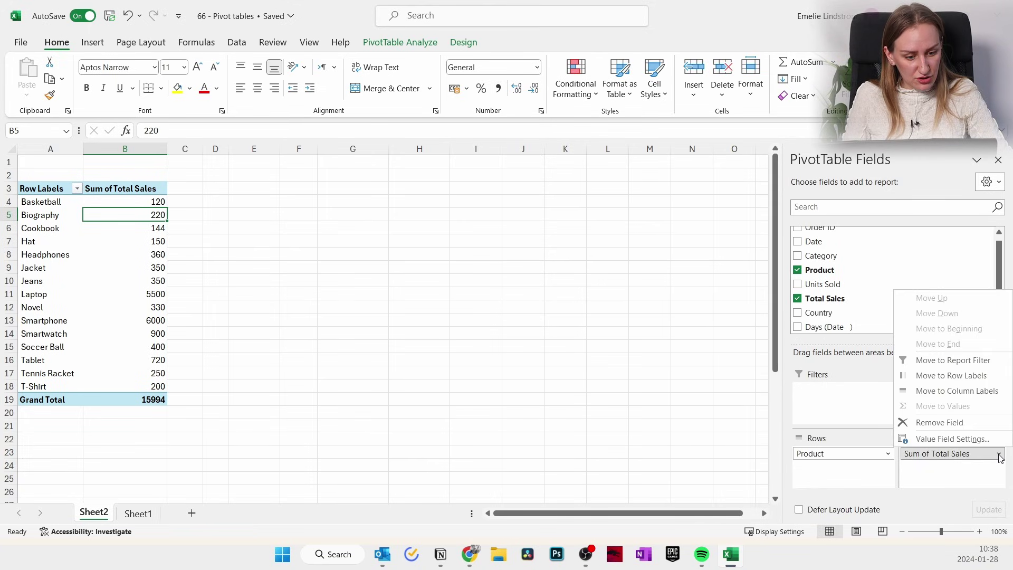
{"action": "left_click", "coordinate": [933, 438]}
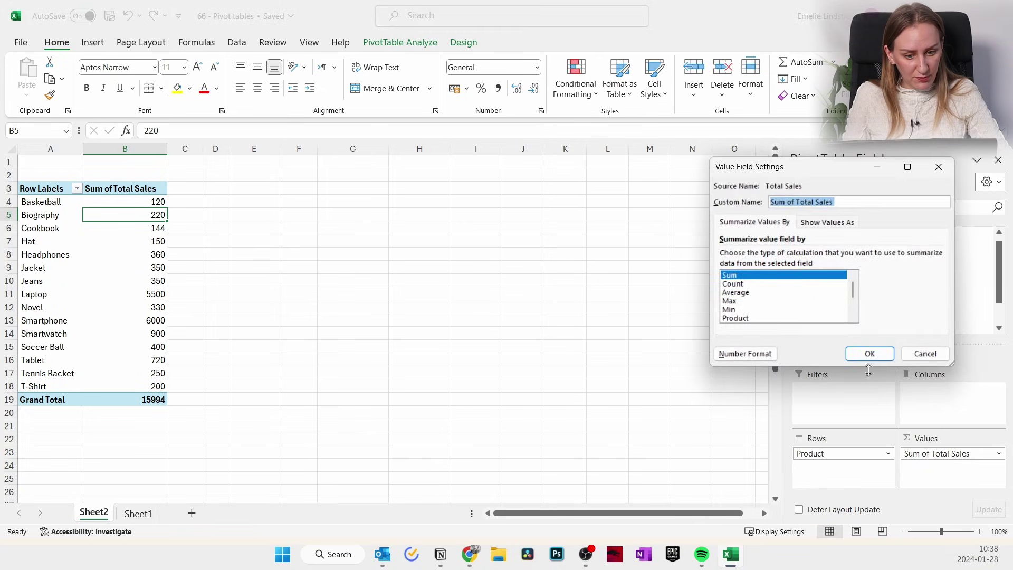
{"action": "left_click", "coordinate": [743, 284]}
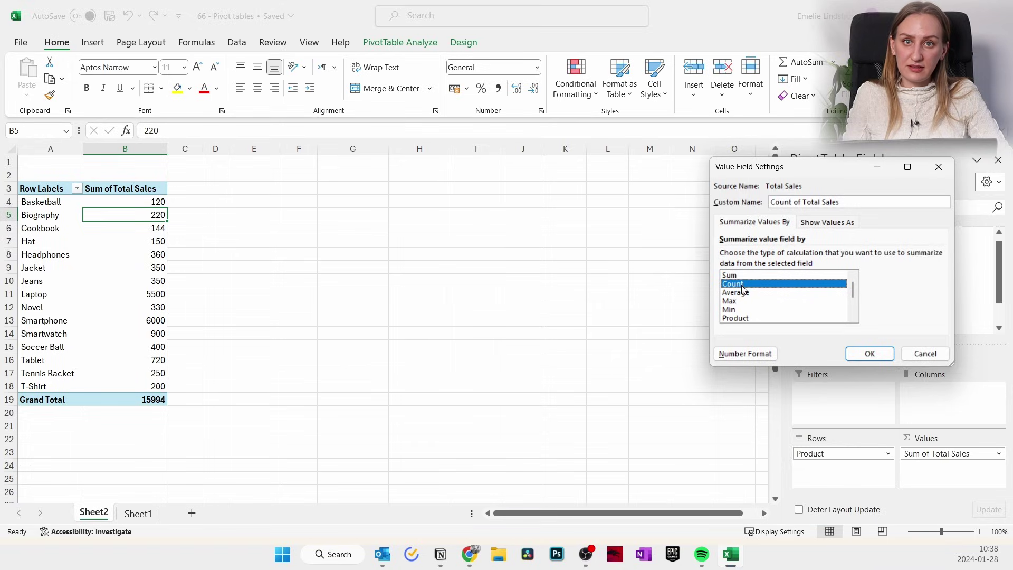
{"action": "left_click", "coordinate": [868, 354]}
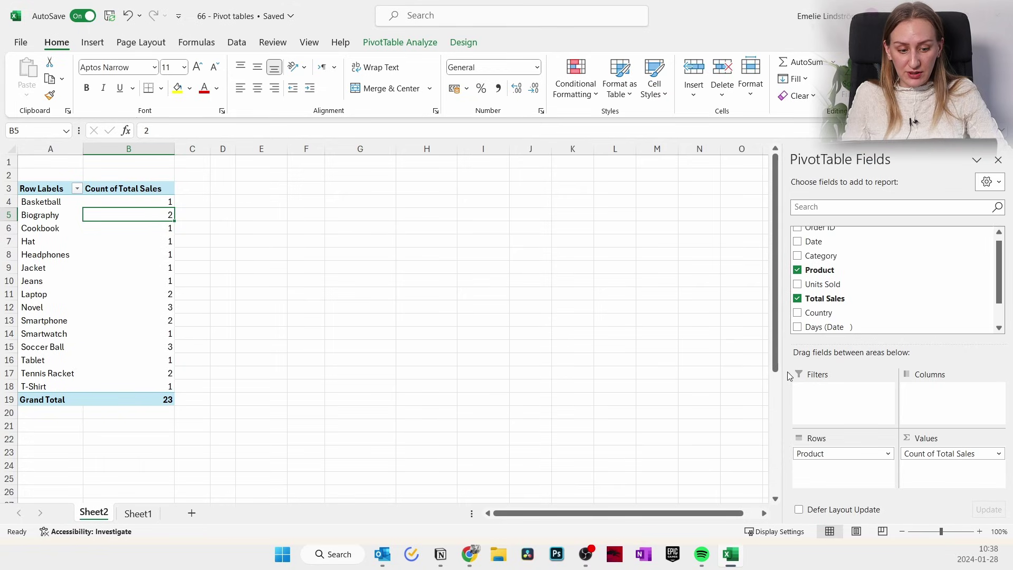
Change the Total Sales value field to summarize by Max and select Smartphone's value
{"action": "left_click", "coordinate": [998, 453]}
{"action": "left_click", "coordinate": [949, 440]}
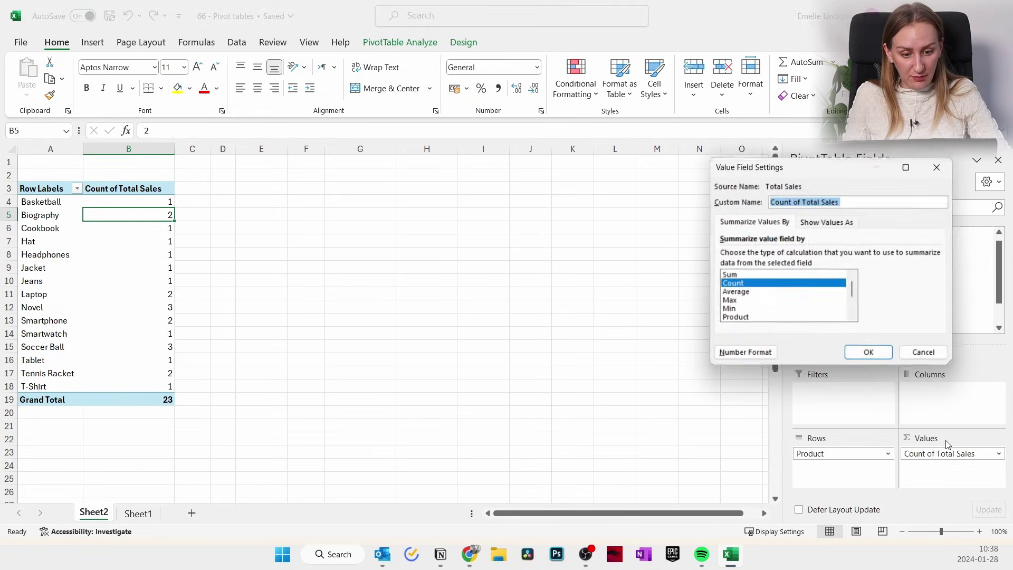
{"action": "left_click", "coordinate": [729, 300]}
{"action": "left_click", "coordinate": [869, 353]}
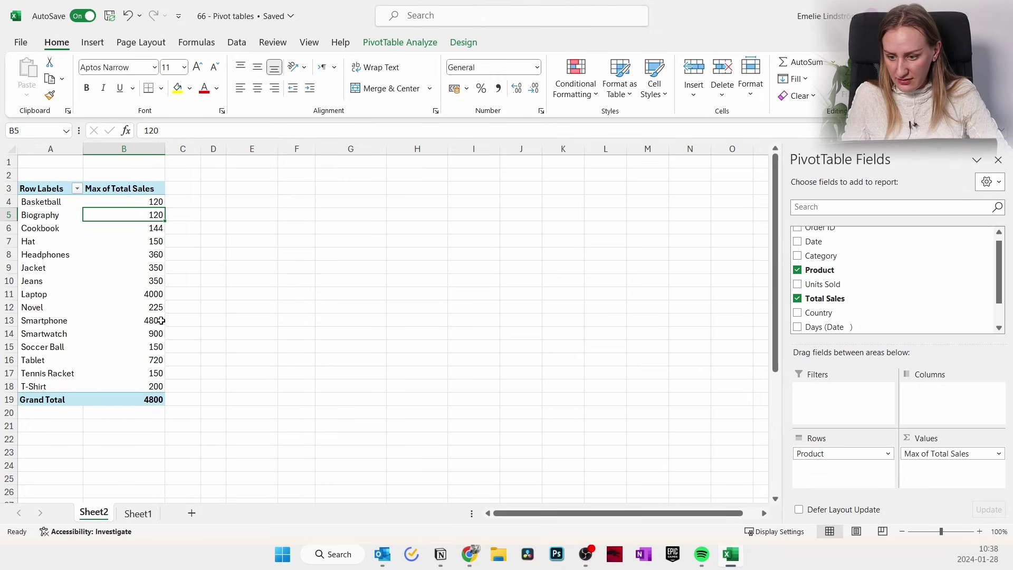
{"action": "left_click", "coordinate": [137, 320]}
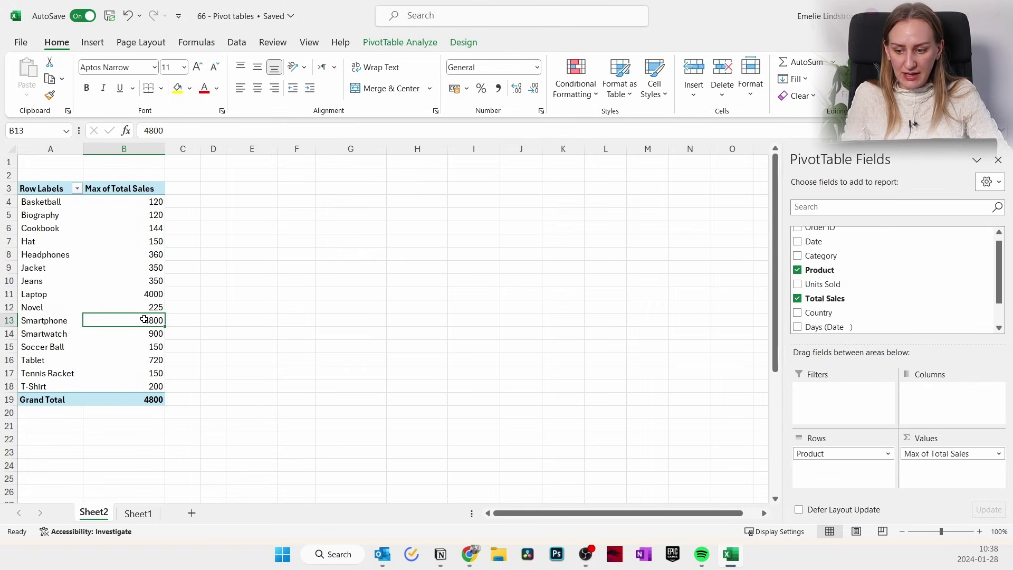
Summarize the Total Sales values by Min and look through the other available calculation types
{"action": "left_click", "coordinate": [985, 454]}
{"action": "left_click", "coordinate": [949, 439]}
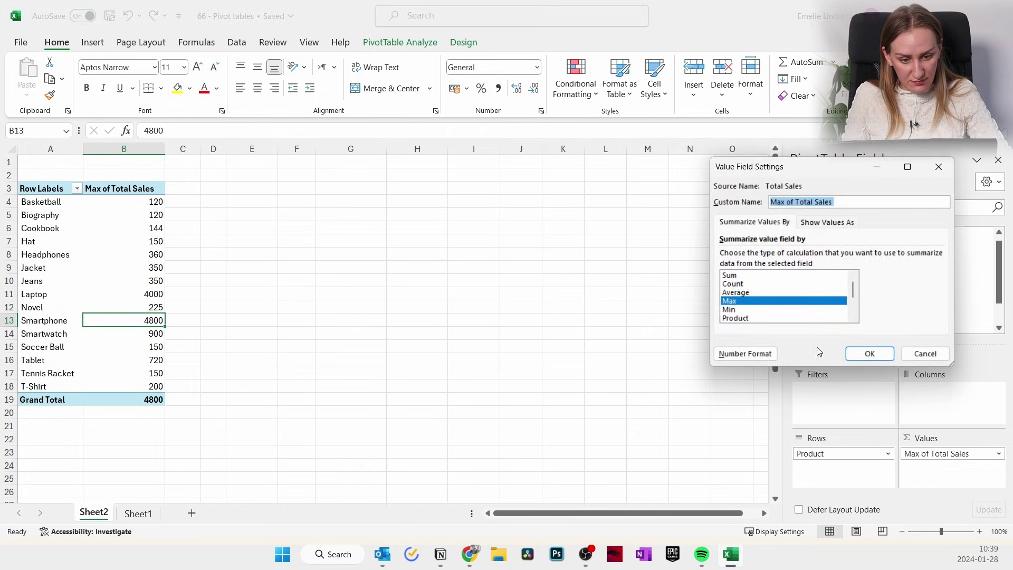
{"action": "left_click", "coordinate": [729, 310]}
{"action": "left_click", "coordinate": [870, 354]}
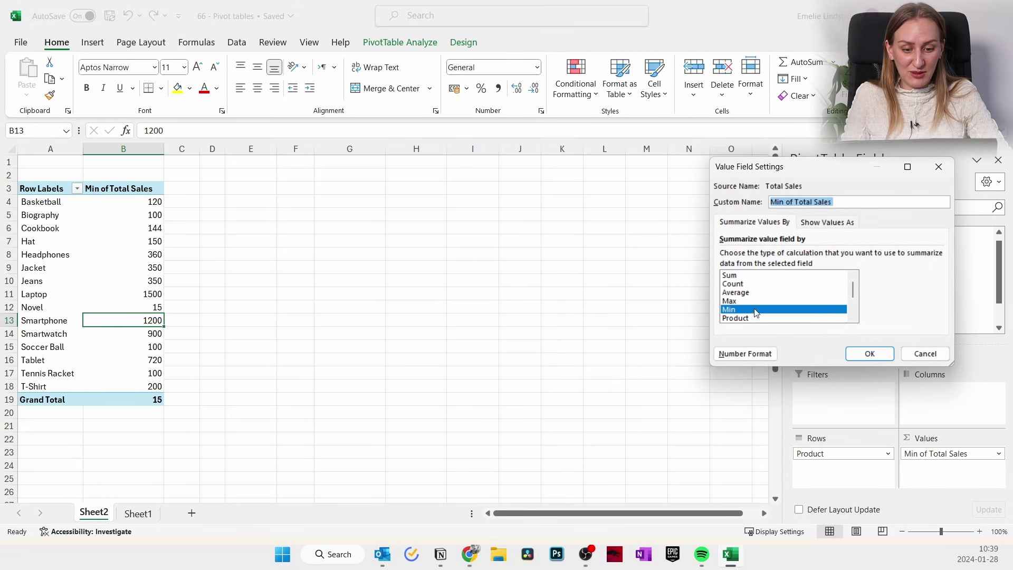
{"action": "scroll", "coordinate": [766, 293], "scroll_direction": "down", "scroll_amount": 2}
{"action": "scroll", "coordinate": [800, 286], "scroll_direction": "up", "scroll_amount": 2}
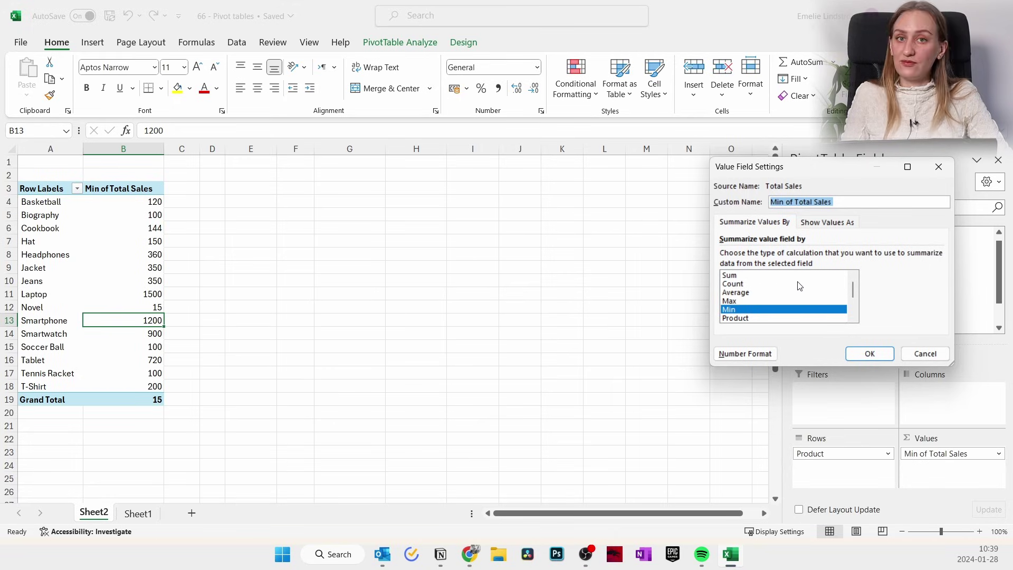
{"action": "key", "text": "Escape"}
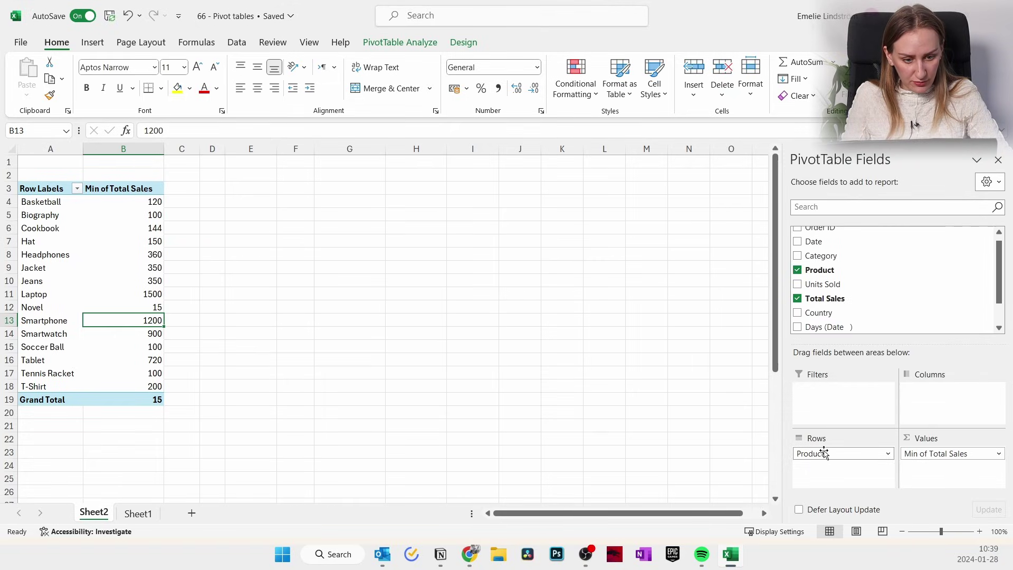
Add Category above Product in the rows, and collapse and re-expand the Books, Clothing and Electronics groups
{"action": "left_click_drag", "start_coordinate": [823, 261], "coordinate": [815, 453]}
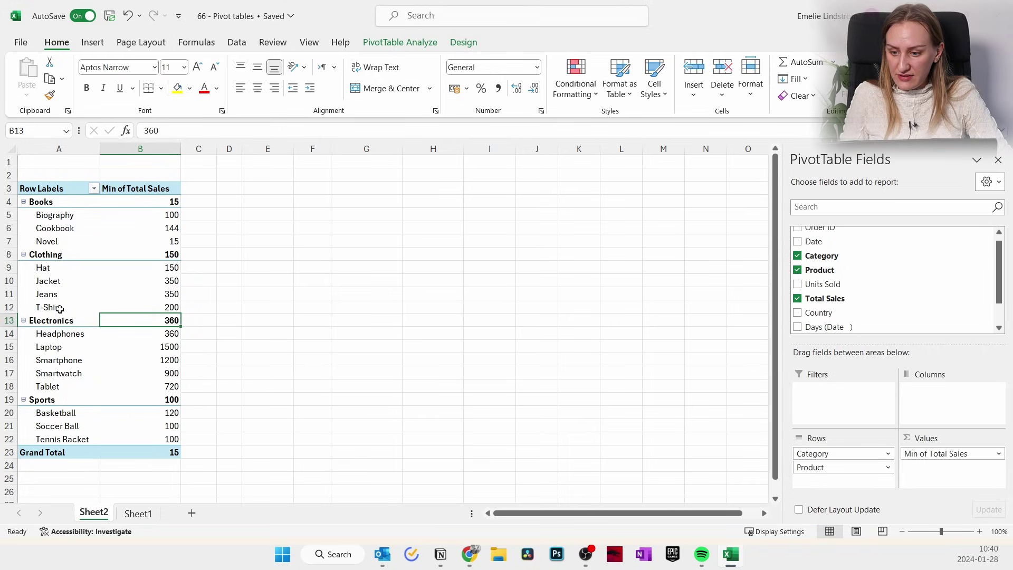
{"action": "left_click", "coordinate": [24, 202]}
{"action": "left_click", "coordinate": [24, 215]}
{"action": "left_click", "coordinate": [24, 228]}
{"action": "left_click", "coordinate": [24, 228]}
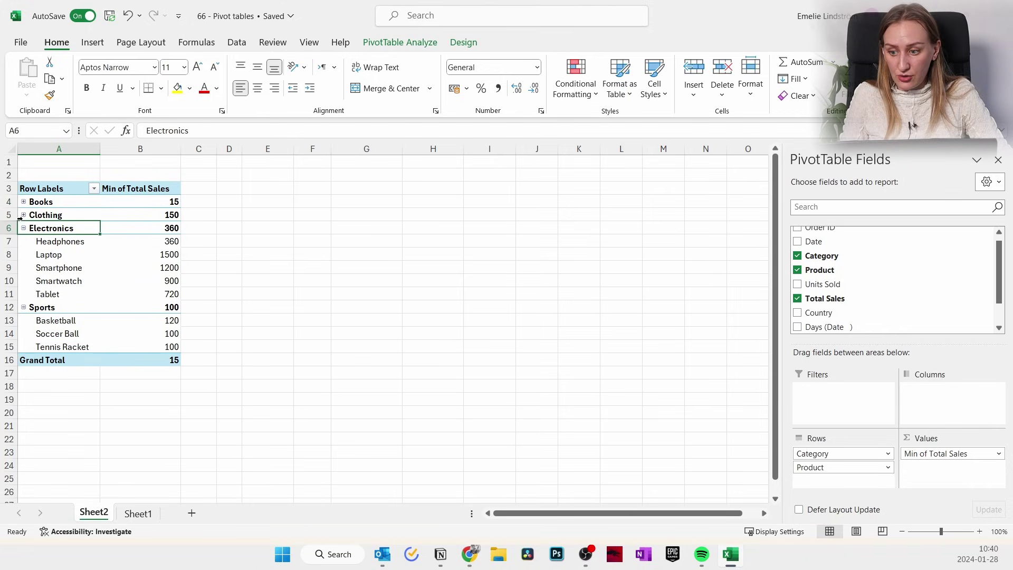
{"action": "left_click", "coordinate": [23, 215]}
{"action": "left_click", "coordinate": [24, 202]}
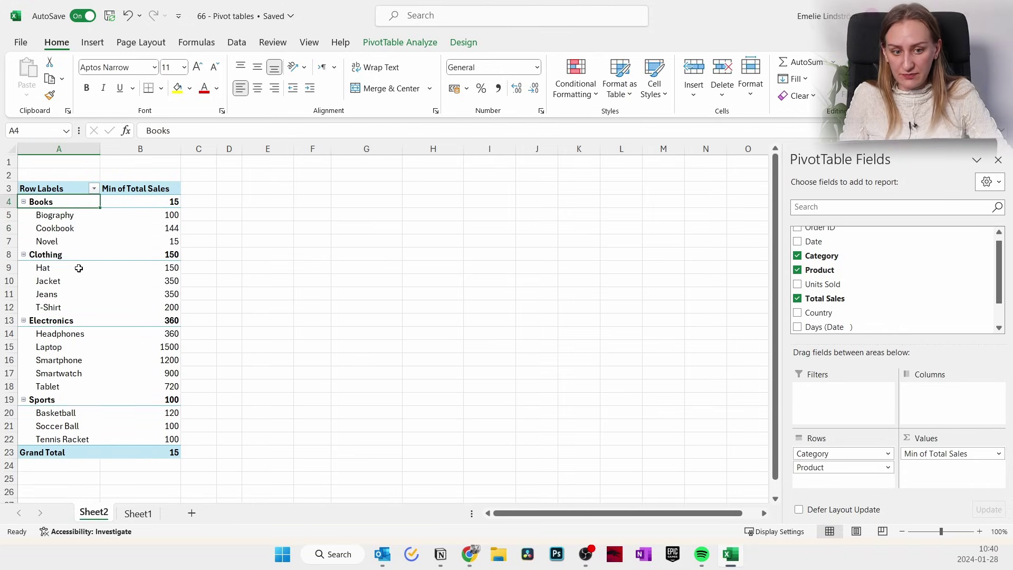
Hide the PivotTable field list and show it again
{"action": "left_click", "coordinate": [488, 255]}
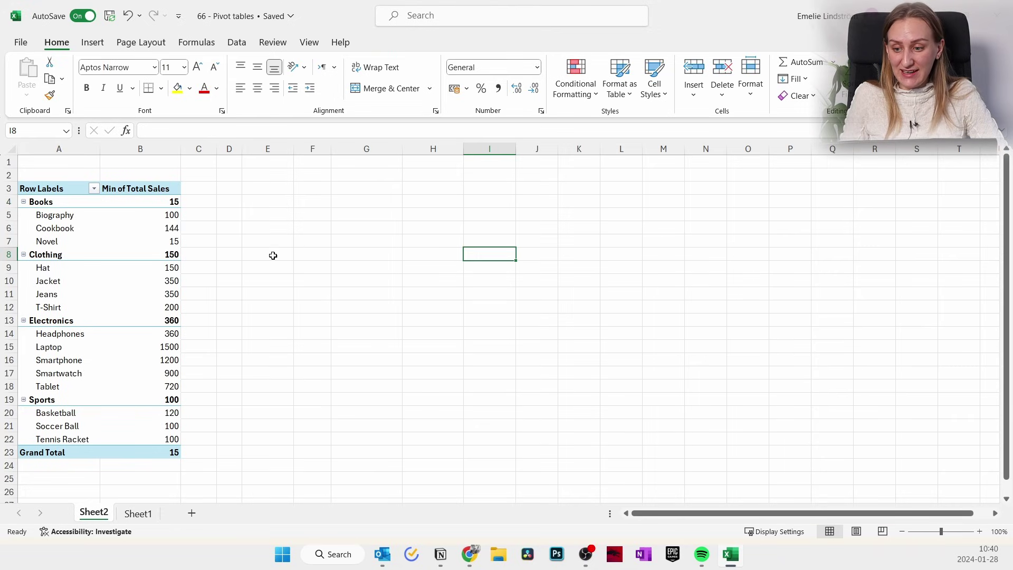
{"action": "left_click", "coordinate": [130, 254]}
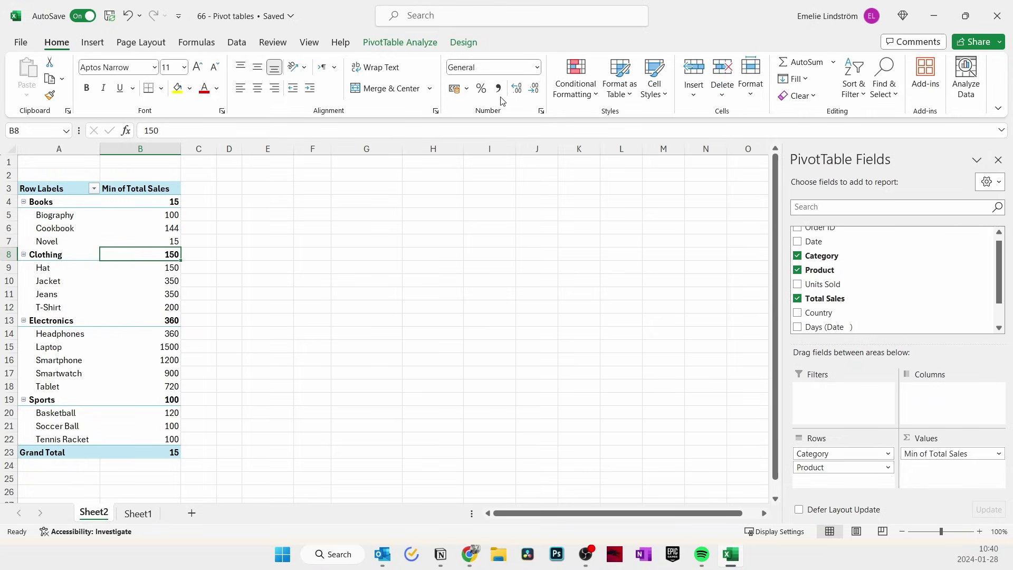
{"action": "left_click", "coordinate": [387, 46]}
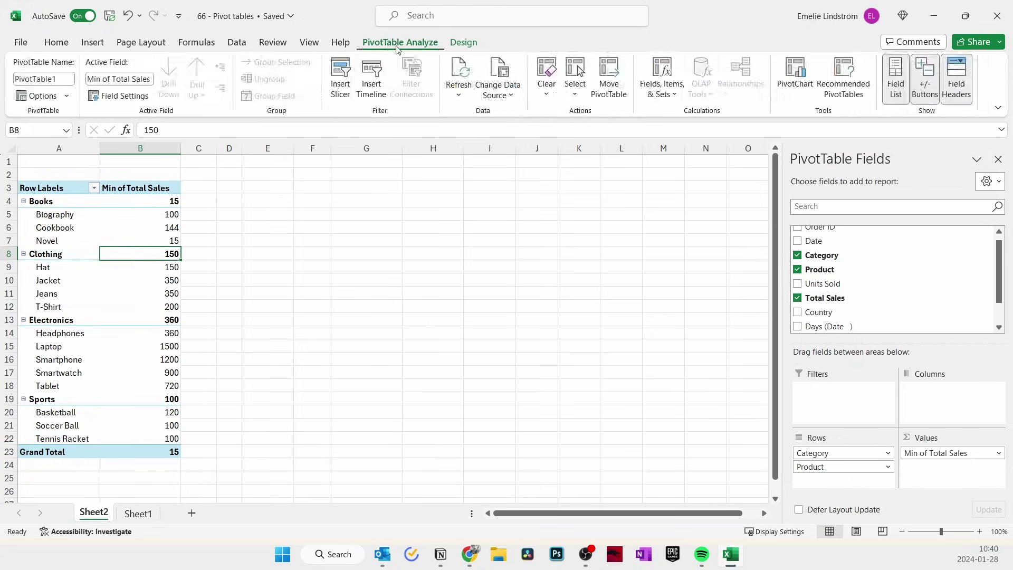
{"action": "left_click", "coordinate": [896, 79]}
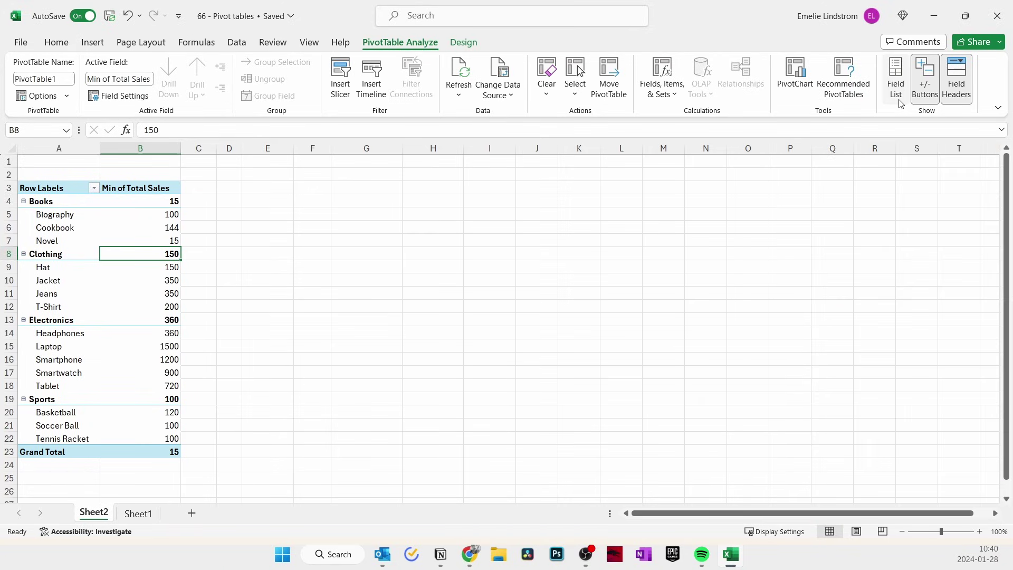
{"action": "left_click", "coordinate": [895, 90]}
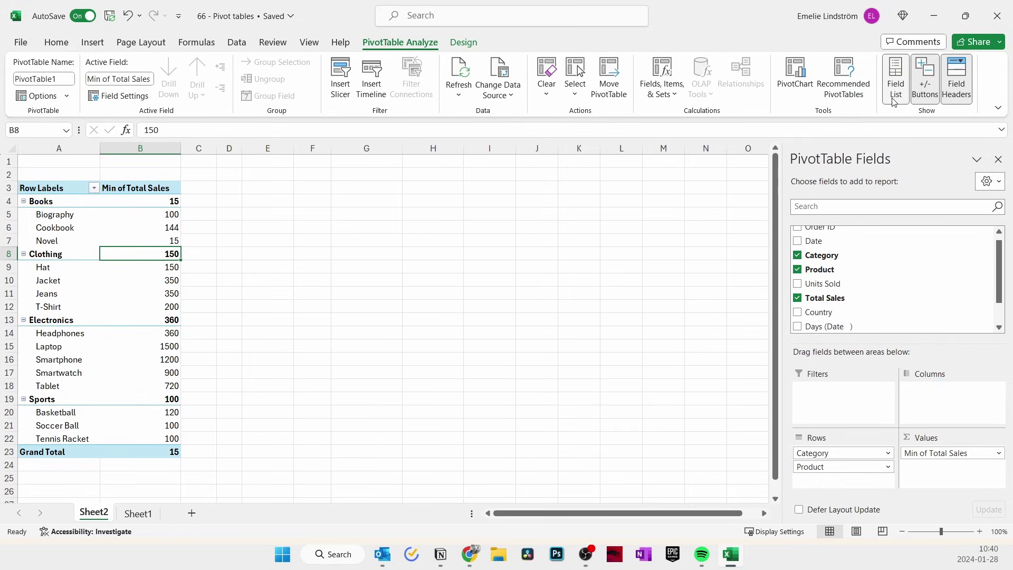
Toggle the PivotTable's expand/collapse buttons off and on, and collapse and re-expand the Books group
{"action": "left_click", "coordinate": [925, 79]}
{"action": "left_click", "coordinate": [925, 79]}
{"action": "left_click", "coordinate": [23, 201]}
{"action": "left_click", "coordinate": [915, 84]}
{"action": "left_click", "coordinate": [915, 83]}
{"action": "left_click", "coordinate": [23, 201]}
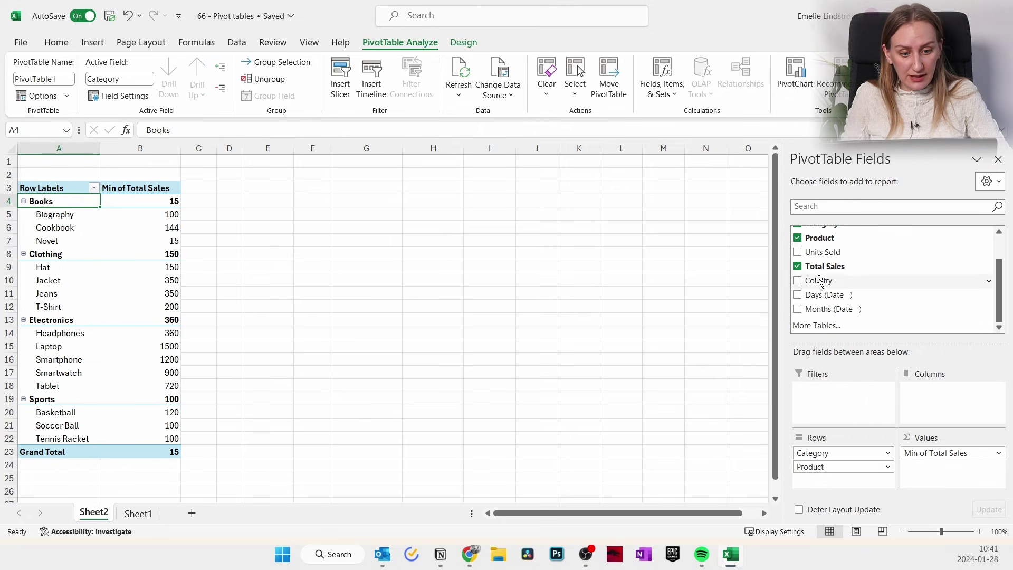
Add Country as the PivotTable's column field
{"action": "left_click_drag", "start_coordinate": [818, 280], "coordinate": [952, 409]}
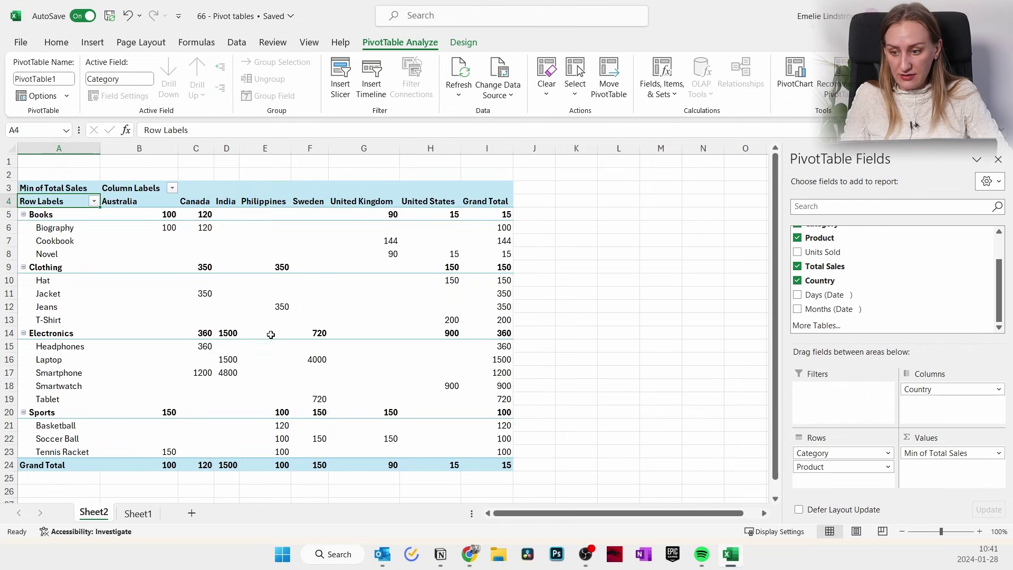
{"action": "left_click", "coordinate": [233, 270]}
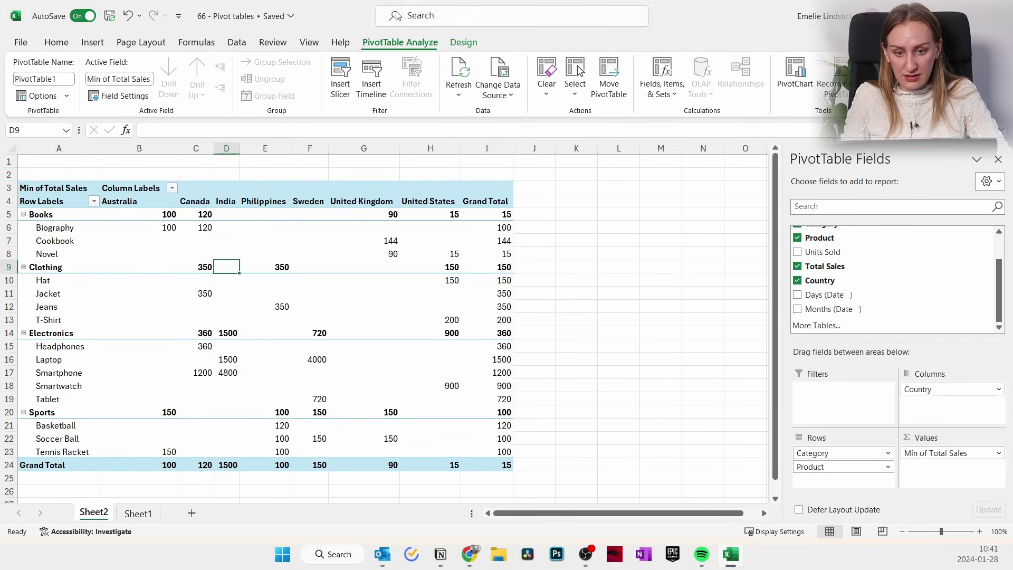
Turn on banded rows for the PivotTable and apply the light orange PivotTable style
{"action": "left_click", "coordinate": [462, 43]}
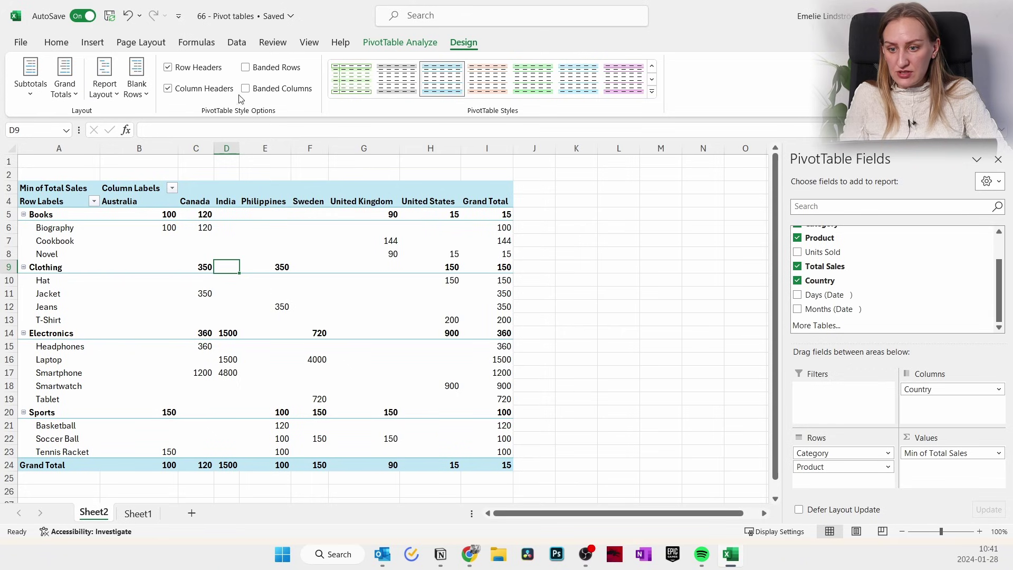
{"action": "left_click", "coordinate": [246, 68]}
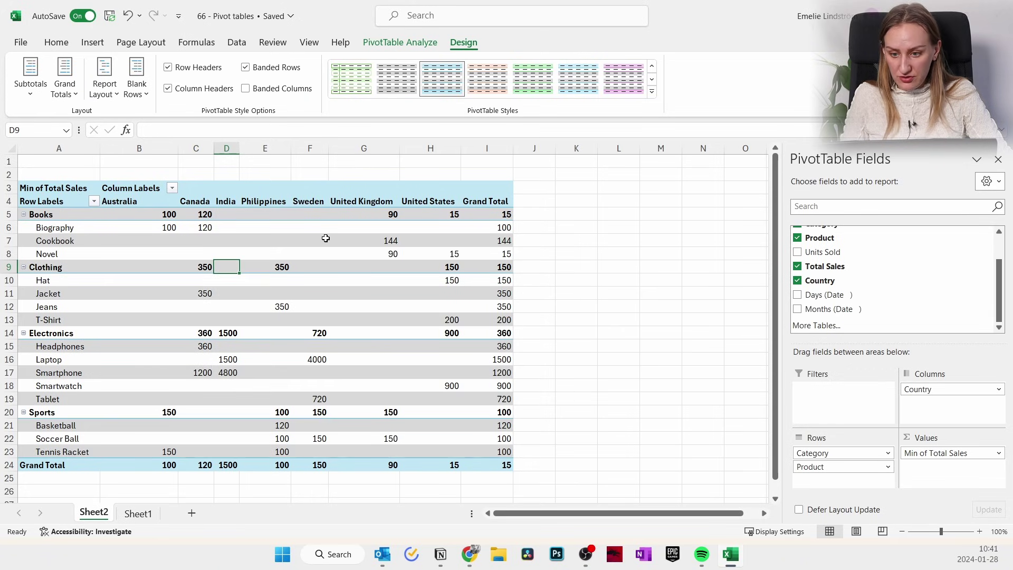
{"action": "left_click_drag", "start_coordinate": [265, 227], "coordinate": [265, 241]}
{"action": "left_click", "coordinate": [651, 92]}
{"action": "left_click", "coordinate": [487, 98]}
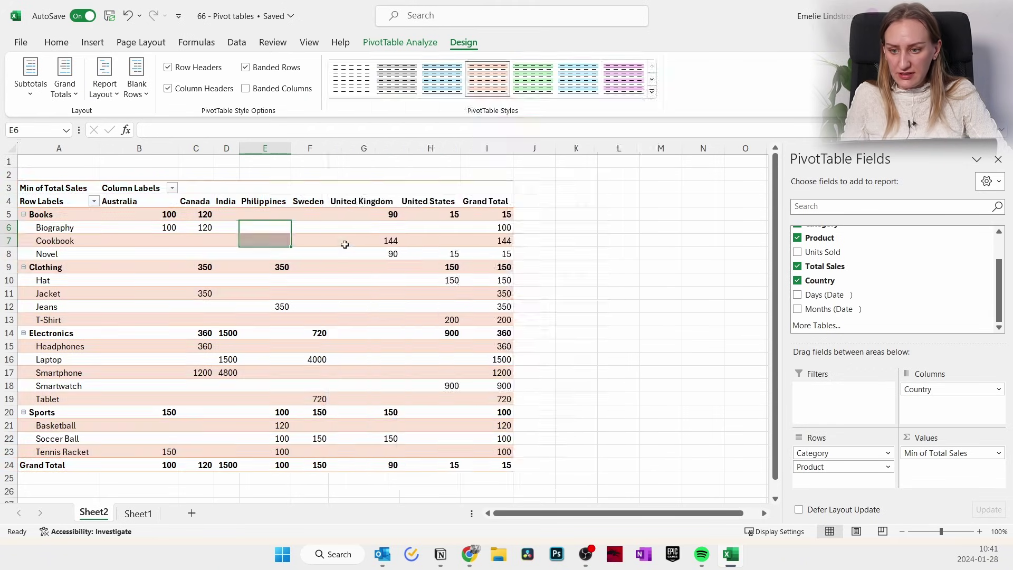
Try banded columns on the PivotTable, and turn off both row and column banding
{"action": "left_click", "coordinate": [246, 88]}
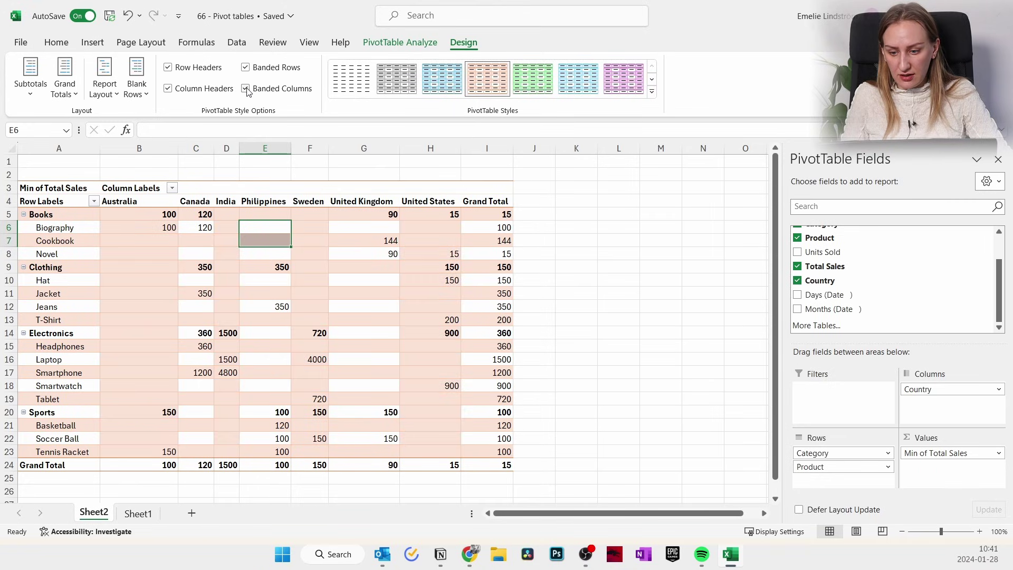
{"action": "left_click", "coordinate": [245, 68]}
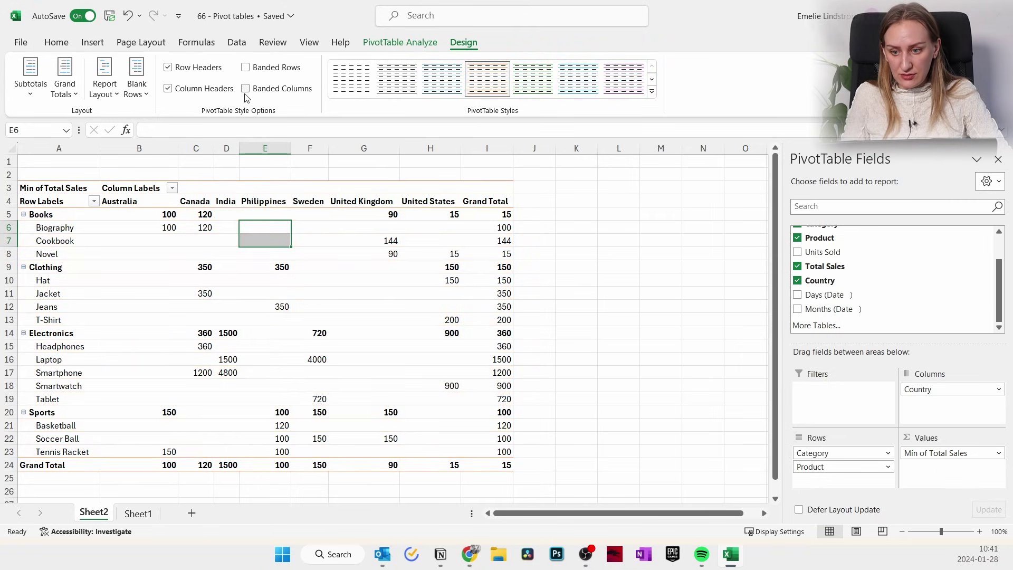
{"action": "left_click", "coordinate": [246, 90]}
Insert a blank line after each category item in the PivotTable and look over the spacing
{"action": "left_click", "coordinate": [140, 267]}
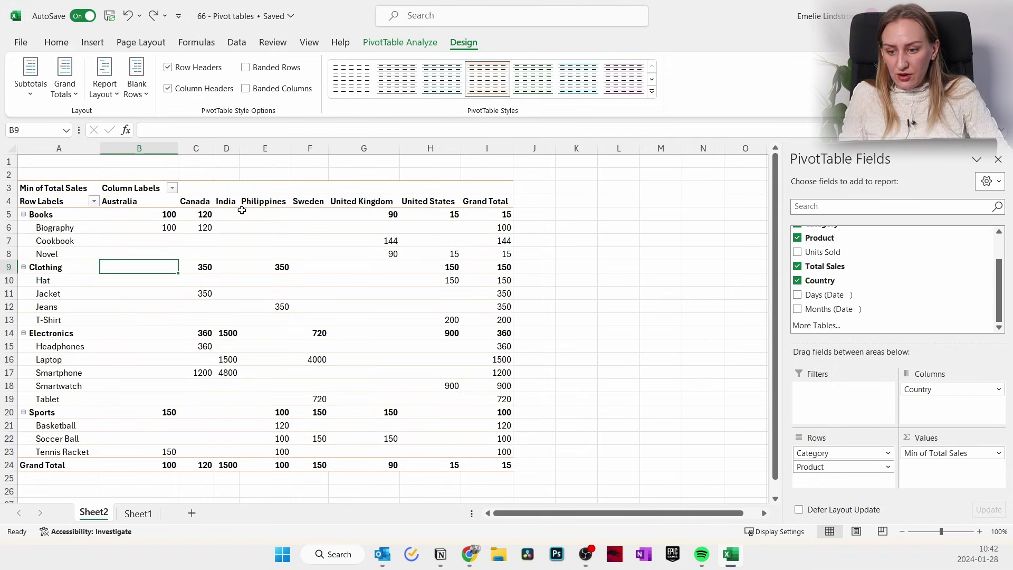
{"action": "left_click", "coordinate": [146, 100]}
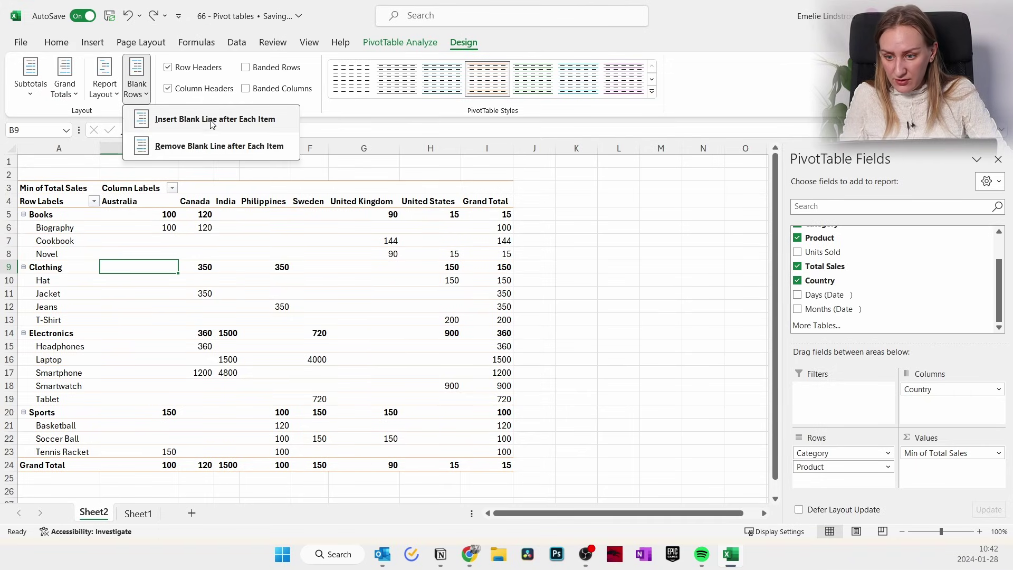
{"action": "left_click", "coordinate": [243, 128]}
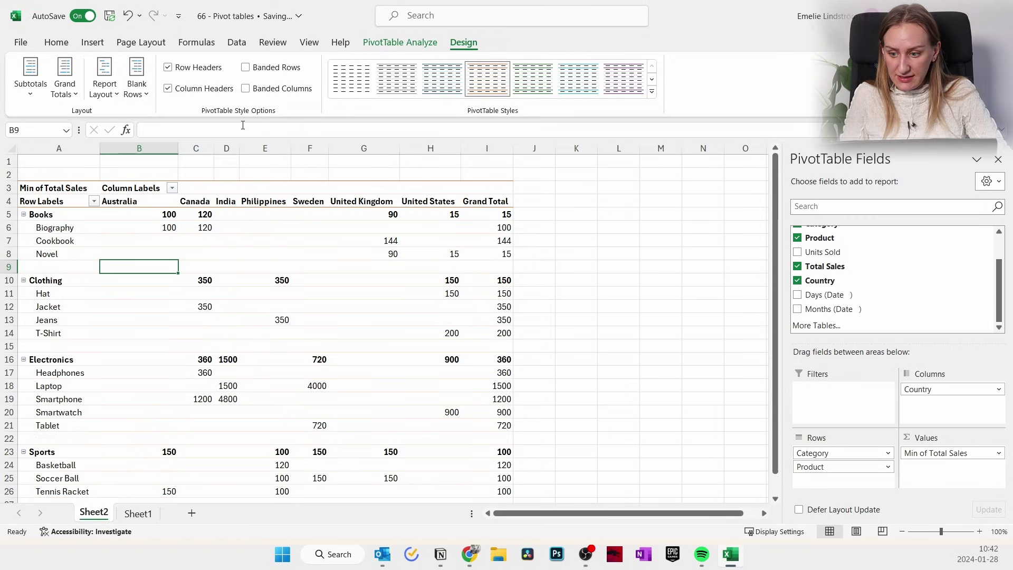
{"action": "left_click_drag", "start_coordinate": [41, 272], "coordinate": [502, 260]}
{"action": "left_click", "coordinate": [564, 265]}
{"action": "scroll", "coordinate": [181, 253], "scroll_direction": "down", "scroll_amount": 2}
{"action": "scroll", "coordinate": [310, 264], "scroll_direction": "up", "scroll_amount": 2}
Try alternative report layouts for the PivotTable
{"action": "left_click", "coordinate": [310, 264]}
{"action": "left_click", "coordinate": [105, 84]}
{"action": "left_click", "coordinate": [105, 85]}
{"action": "left_click", "coordinate": [107, 89]}
{"action": "left_click", "coordinate": [161, 146]}
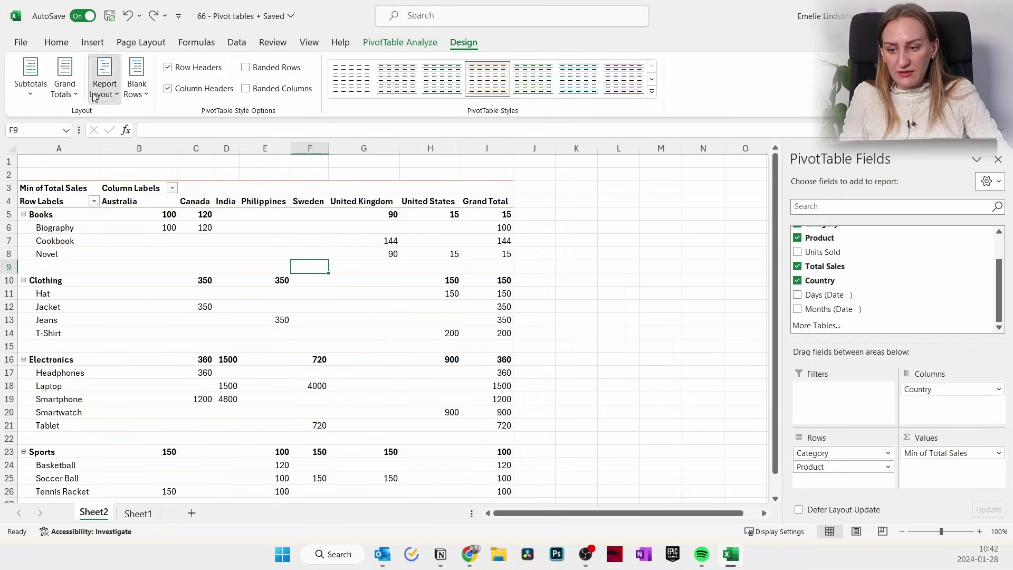
{"action": "left_click", "coordinate": [104, 84]}
{"action": "left_click", "coordinate": [161, 173]}
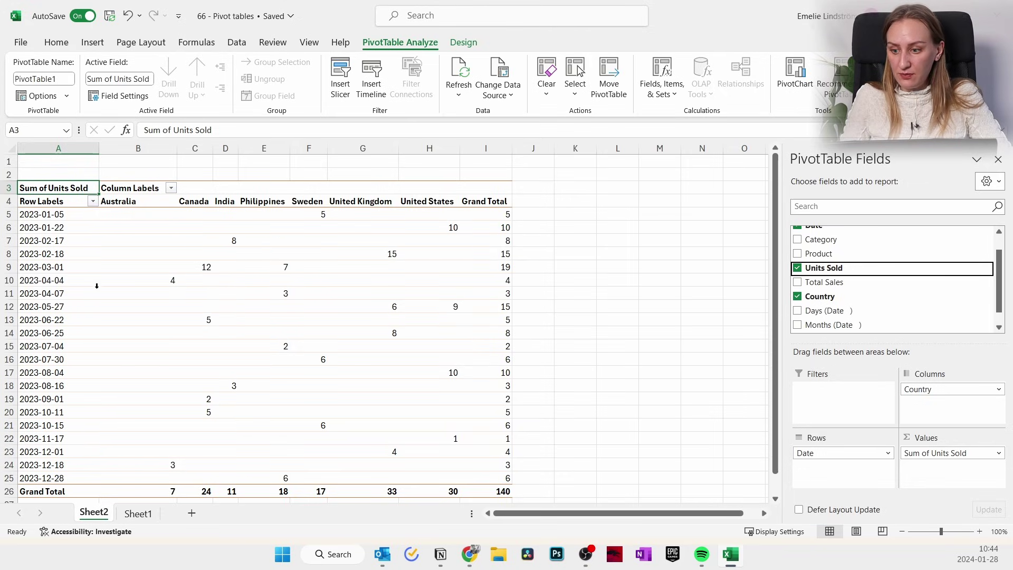
Examine the PivotTable's date row labels from 2023-01-05 to 2023-12-28
{"action": "left_click_drag", "start_coordinate": [47, 213], "coordinate": [58, 478]}
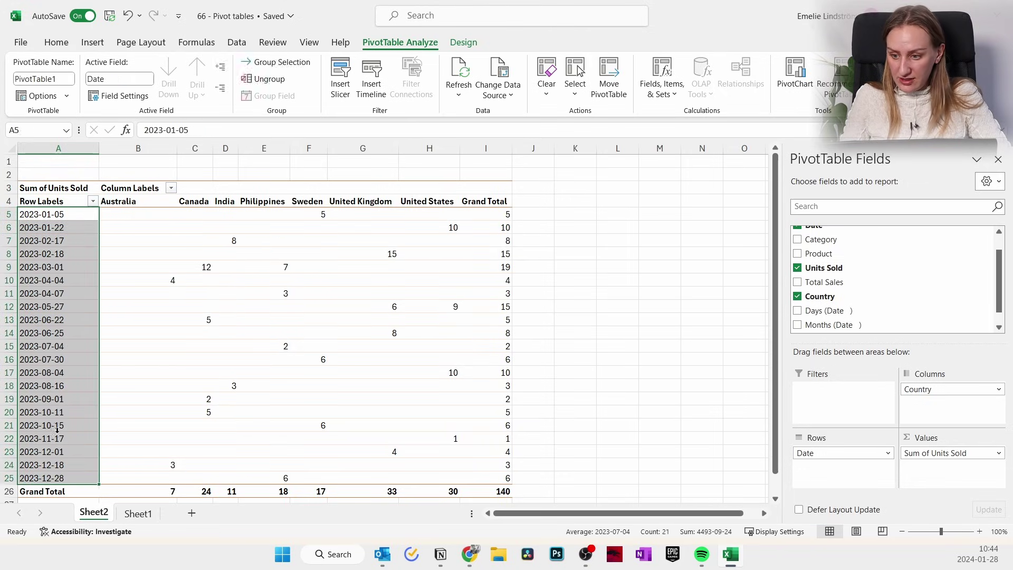
{"action": "key", "text": "Return"}
{"action": "key", "text": "Return"}
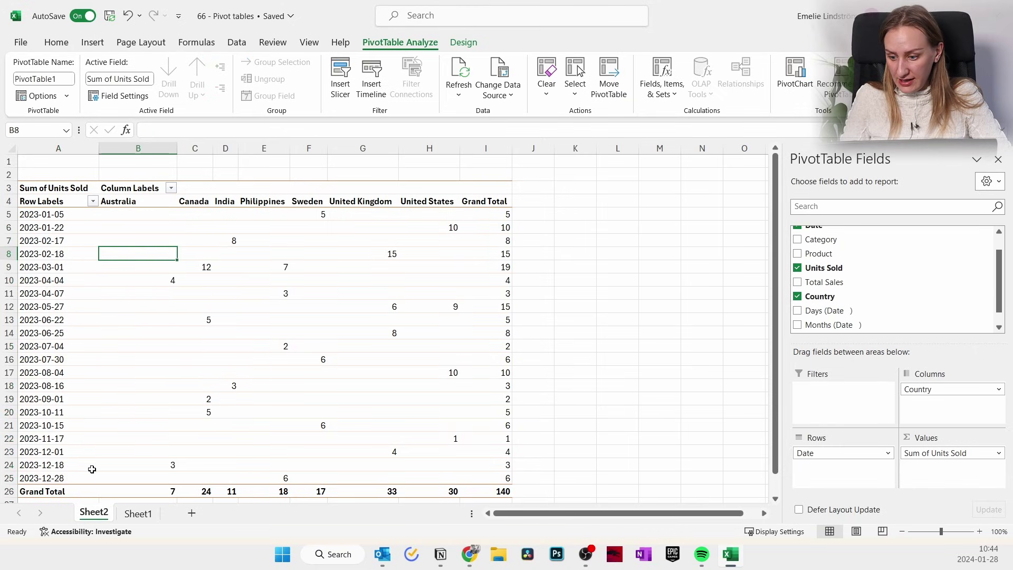
Sort the PivotTable's date row labels from newest to oldest and look over the reordered dates
{"action": "left_click", "coordinate": [92, 204]}
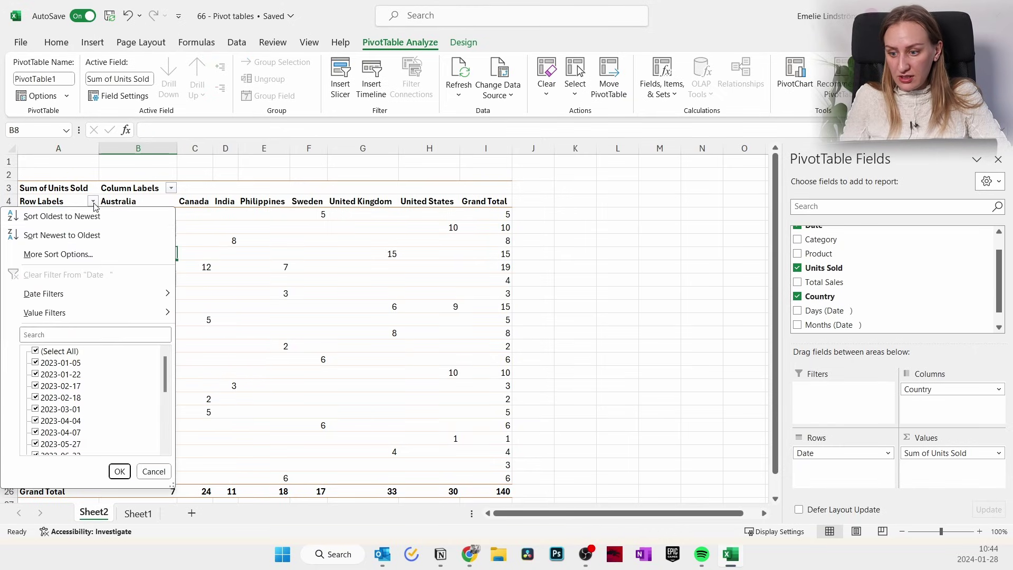
{"action": "left_click", "coordinate": [63, 233]}
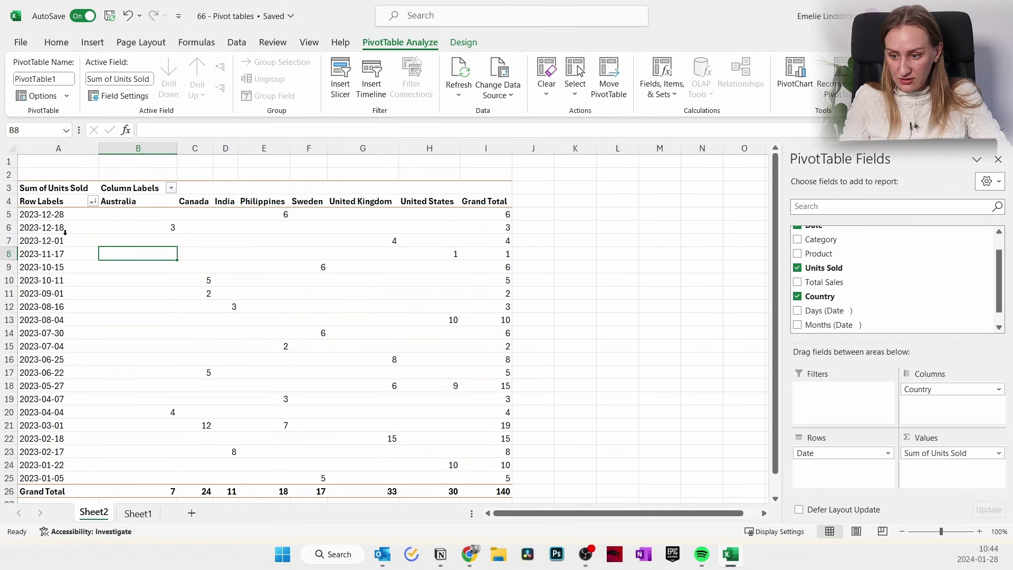
{"action": "left_click_drag", "start_coordinate": [63, 214], "coordinate": [62, 478]}
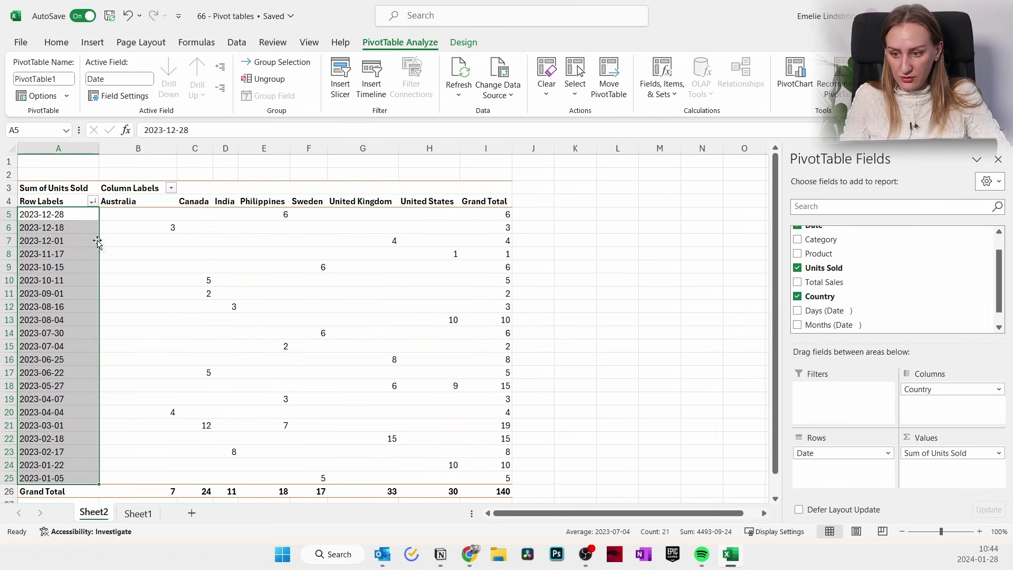
Sort the PivotTable's date row labels from oldest to newest
{"action": "left_click", "coordinate": [93, 201]}
{"action": "left_click", "coordinate": [78, 217]}
{"action": "left_click", "coordinate": [130, 330]}
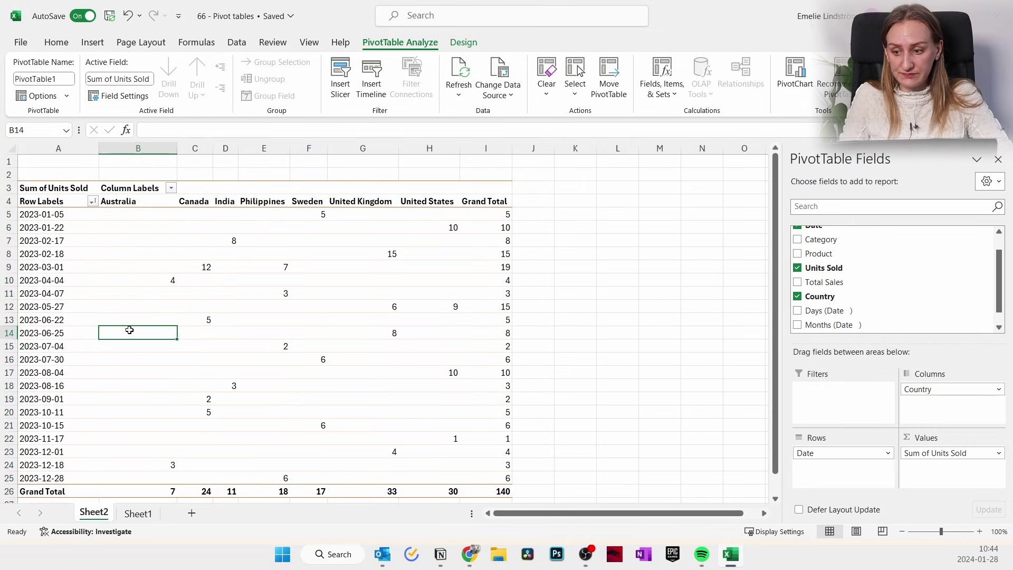
Filter the PivotTable's country columns to include only India and United States
{"action": "left_click", "coordinate": [171, 189]}
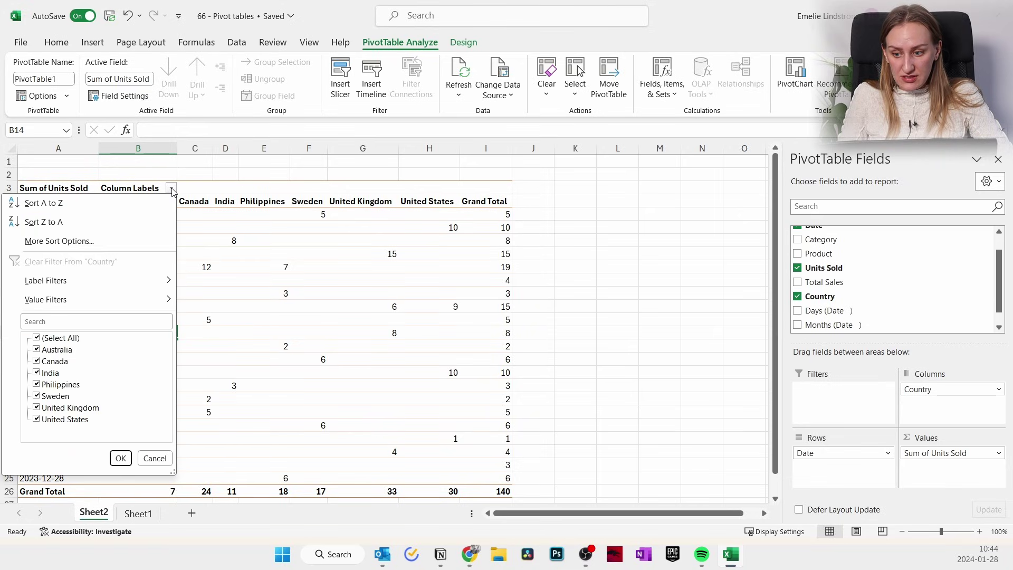
{"action": "left_click", "coordinate": [182, 202]}
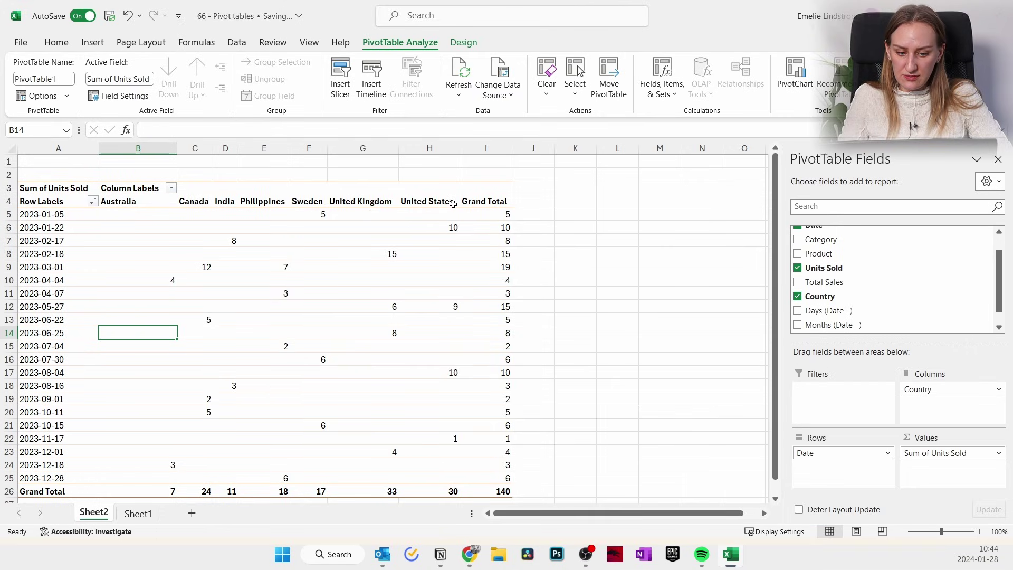
{"action": "left_click", "coordinate": [171, 190]}
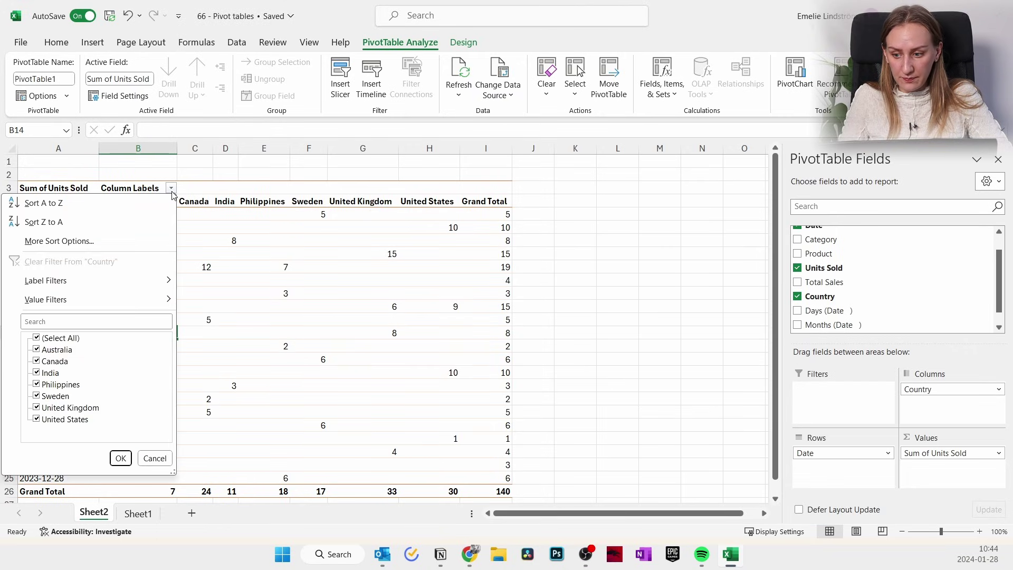
{"action": "left_click", "coordinate": [37, 338]}
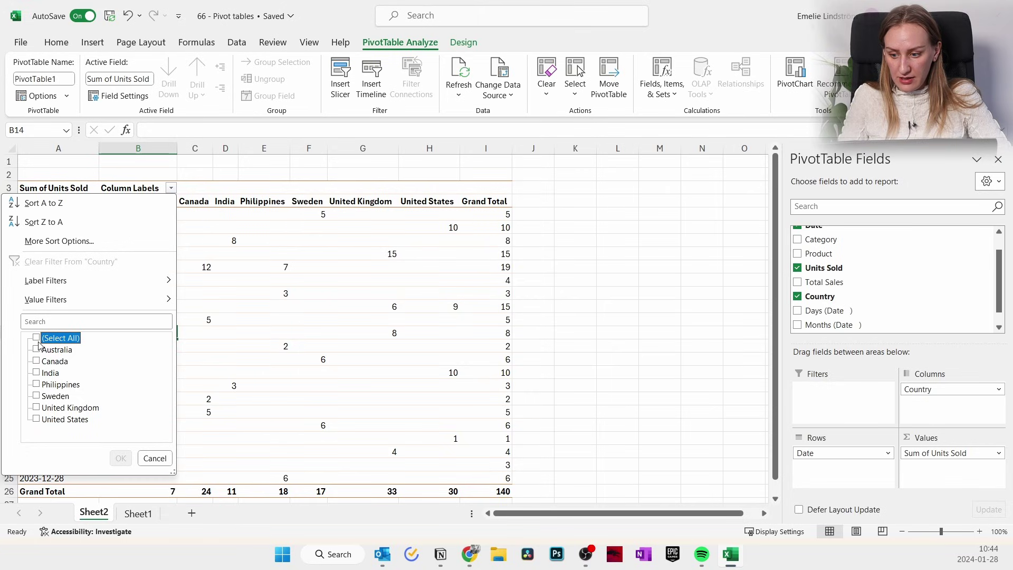
{"action": "left_click", "coordinate": [36, 419]}
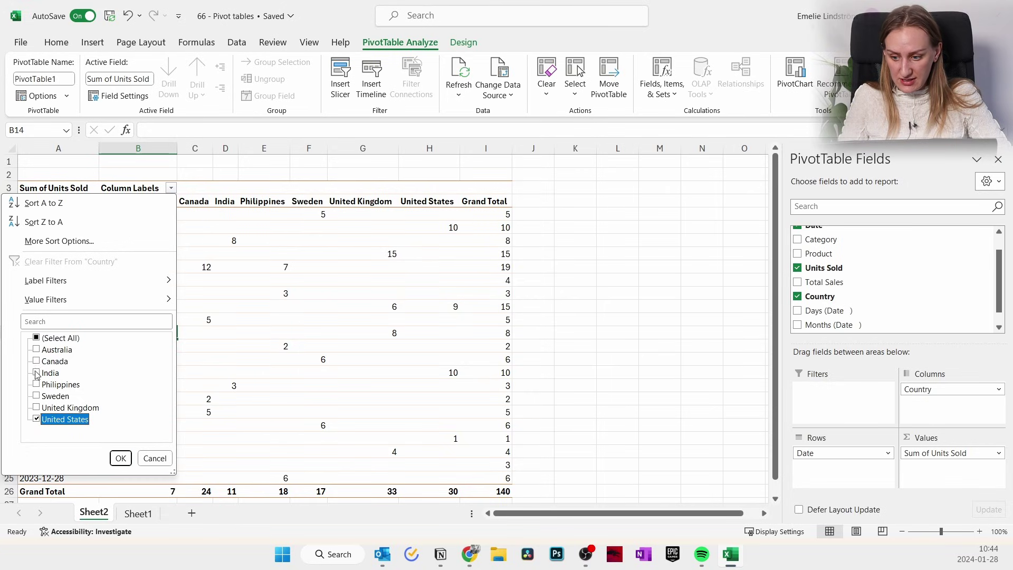
{"action": "left_click", "coordinate": [37, 373]}
{"action": "left_click", "coordinate": [120, 458]}
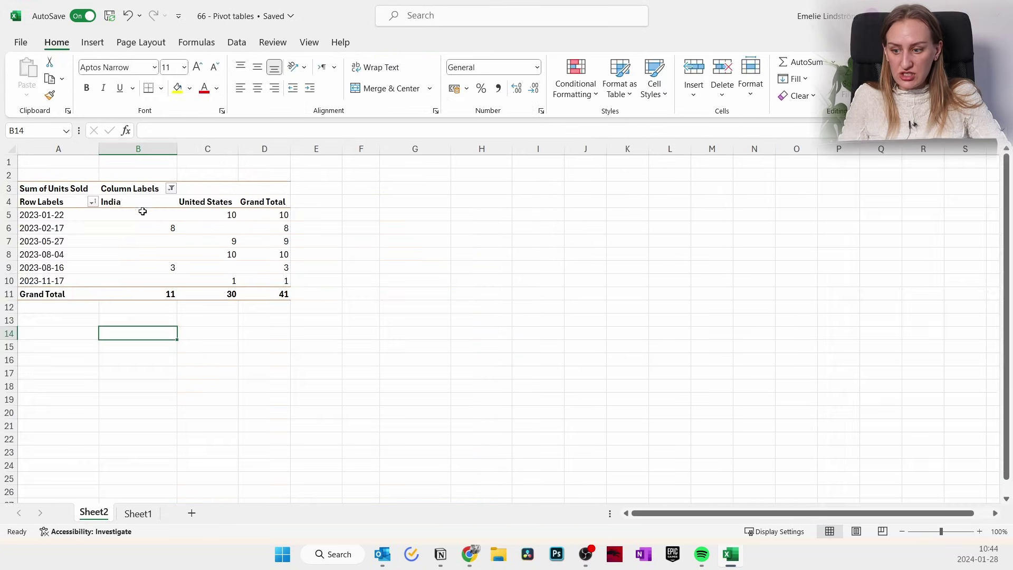
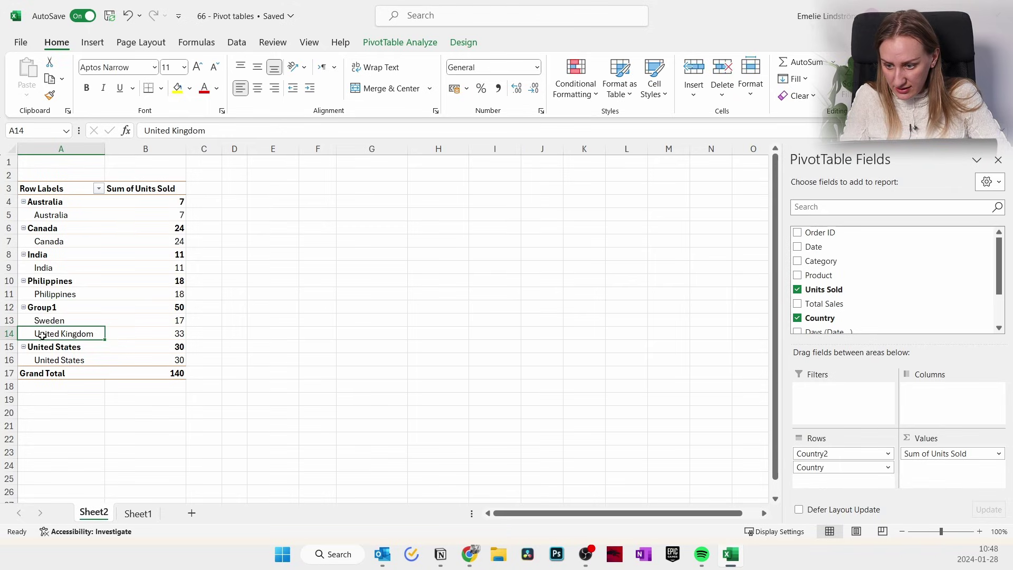
Group the Australia, Canada, India, Philippines and United States row labels together in the PivotTable
{"action": "left_click", "coordinate": [55, 346]}
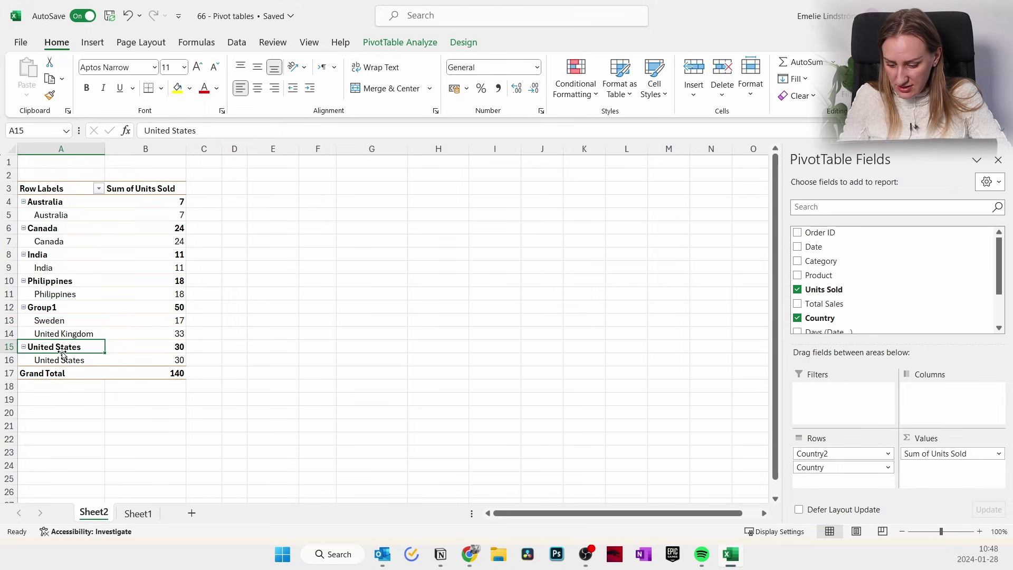
{"action": "left_click", "coordinate": [64, 282], "text": "ctrl"}
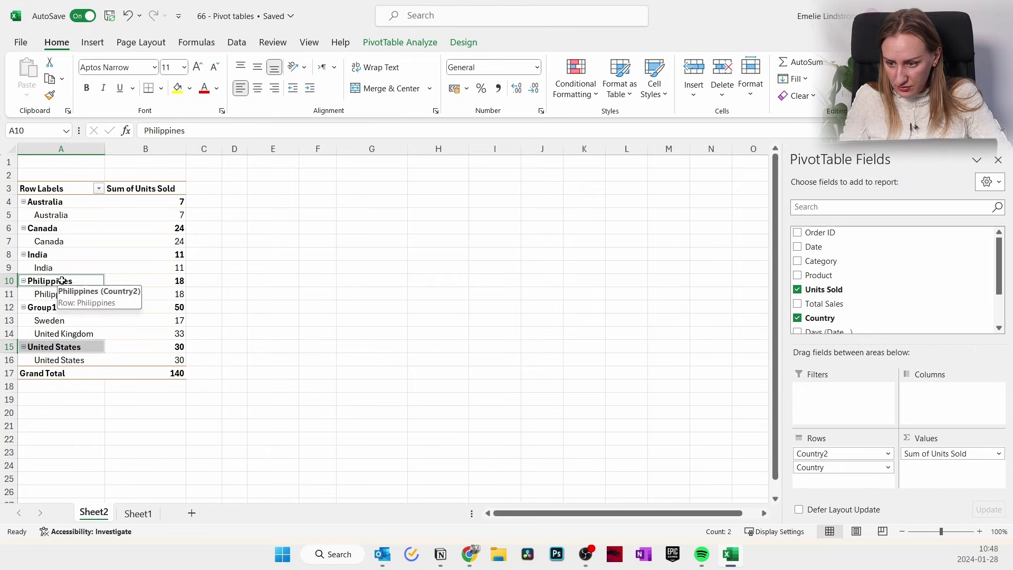
{"action": "left_click", "coordinate": [51, 254], "text": "ctrl"}
{"action": "left_click", "coordinate": [50, 229], "text": "ctrl"}
{"action": "left_click", "coordinate": [47, 203], "text": "ctrl"}
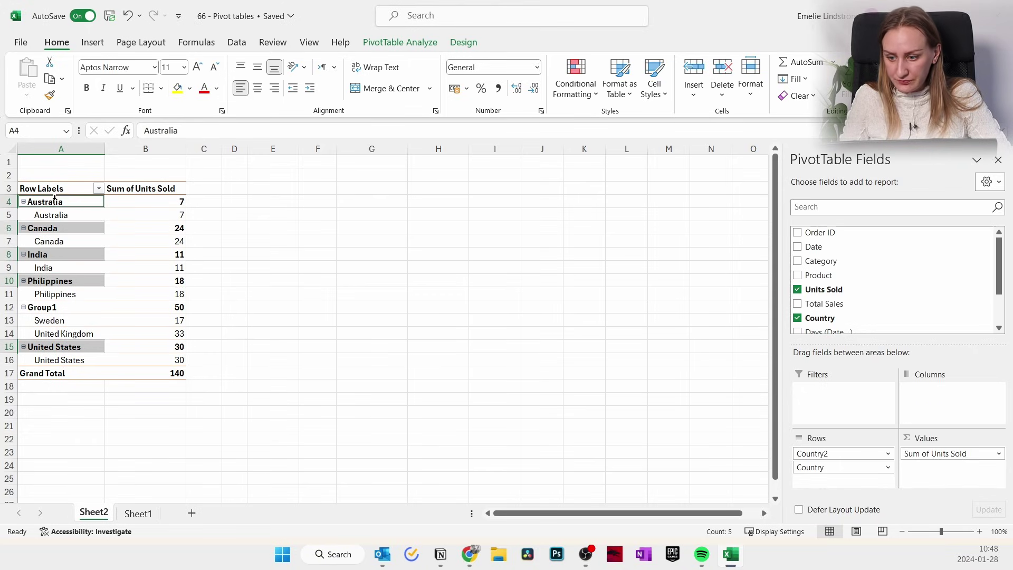
{"action": "right_click", "coordinate": [54, 201]}
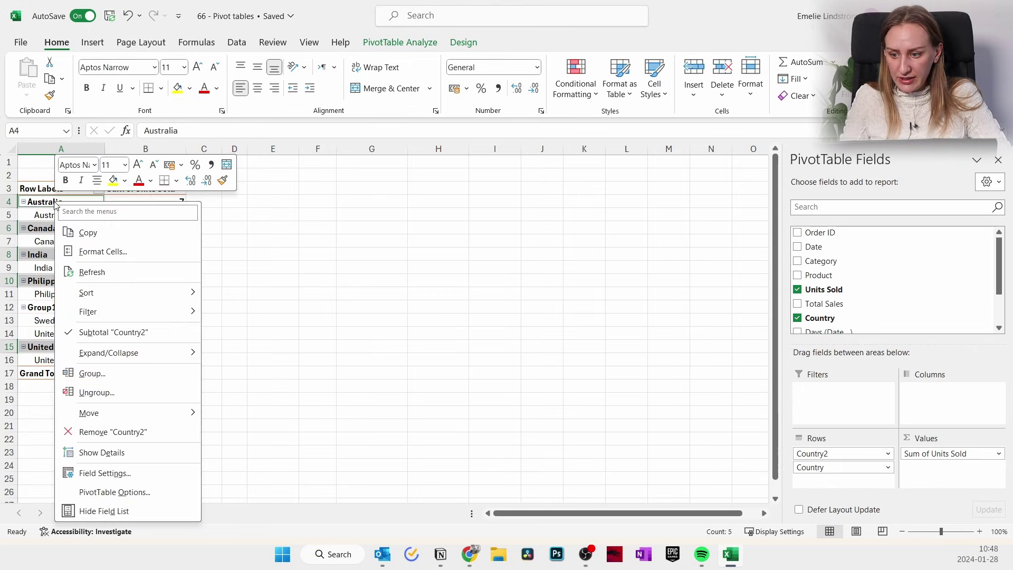
{"action": "left_click", "coordinate": [94, 367]}
{"action": "key", "text": "Down"}
{"action": "key", "text": "Down"}
{"action": "key", "text": "Right"}
{"action": "key", "text": "Right"}
{"action": "key", "text": "Right"}
{"action": "key", "text": "Right"}
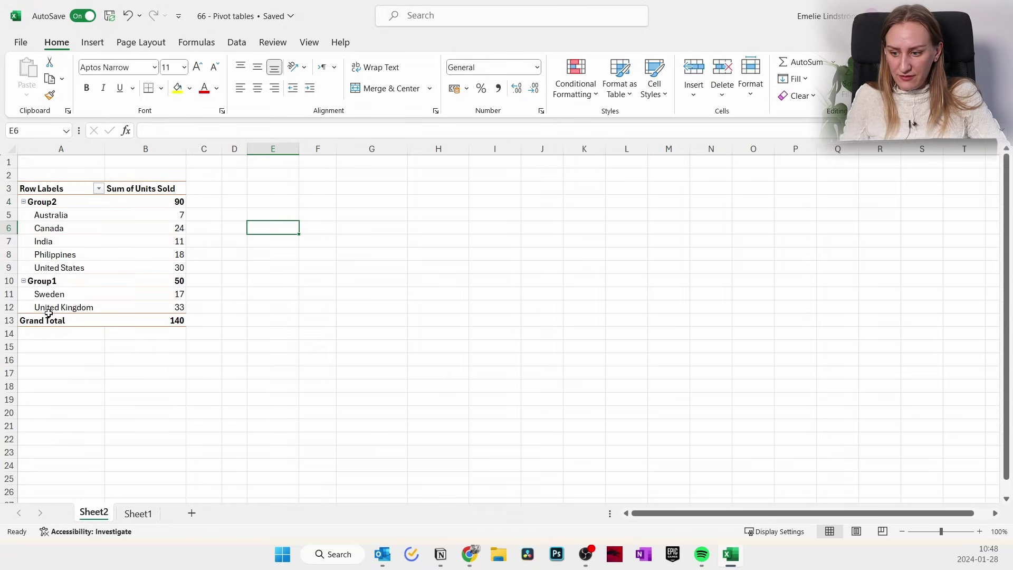
Examine the countries in each group and compare the units sold for the groups and their members
{"action": "left_click_drag", "start_coordinate": [43, 296], "coordinate": [74, 305]}
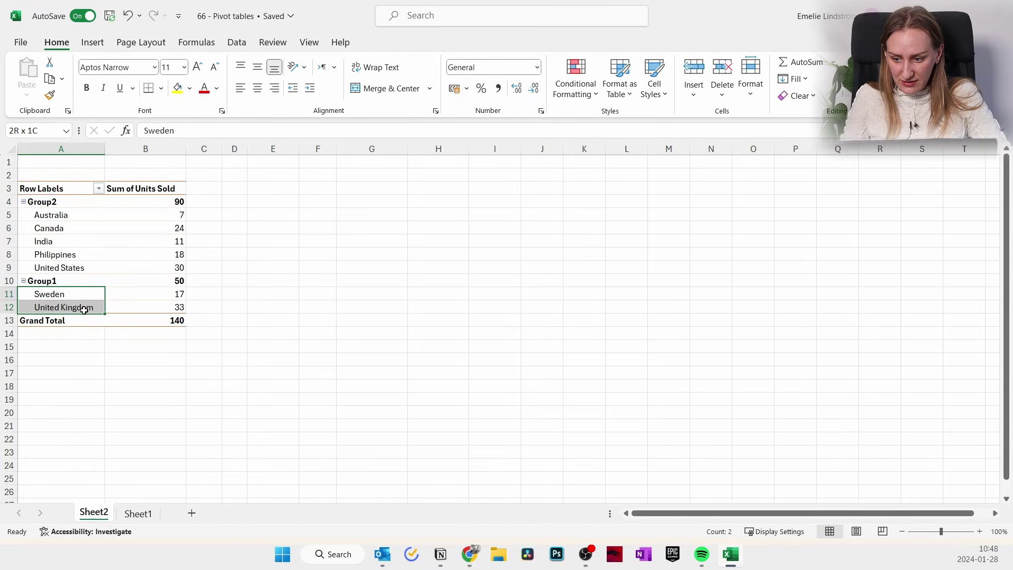
{"action": "left_click_drag", "start_coordinate": [43, 215], "coordinate": [68, 253]}
{"action": "left_click", "coordinate": [67, 250], "text": "ctrl"}
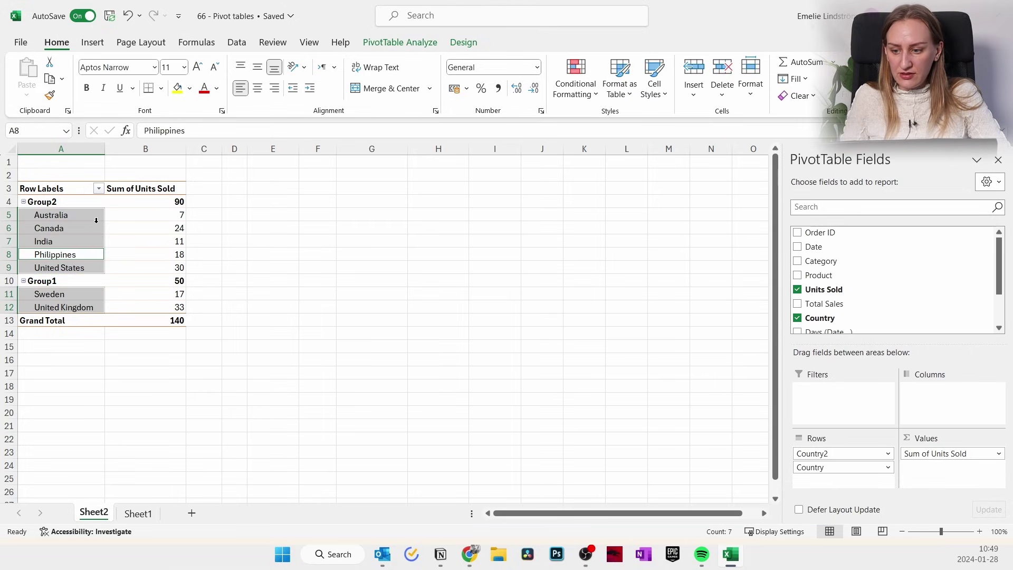
{"action": "left_click", "coordinate": [140, 226]}
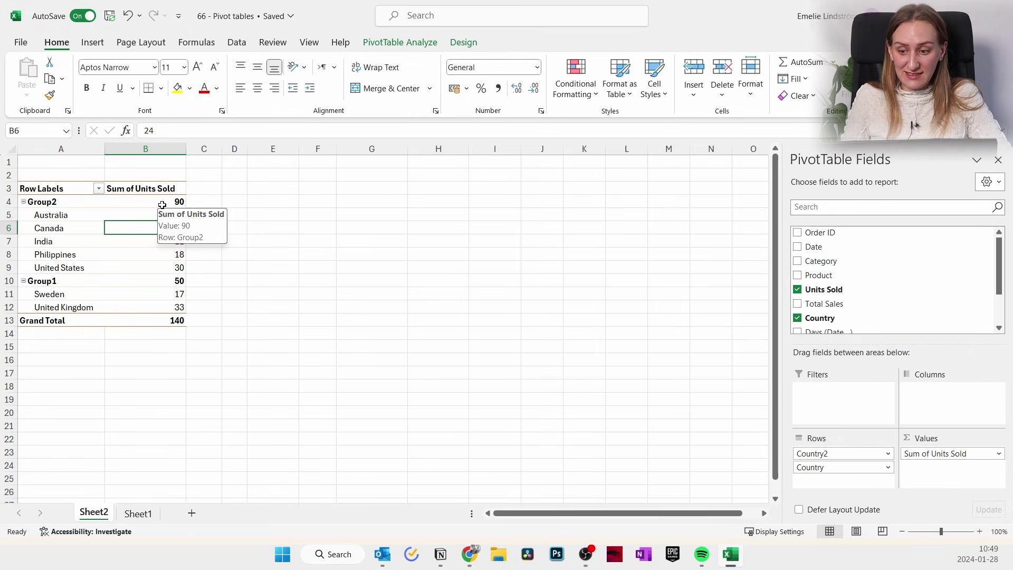
{"action": "left_click_drag", "start_coordinate": [170, 204], "coordinate": [118, 270]}
{"action": "left_click_drag", "start_coordinate": [179, 280], "coordinate": [100, 307]}
{"action": "left_click", "coordinate": [119, 282]}
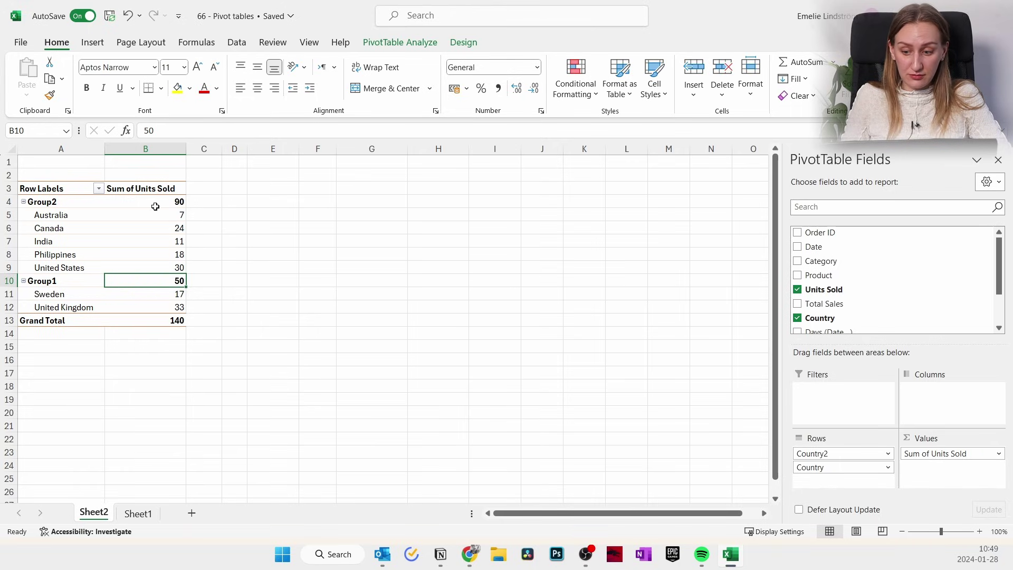
Ungroup all the country groups in the PivotTable's row labels
{"action": "left_click_drag", "start_coordinate": [50, 202], "coordinate": [58, 309]}
{"action": "right_click", "coordinate": [71, 232]}
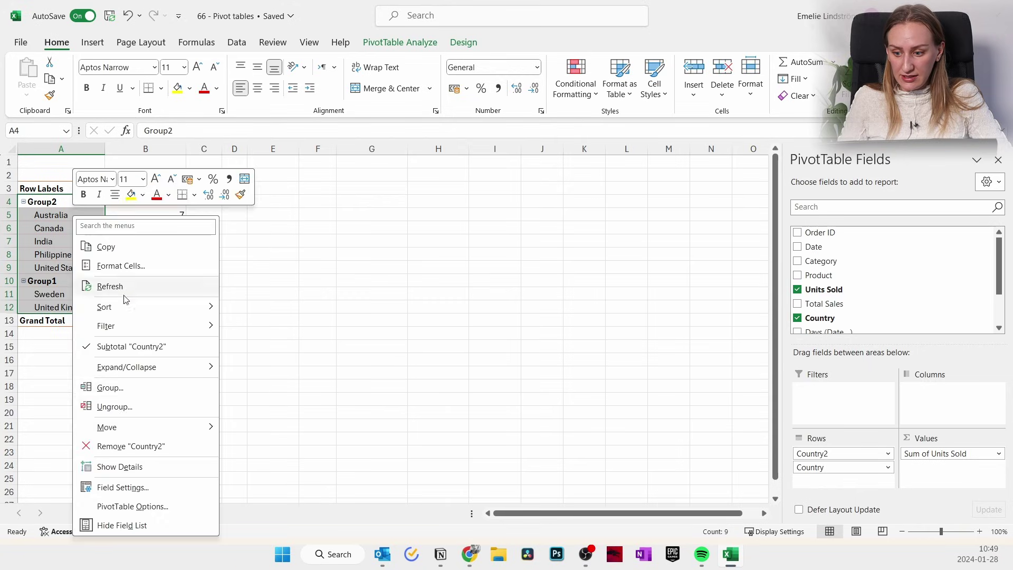
{"action": "left_click", "coordinate": [114, 407]}
{"action": "left_click", "coordinate": [111, 240]}
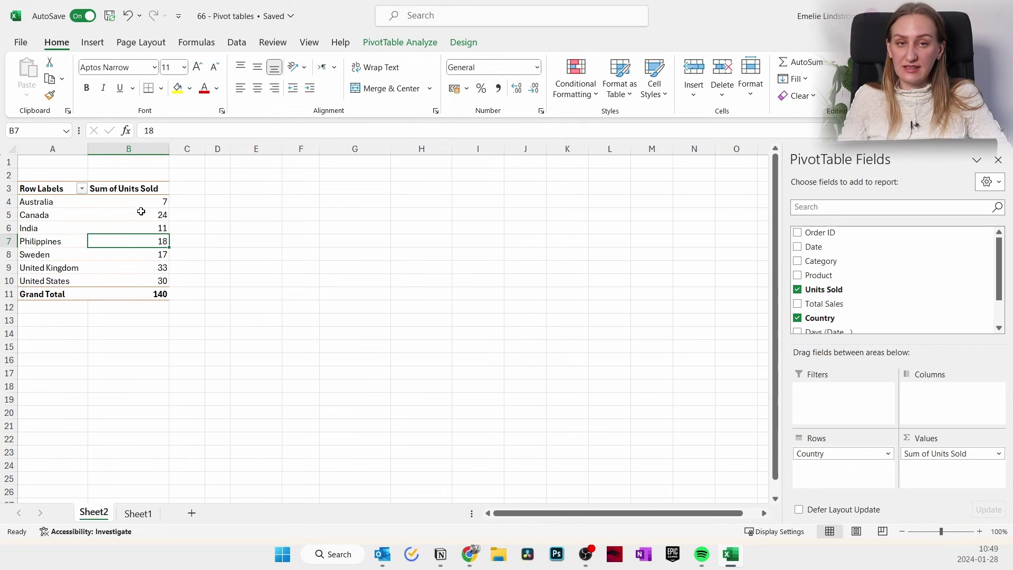
Look over the source order data on Sheet1, and return to the PivotTable on Sheet2
{"action": "mouse_move", "coordinate": [140, 210]}
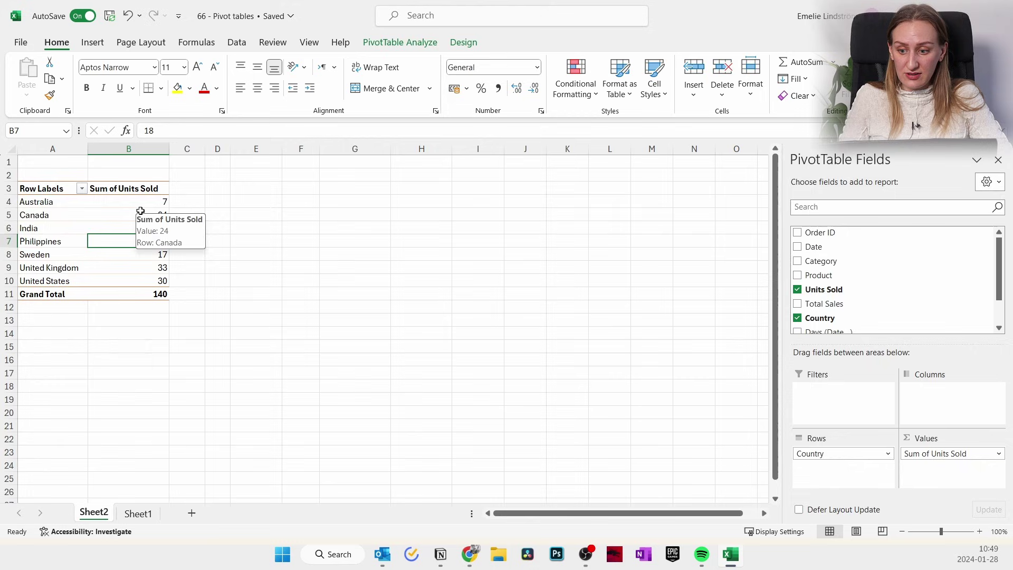
{"action": "left_click", "coordinate": [137, 513]}
{"action": "left_click", "coordinate": [213, 243]}
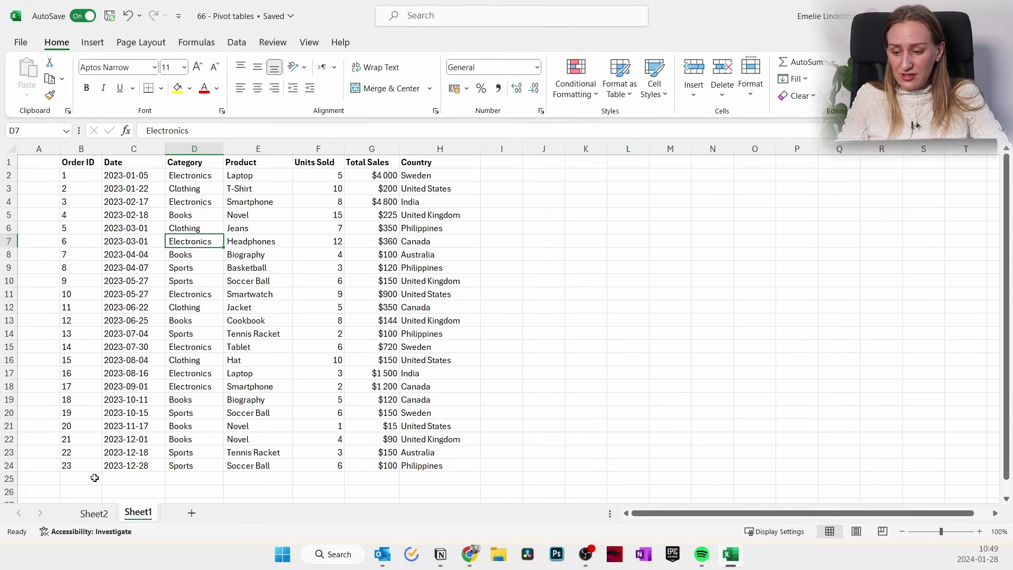
{"action": "left_click", "coordinate": [94, 513]}
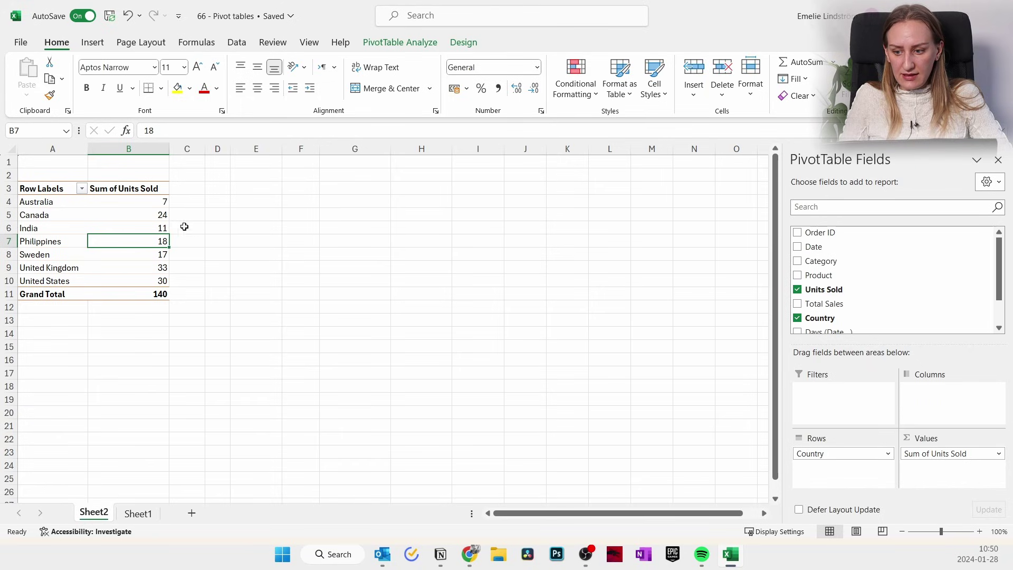
{"action": "mouse_move", "coordinate": [139, 222]}
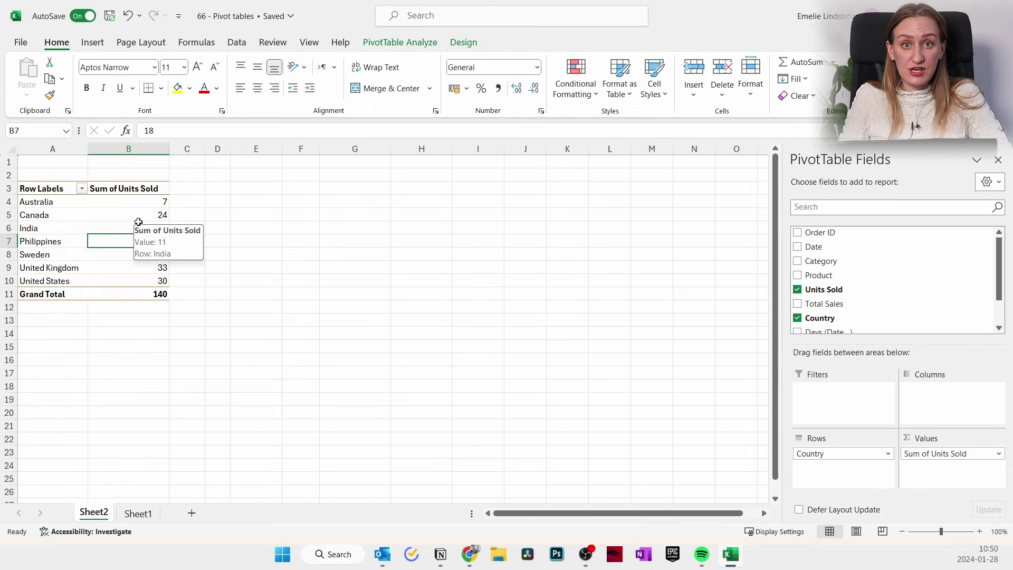
Add order 24 in row 25 of Sheet1: 2023-12-28, Books, Cookbook, 1 unit, $25, Japan
{"action": "left_click", "coordinate": [138, 513]}
{"action": "scroll", "coordinate": [116, 436], "scroll_direction": "down", "scroll_amount": 1}
{"action": "left_click", "coordinate": [81, 442]}
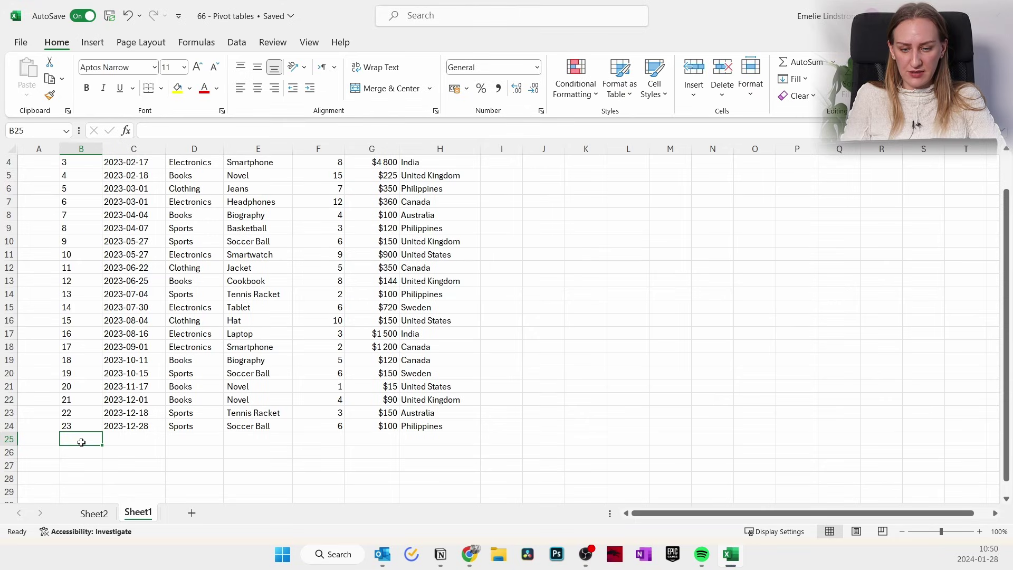
{"action": "type", "text": "24"}
{"action": "key", "text": "Tab"}
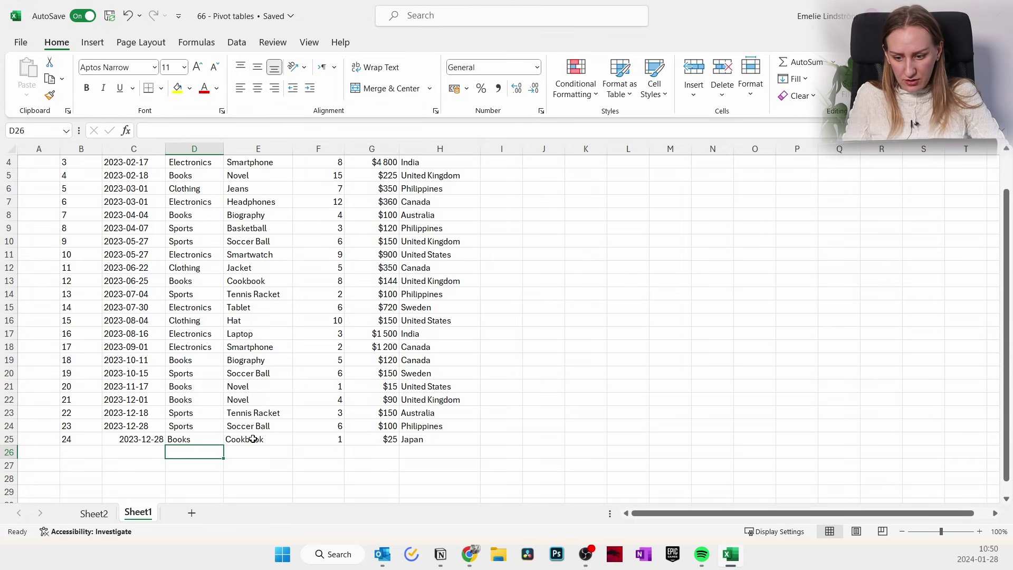
{"action": "left_click_drag", "start_coordinate": [253, 439], "coordinate": [421, 439]}
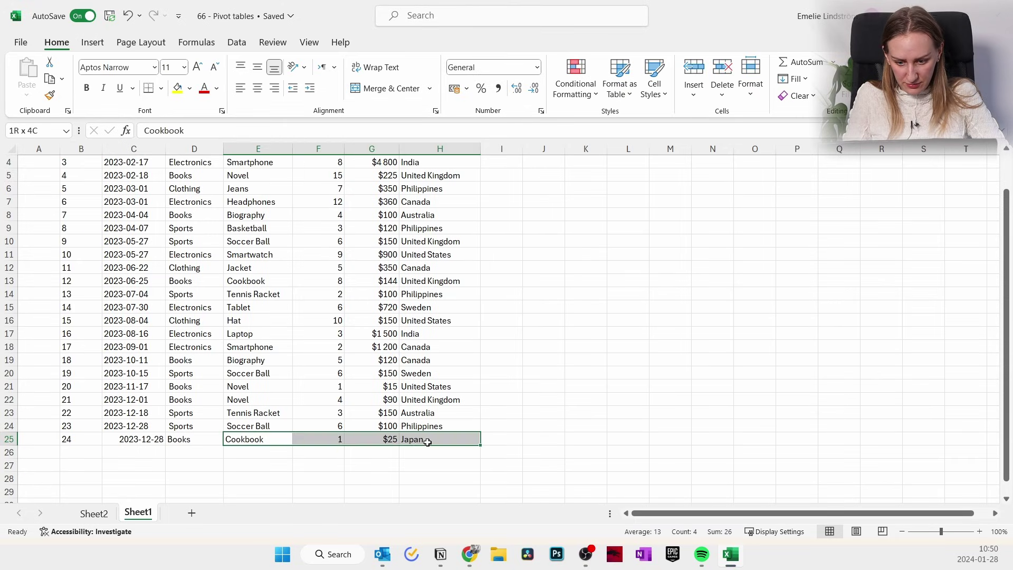
{"action": "key", "text": "Right"}
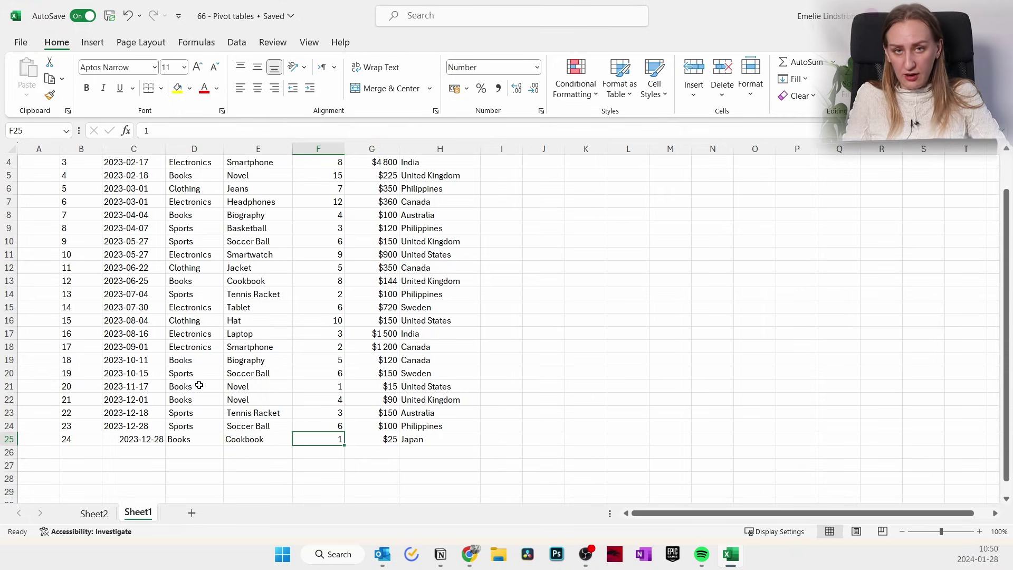
Check the PivotTable's country rows for the new order, and review the source order data on Sheet1
{"action": "left_click", "coordinate": [93, 513]}
{"action": "left_click", "coordinate": [109, 226]}
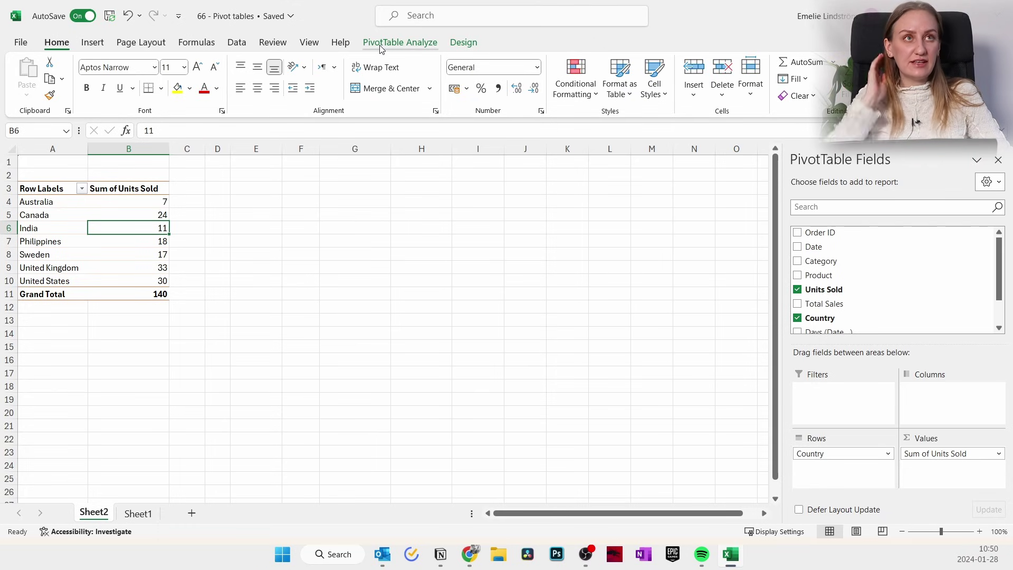
{"action": "left_click", "coordinate": [139, 513]}
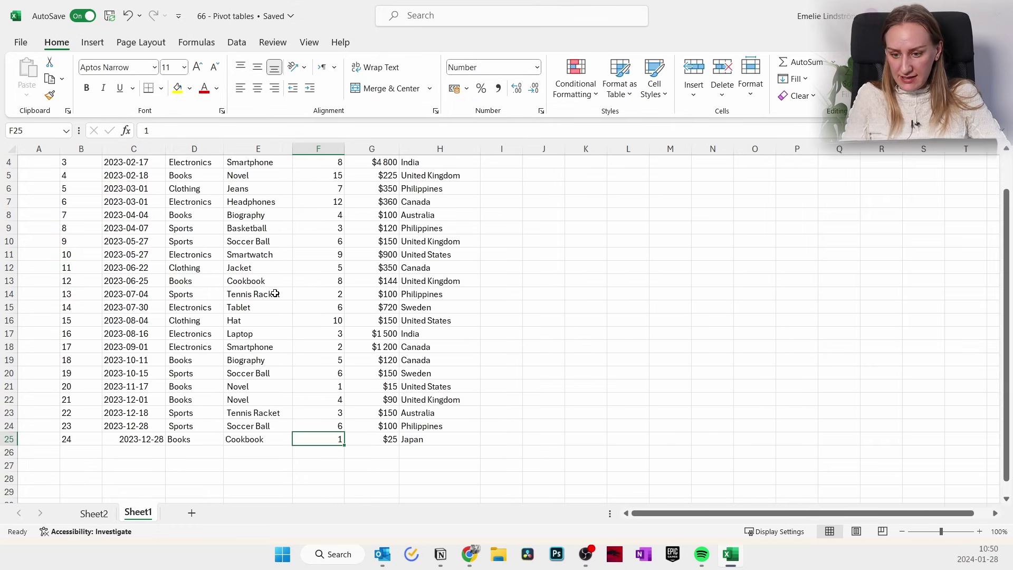
{"action": "scroll", "coordinate": [275, 294], "scroll_direction": "up", "scroll_amount": 1}
{"action": "left_click_drag", "start_coordinate": [75, 177], "coordinate": [391, 401]}
Examine the refresh options for the PivotTable on Sheet2, and check the last order rows in Sheet1's source data
{"action": "left_click", "coordinate": [107, 512]}
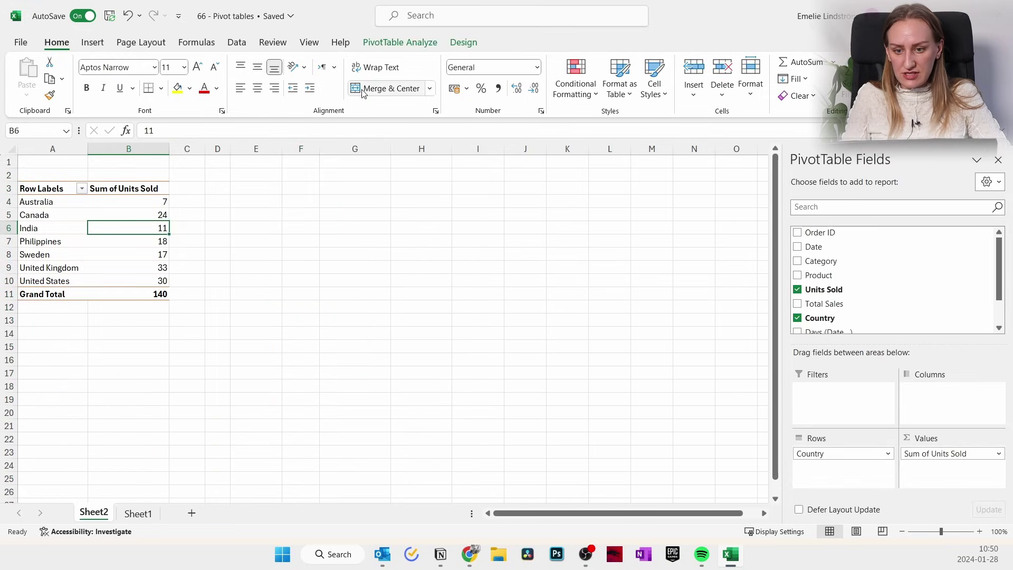
{"action": "left_click", "coordinate": [395, 46]}
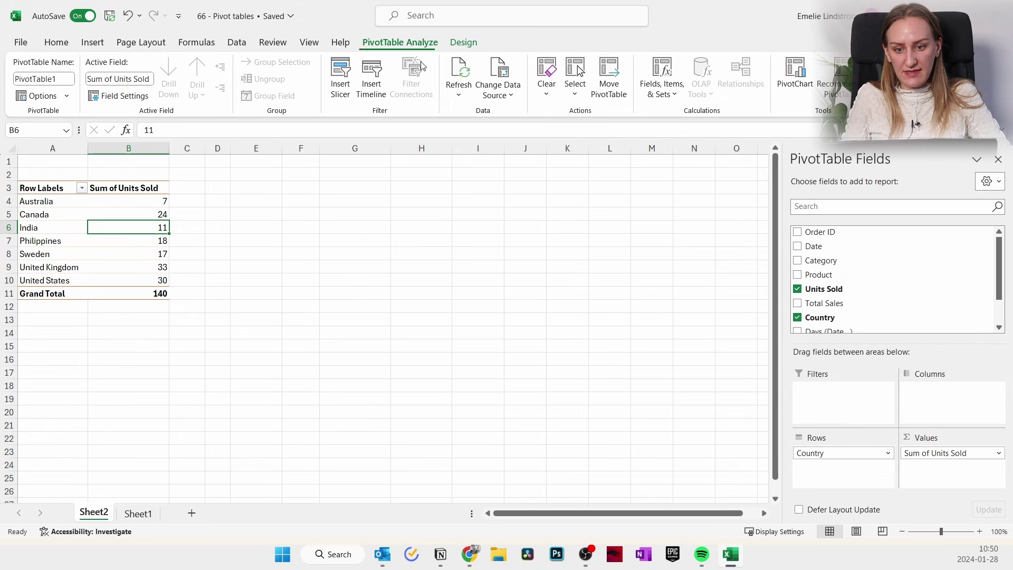
{"action": "left_click", "coordinate": [459, 96]}
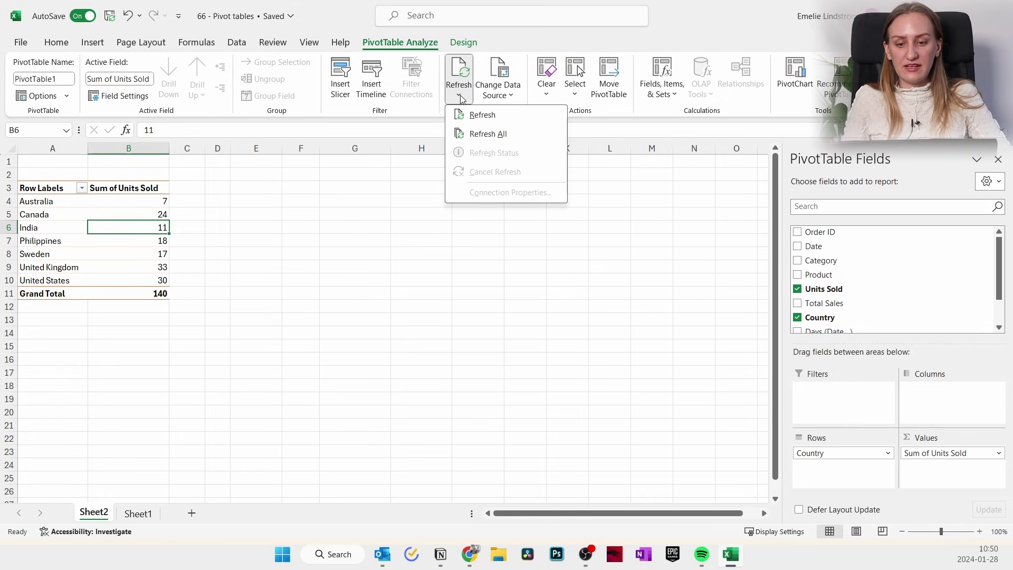
{"action": "left_click", "coordinate": [461, 99]}
{"action": "left_click", "coordinate": [138, 513]}
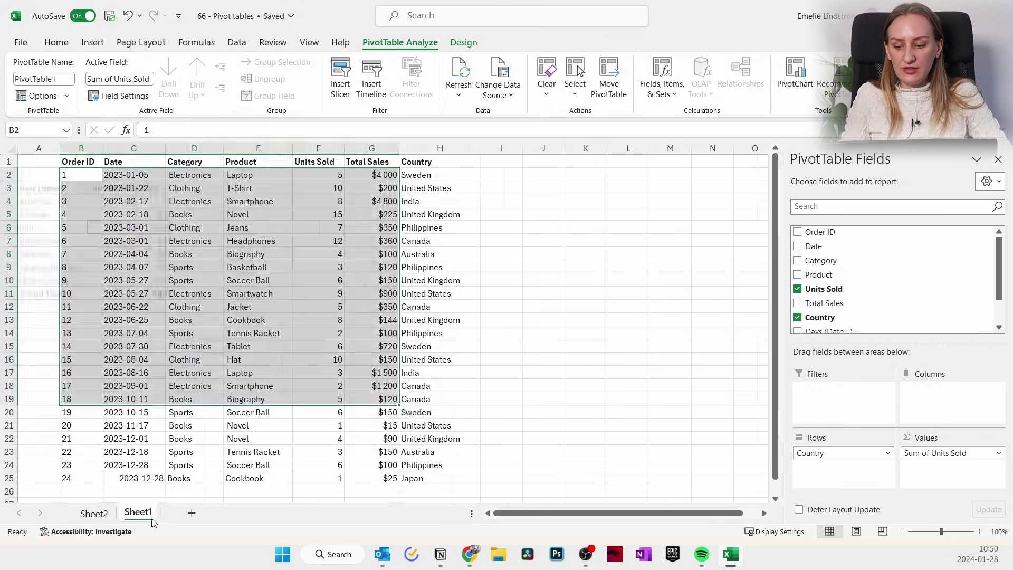
{"action": "left_click", "coordinate": [136, 469]}
Change the data source range of the PivotTable on Sheet2 to Sheet1!$B$1:$H$25
{"action": "left_click", "coordinate": [94, 513]}
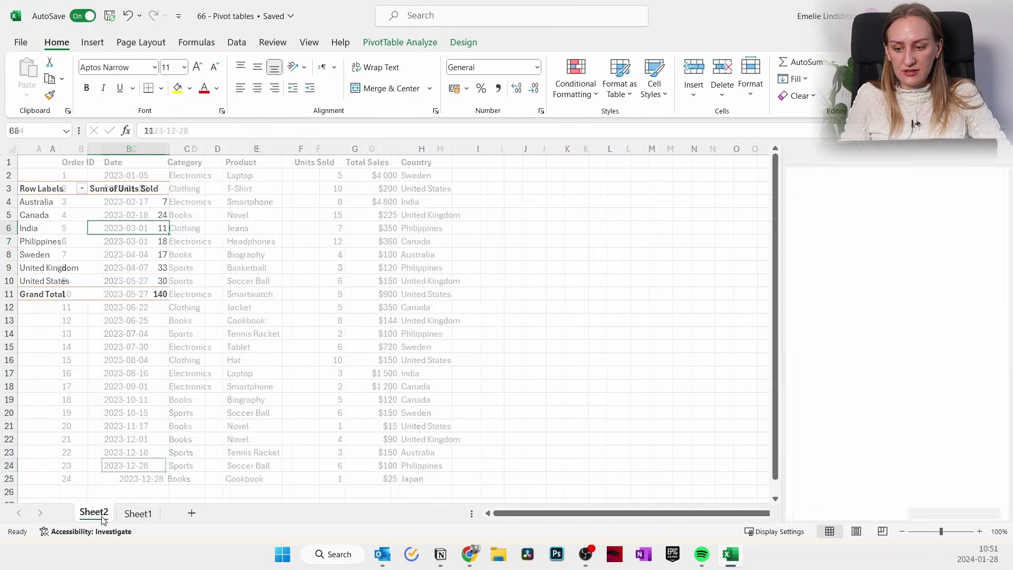
{"action": "left_click", "coordinate": [398, 43]}
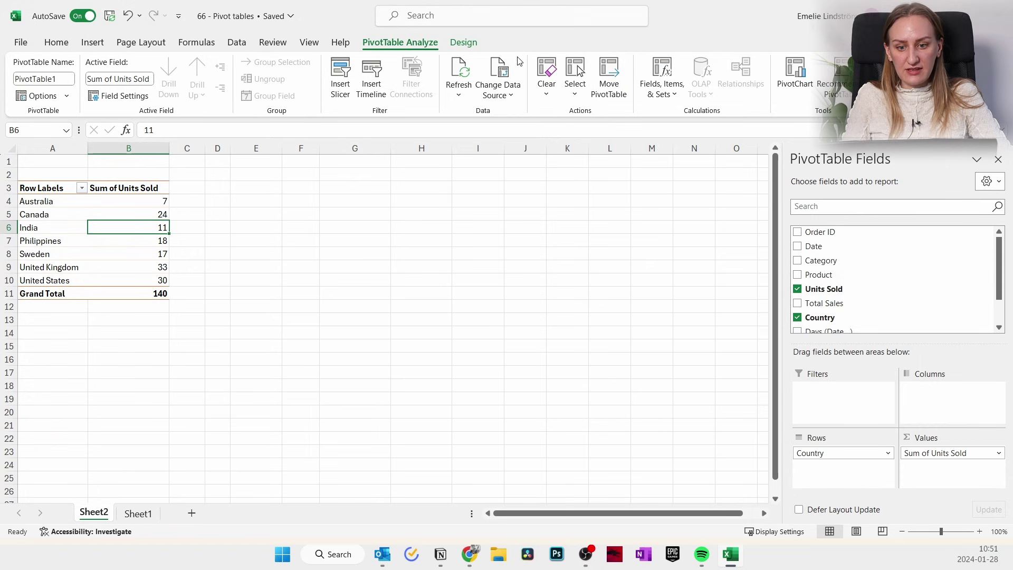
{"action": "left_click", "coordinate": [508, 94]}
{"action": "left_click", "coordinate": [527, 115]}
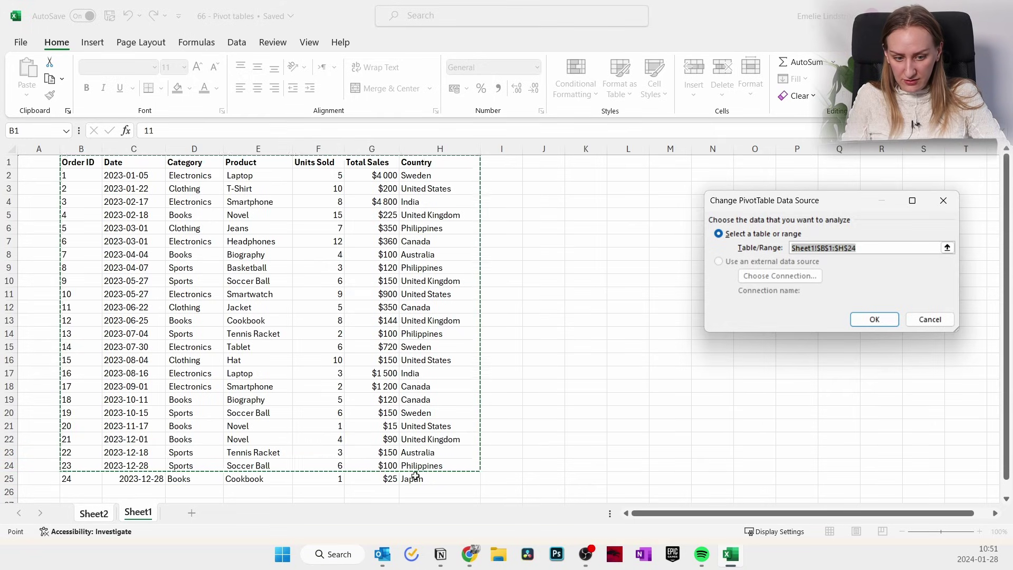
{"action": "left_click", "coordinate": [860, 249]}
{"action": "key", "text": "BackSpace"}
{"action": "type", "text": "5"}
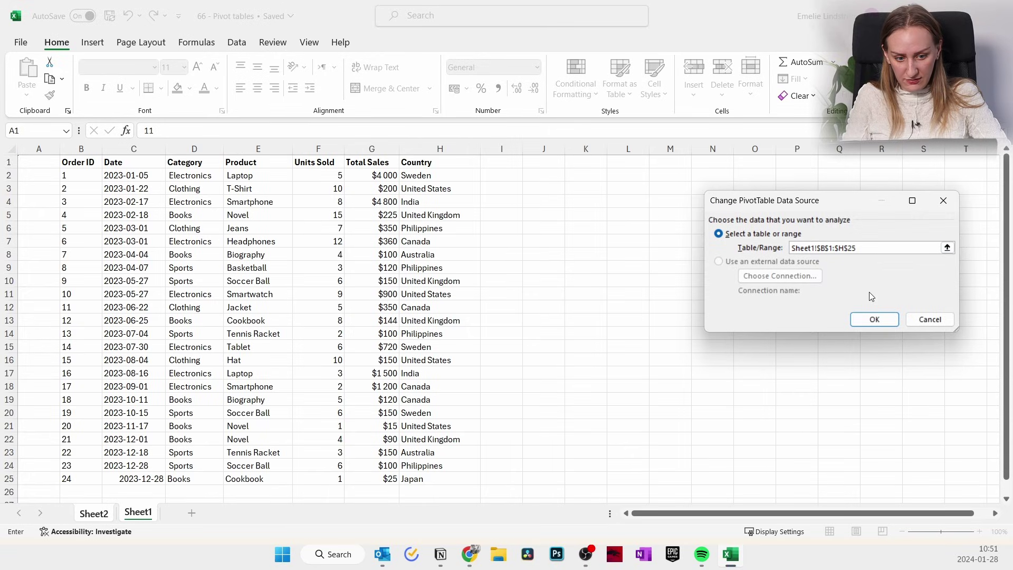
{"action": "left_click", "coordinate": [878, 322]}
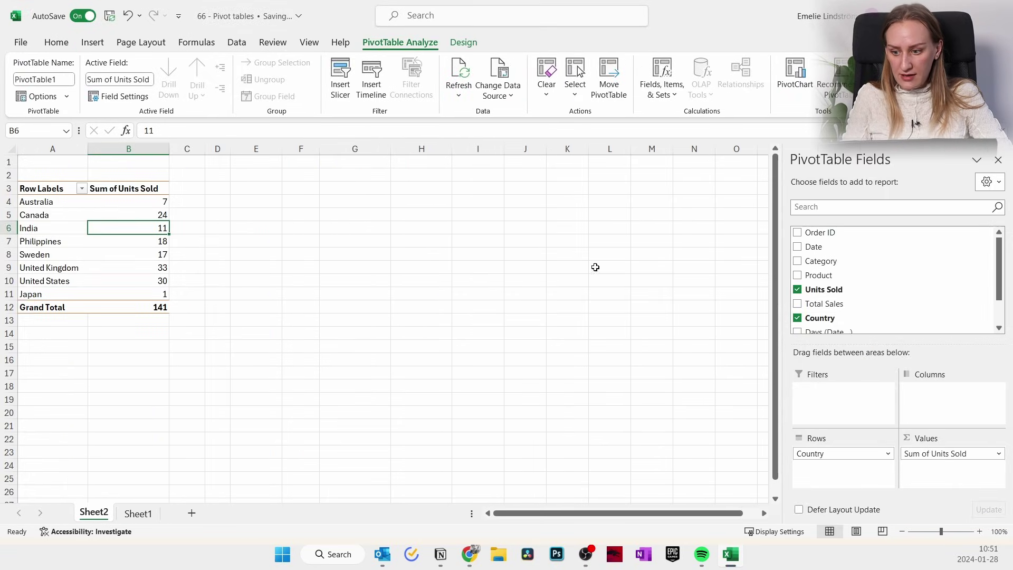
Review the PivotTable's country rows for the newly included order, and compare them with the source data on Sheet1
{"action": "left_click_drag", "start_coordinate": [48, 294], "coordinate": [151, 209]}
{"action": "left_click", "coordinate": [147, 227]}
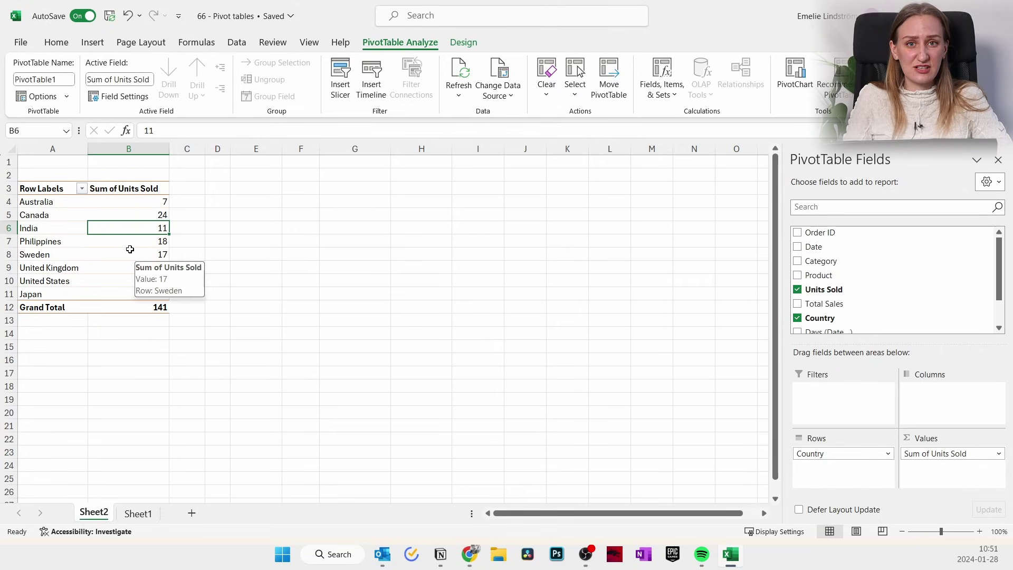
{"action": "left_click", "coordinate": [139, 513]}
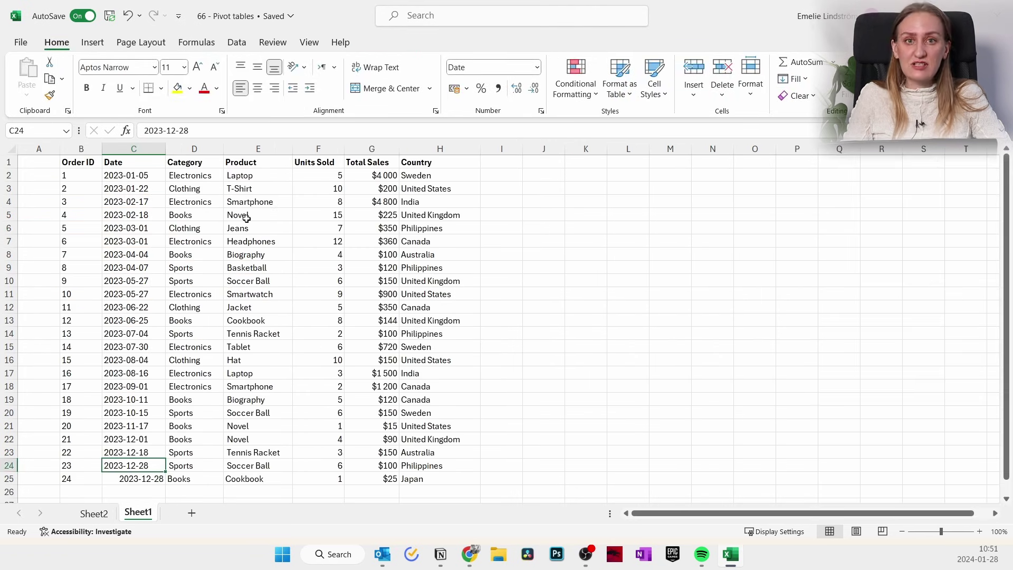
{"action": "left_click", "coordinate": [93, 512]}
{"action": "left_click", "coordinate": [93, 226]}
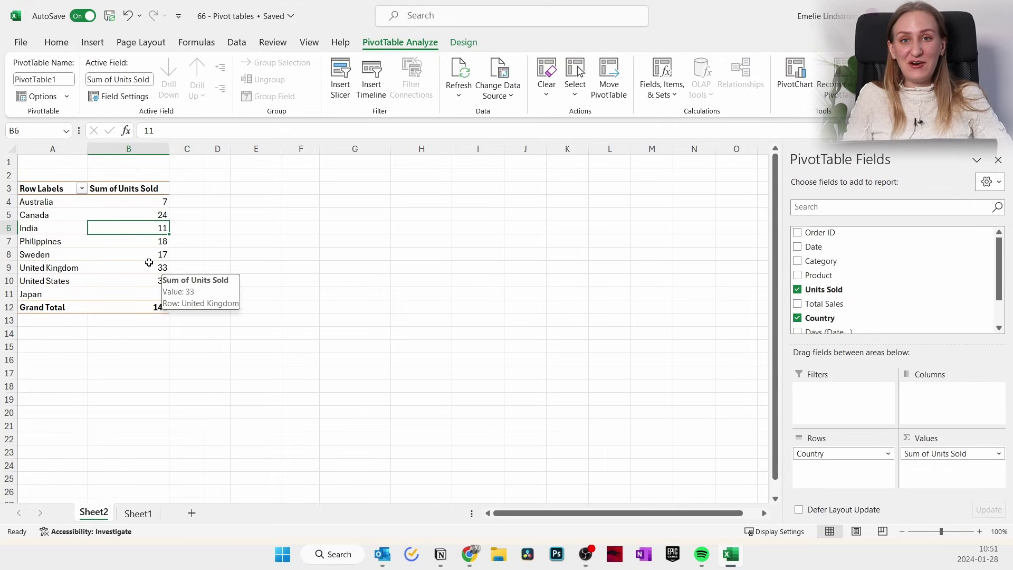
{"action": "left_click", "coordinate": [110, 249]}
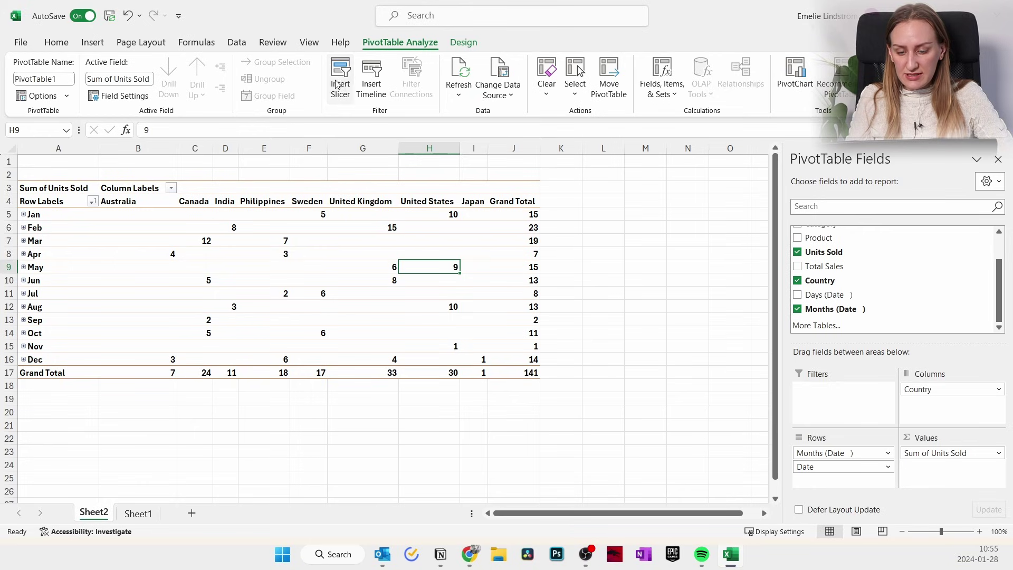
Insert a slicer for the Product field of the PivotTable
{"action": "left_click", "coordinate": [340, 76]}
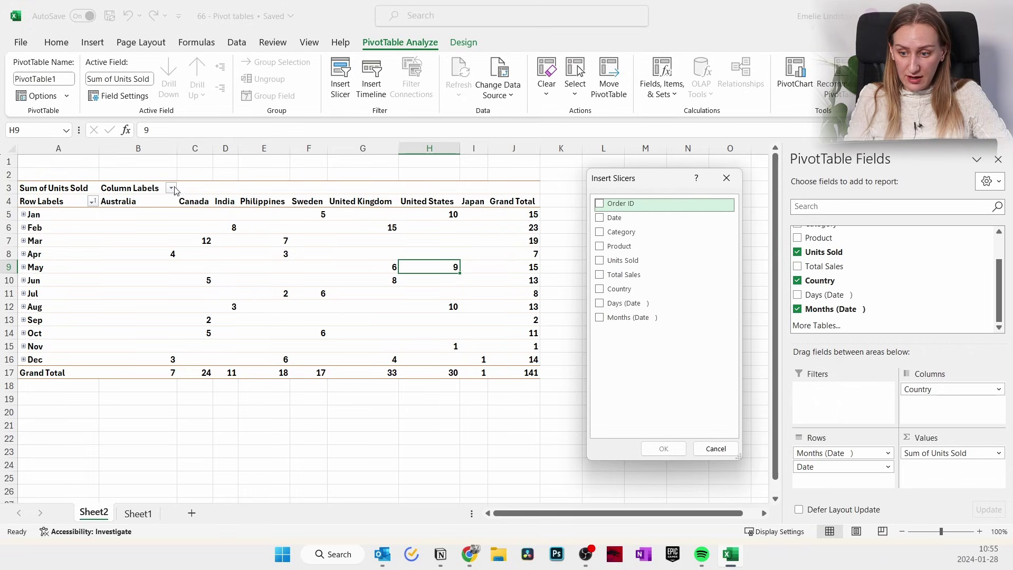
{"action": "left_click", "coordinate": [622, 247]}
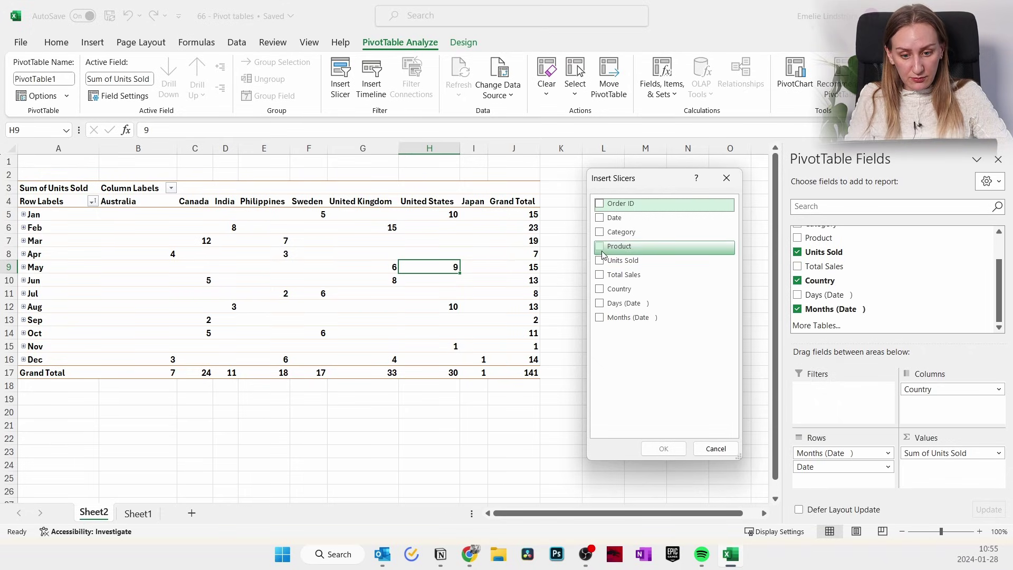
{"action": "left_click", "coordinate": [663, 449]}
Place the Product slicer to the right of the PivotTable and lengthen it to about 14.6 cm so every product fits
{"action": "scroll", "coordinate": [409, 301], "scroll_direction": "down", "scroll_amount": 5}
{"action": "scroll", "coordinate": [411, 333], "scroll_direction": "up", "scroll_amount": 5}
{"action": "left_click_drag", "start_coordinate": [412, 256], "coordinate": [665, 185]}
{"action": "left_click_drag", "start_coordinate": [655, 359], "coordinate": [659, 492]}
{"action": "scroll", "coordinate": [653, 403], "scroll_direction": "down", "scroll_amount": 1}
{"action": "scroll", "coordinate": [653, 403], "scroll_direction": "up", "scroll_amount": 1}
{"action": "left_click_drag", "start_coordinate": [654, 492], "coordinate": [654, 501]}
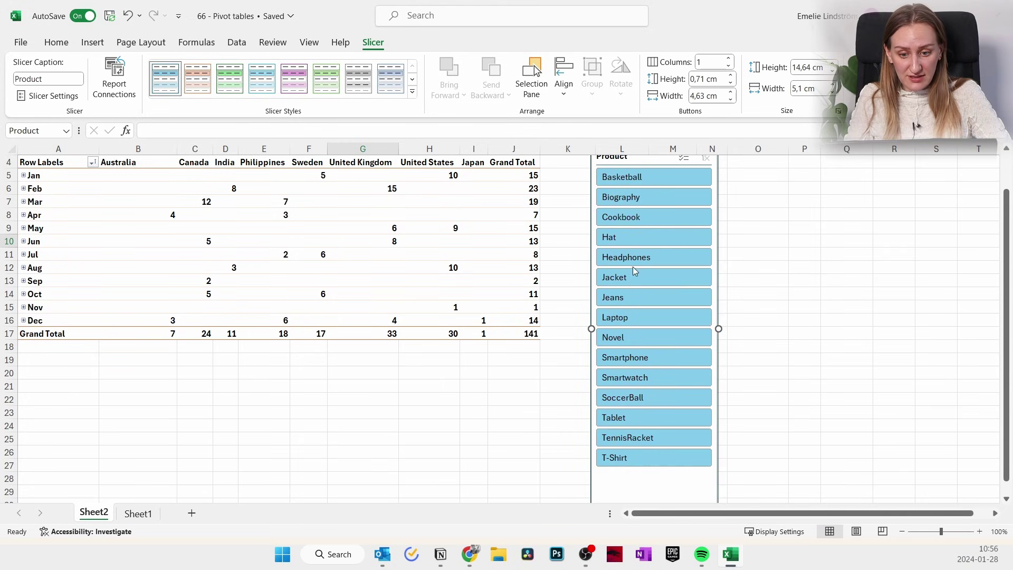
{"action": "left_click", "coordinate": [534, 255]}
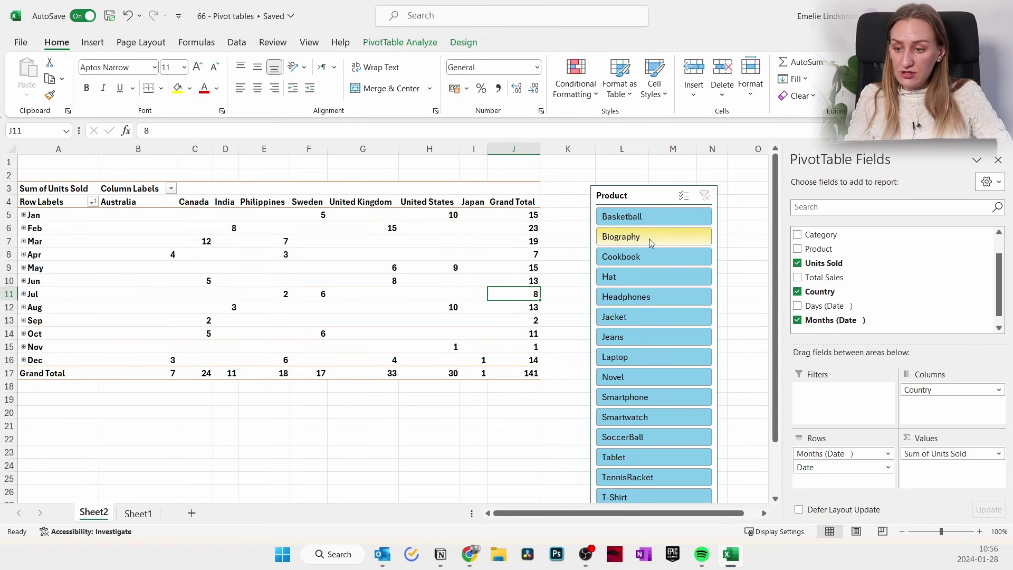
Filter the PivotTable by Basketball with the Product slicer, and add Hat to the slicer selection
{"action": "left_click", "coordinate": [650, 218]}
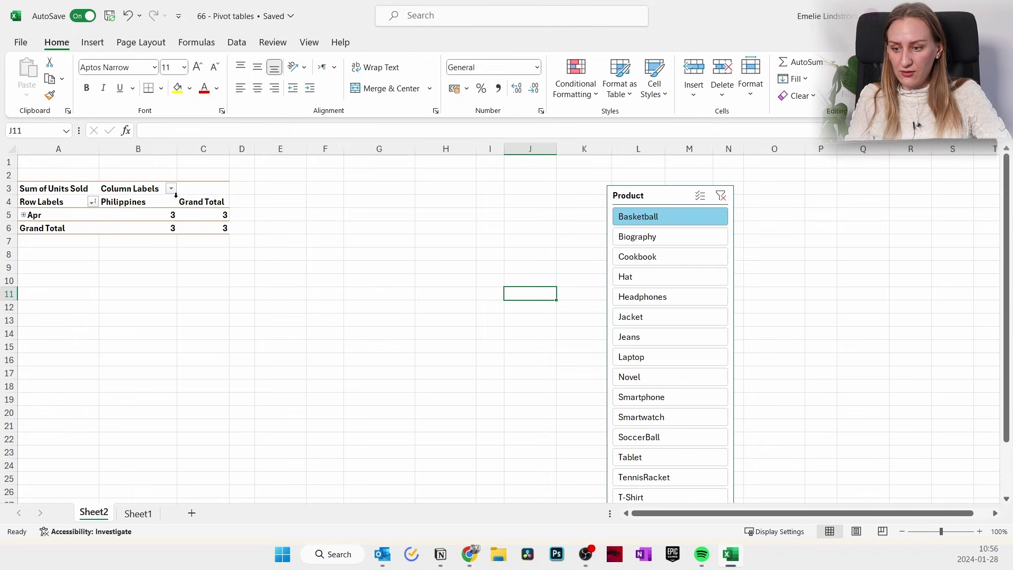
{"action": "mouse_move", "coordinate": [211, 223]}
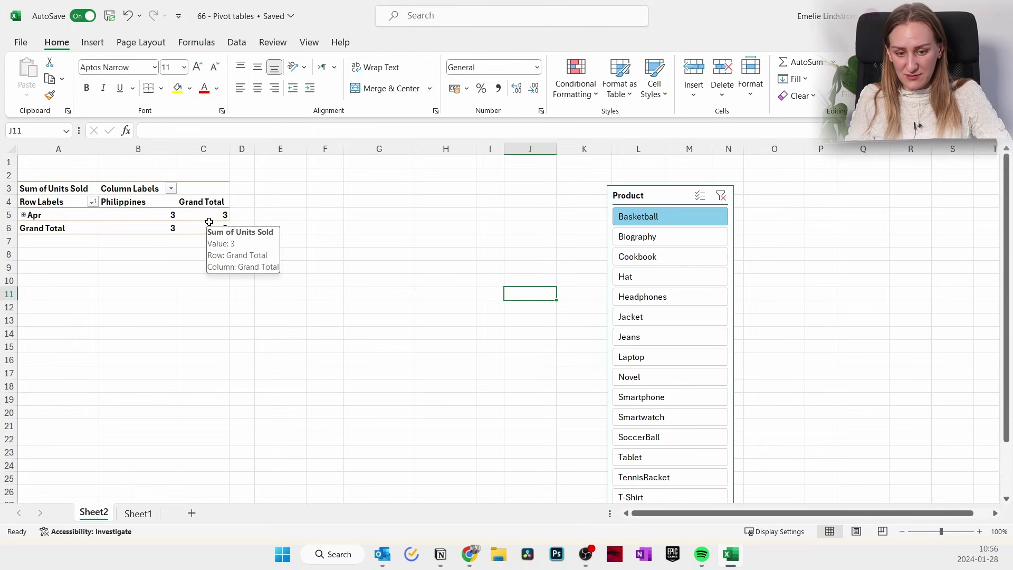
{"action": "left_click", "coordinate": [664, 226]}
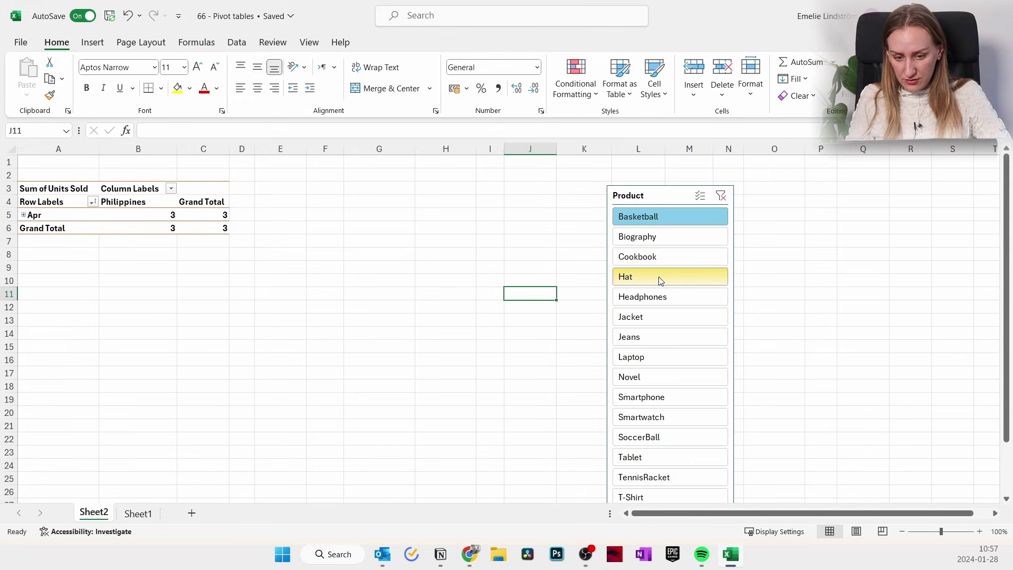
{"action": "left_click", "coordinate": [660, 278], "text": "ctrl"}
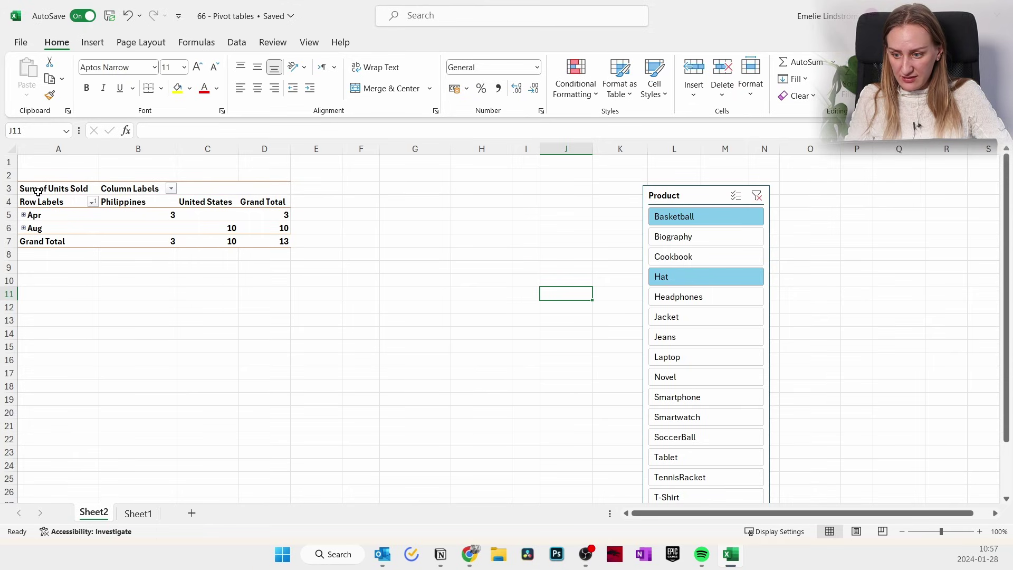
Expand the Apr and Aug rows to their individual dates, and clear the Product slicer's filter
{"action": "double_click", "coordinate": [35, 228]}
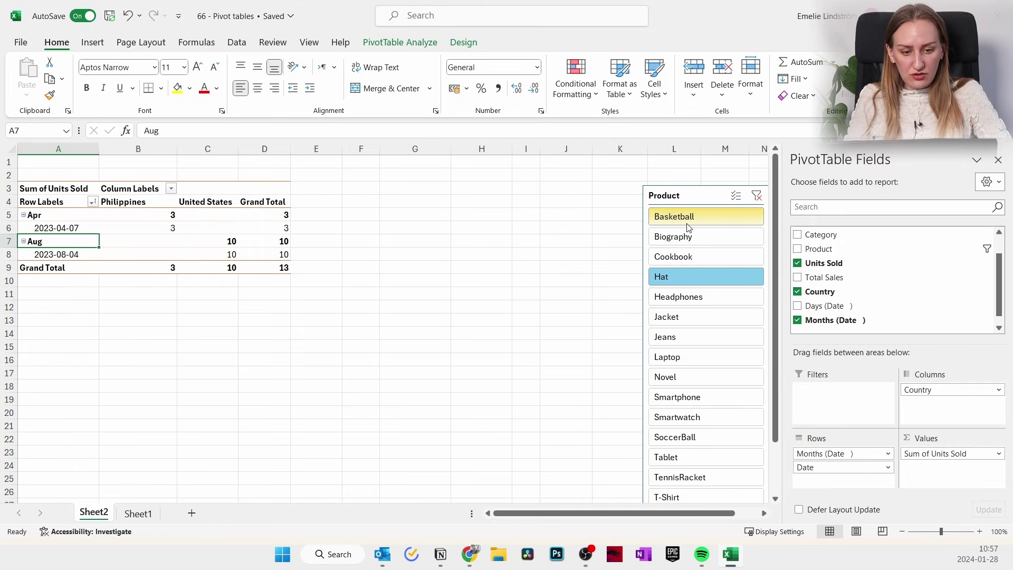
{"action": "left_click", "coordinate": [235, 239]}
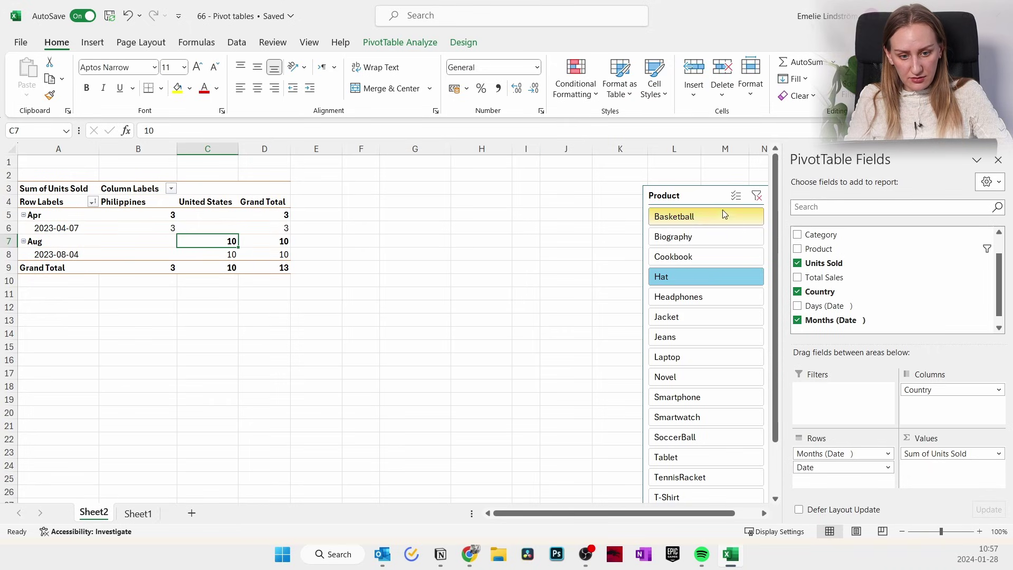
{"action": "left_click", "coordinate": [757, 196]}
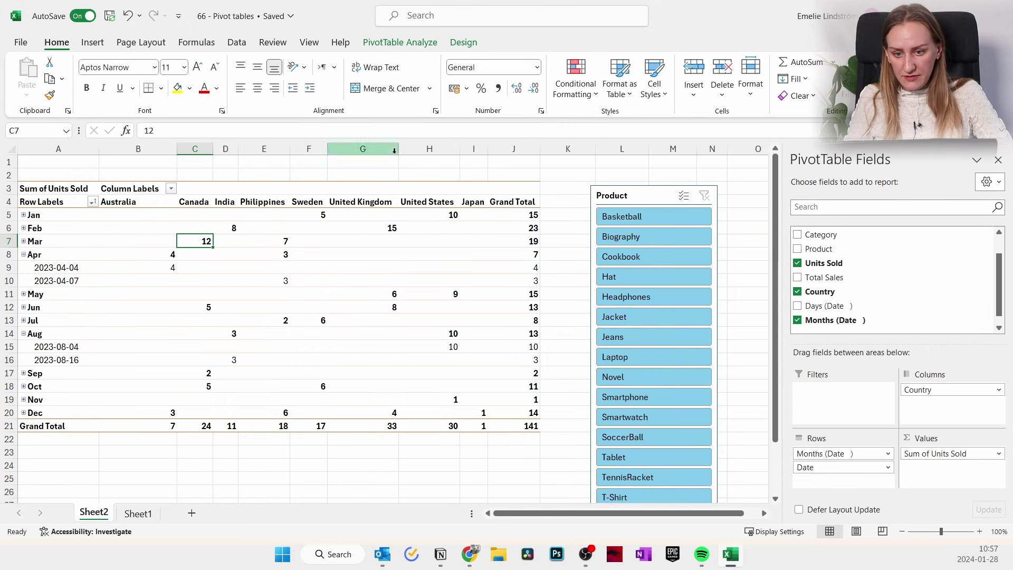
Insert a slicer for the Category field and place it to the right of the Product slicer
{"action": "left_click", "coordinate": [386, 48]}
{"action": "left_click", "coordinate": [362, 253]}
{"action": "left_click", "coordinate": [340, 77]}
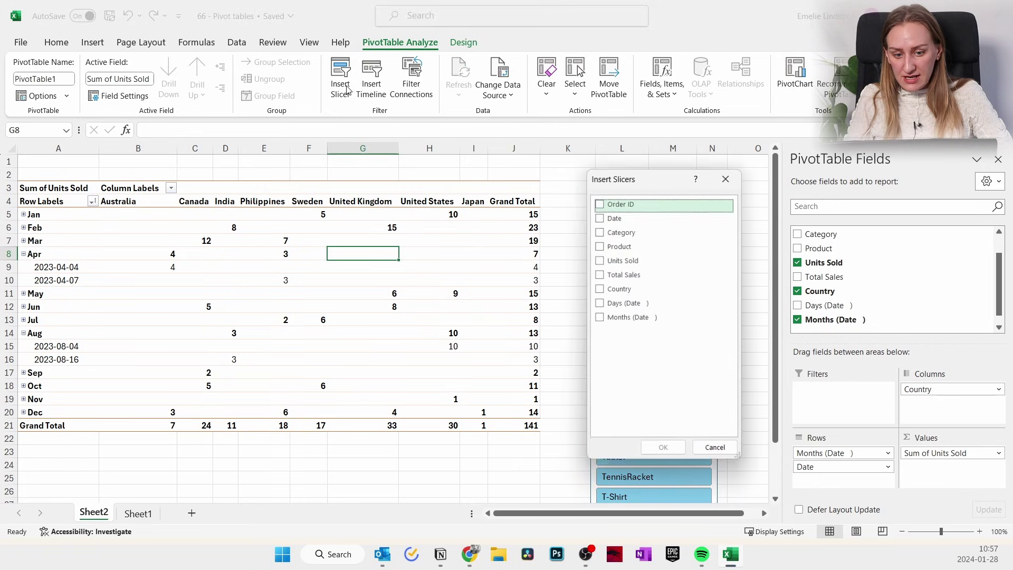
{"action": "left_click", "coordinate": [612, 232]}
{"action": "left_click", "coordinate": [663, 448]}
{"action": "left_click_drag", "start_coordinate": [372, 254], "coordinate": [768, 193]}
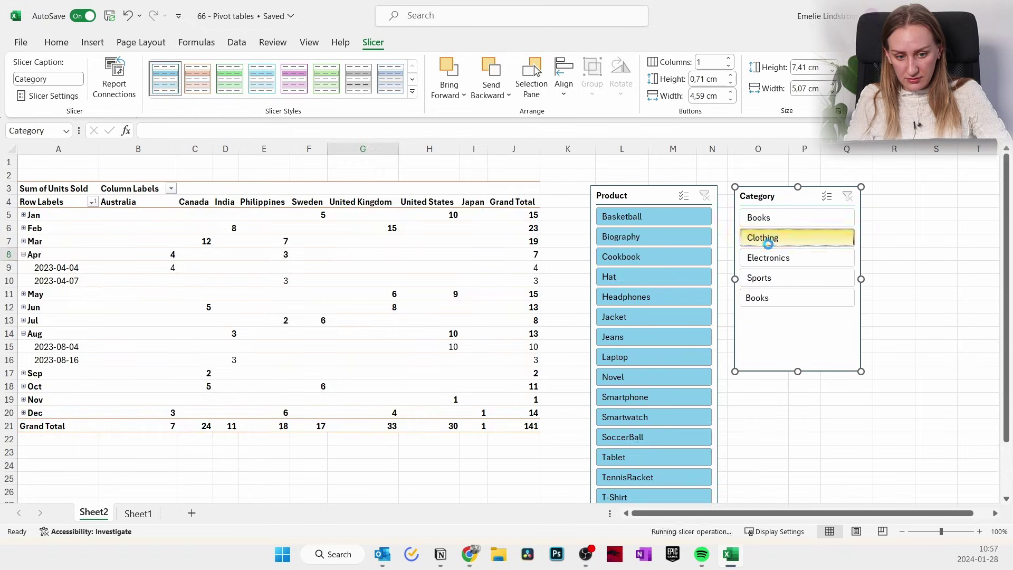
Filter the PivotTable to Clothing with the Category slicer, and give that slicer the purple slicer style
{"action": "left_click", "coordinate": [763, 236]}
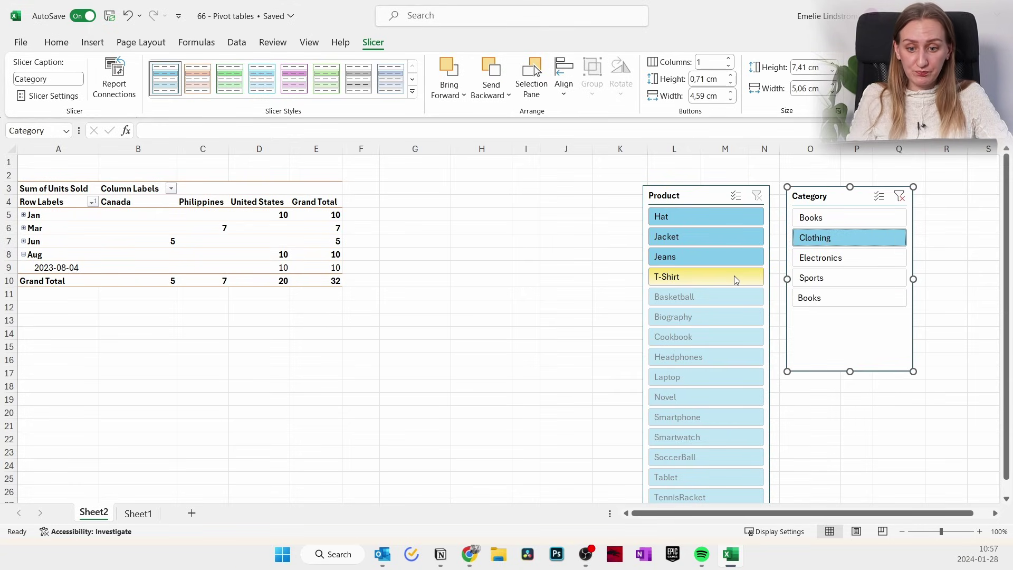
{"action": "left_click", "coordinate": [289, 85]}
{"action": "left_click", "coordinate": [260, 257]}
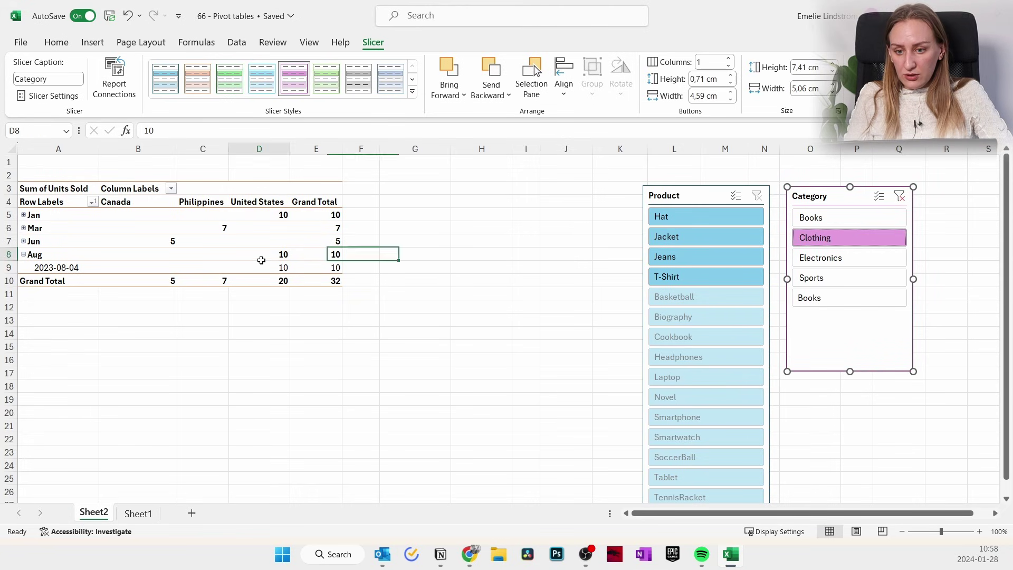
Clear the Category slicer's filter, and collapse the date details under Apr and Aug
{"action": "left_click", "coordinate": [325, 267]}
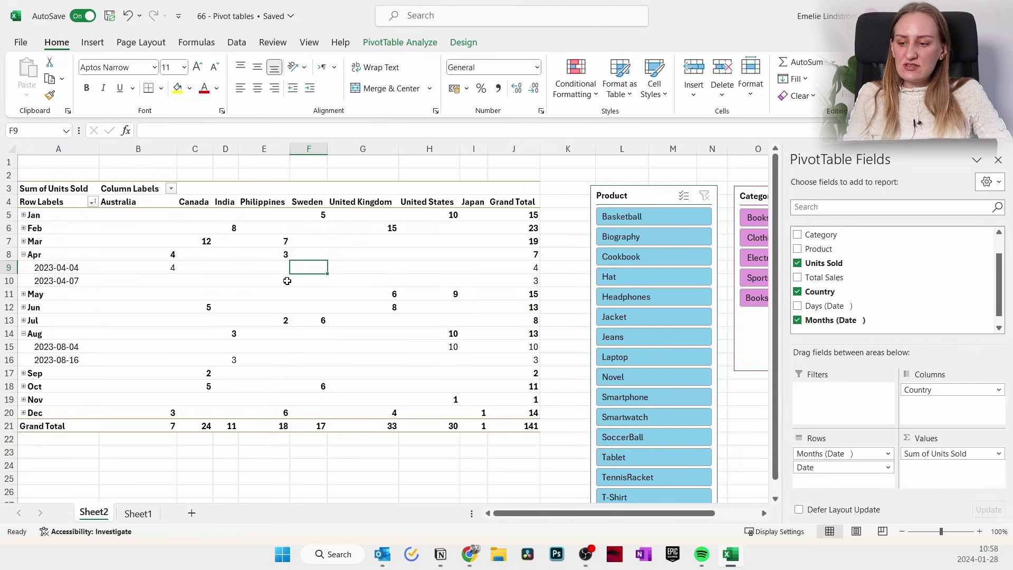
{"action": "left_click", "coordinate": [23, 254]}
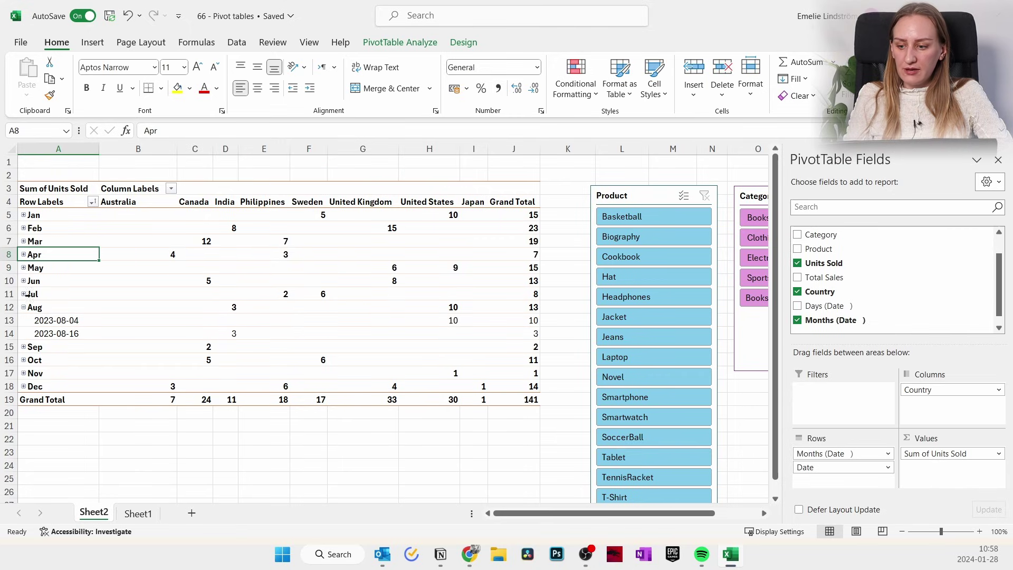
{"action": "left_click", "coordinate": [24, 307]}
Insert a timeline for the Date field, and place it below the PivotTable with a width of about 19.8 cm
{"action": "left_click", "coordinate": [400, 42]}
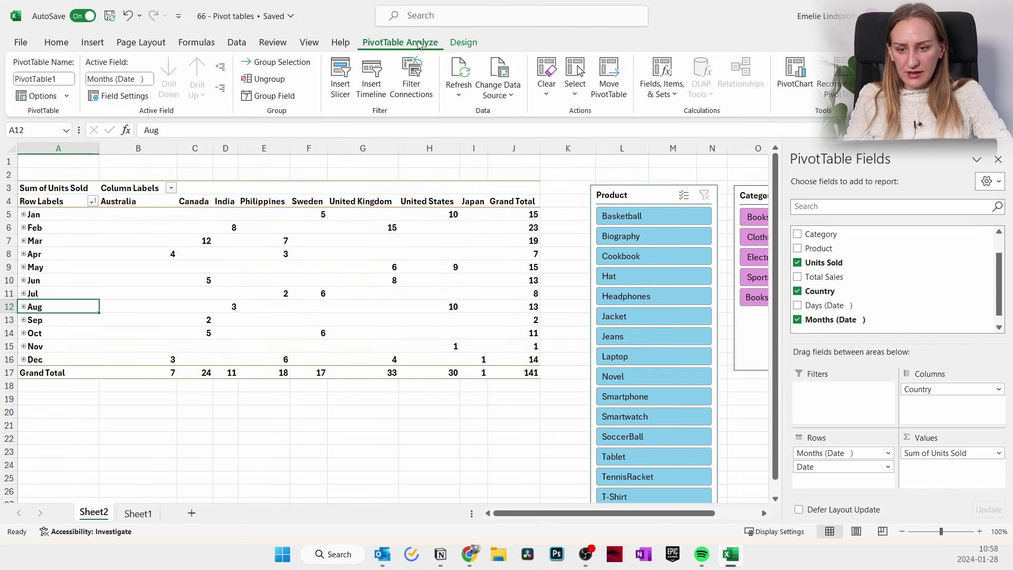
{"action": "left_click", "coordinate": [367, 89]}
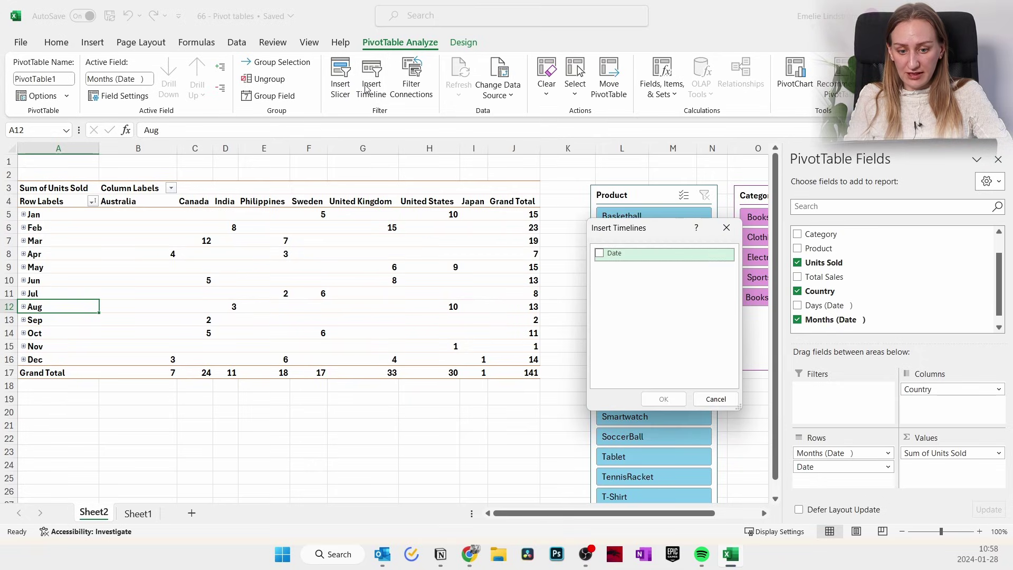
{"action": "left_click", "coordinate": [603, 254]}
{"action": "left_click", "coordinate": [664, 399]}
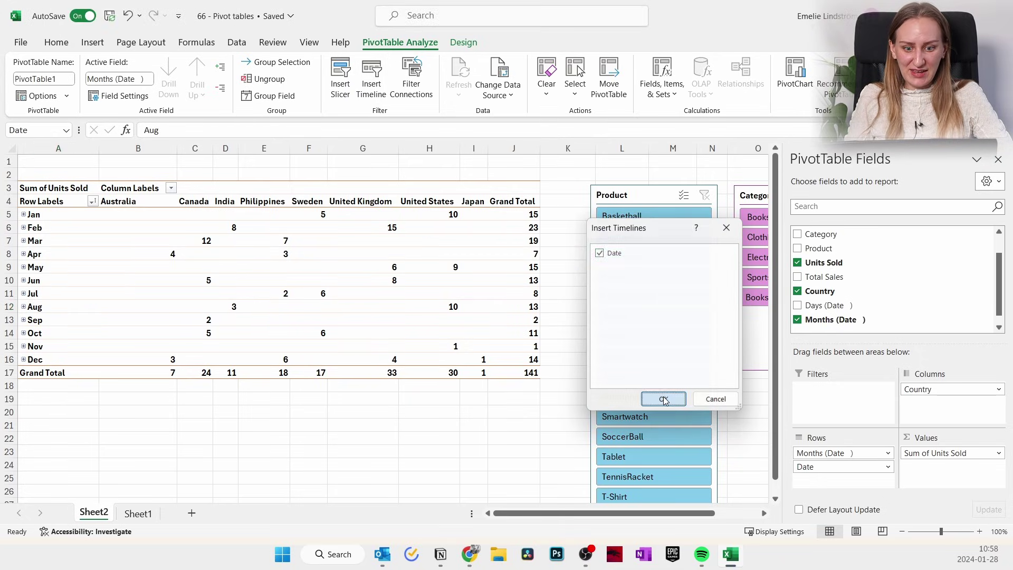
{"action": "left_click_drag", "start_coordinate": [417, 313], "coordinate": [190, 410]}
{"action": "left_click_drag", "start_coordinate": [277, 444], "coordinate": [540, 445]}
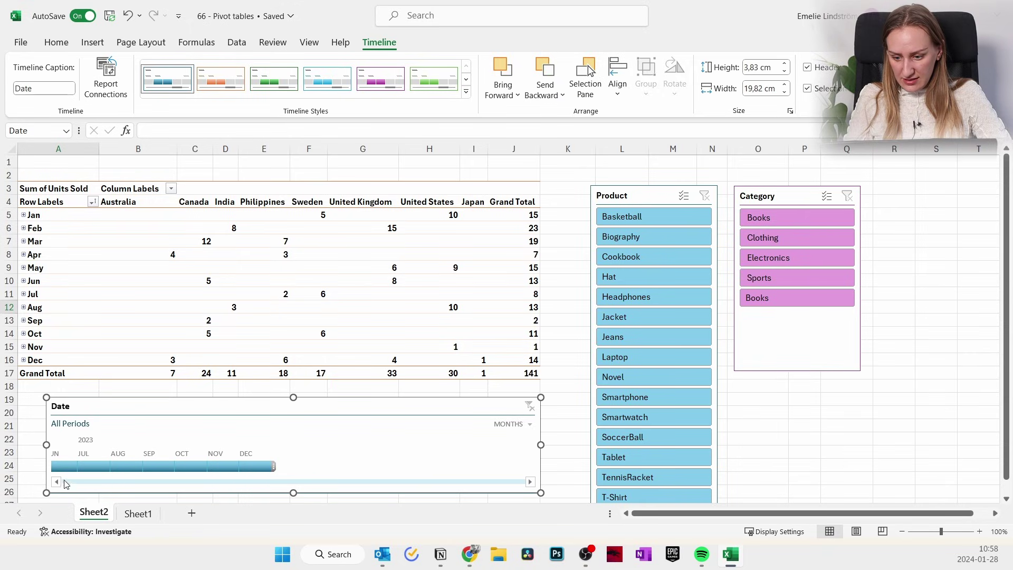
Filter the PivotTable to January through March 2023 with the Date timeline
{"action": "left_click_drag", "start_coordinate": [116, 467], "coordinate": [150, 468]}
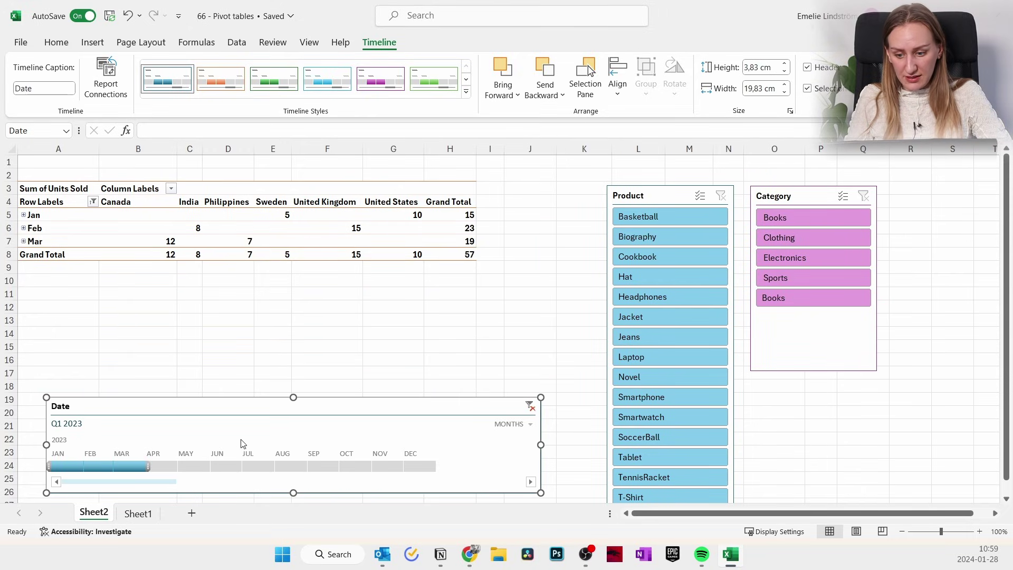
Filter the PivotTable to June 2023 with the Date timeline, and switch the timeline's time level to years
{"action": "left_click", "coordinate": [227, 466]}
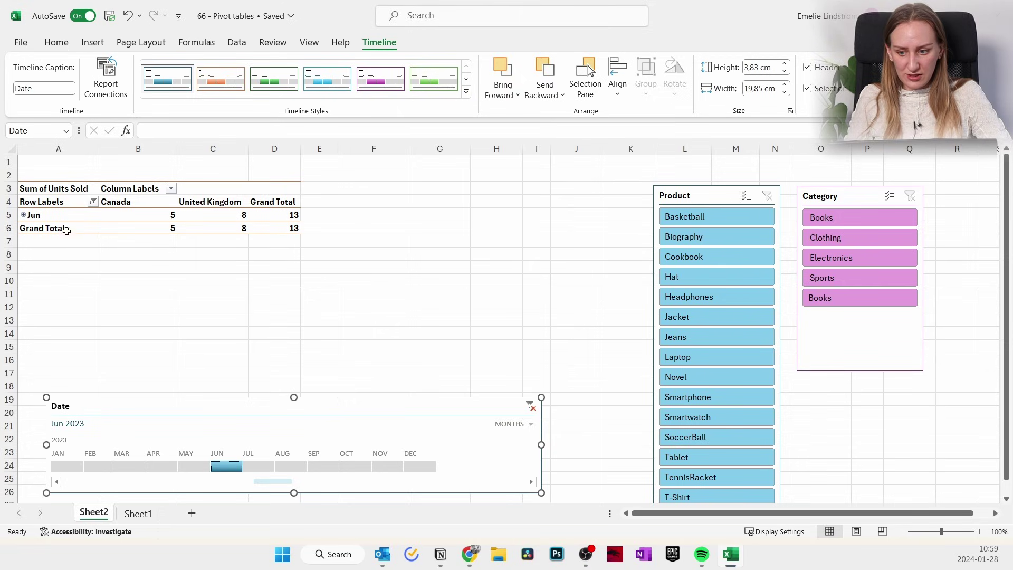
{"action": "left_click", "coordinate": [516, 423]}
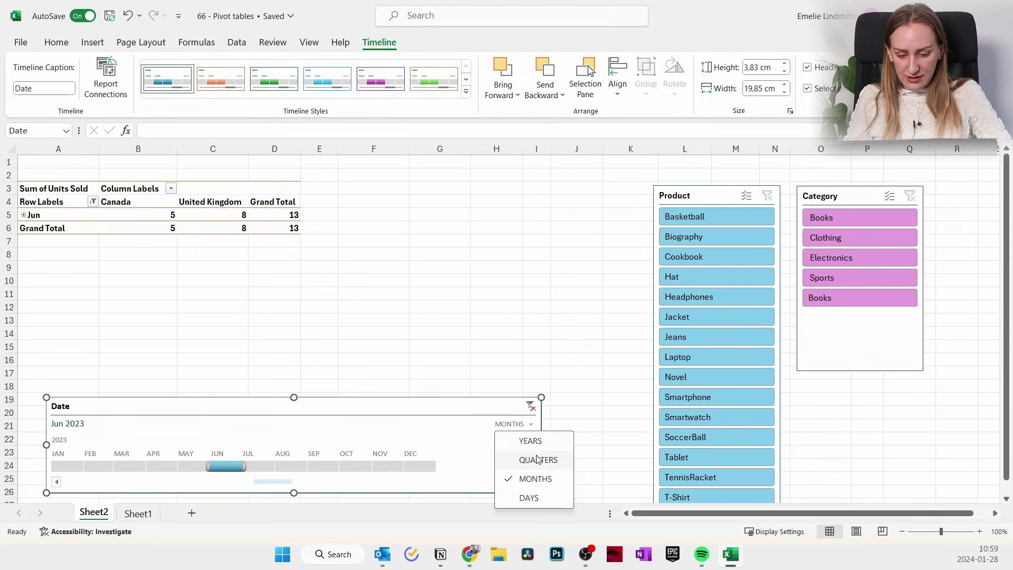
{"action": "left_click", "coordinate": [509, 437]}
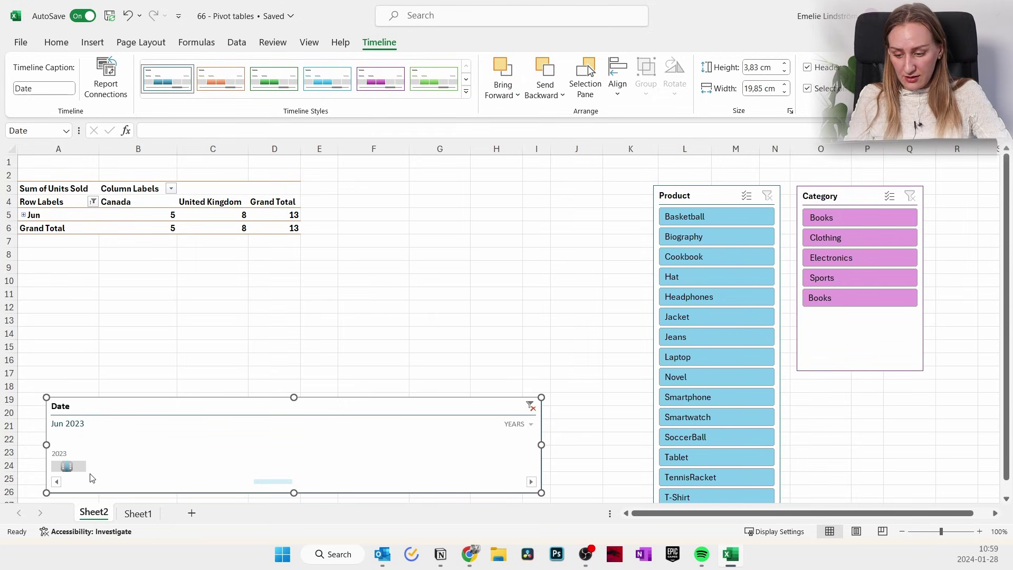
Switch the Date timeline to quarters, and filter the PivotTable to Q1 through Q2 2023
{"action": "left_click", "coordinate": [532, 428]}
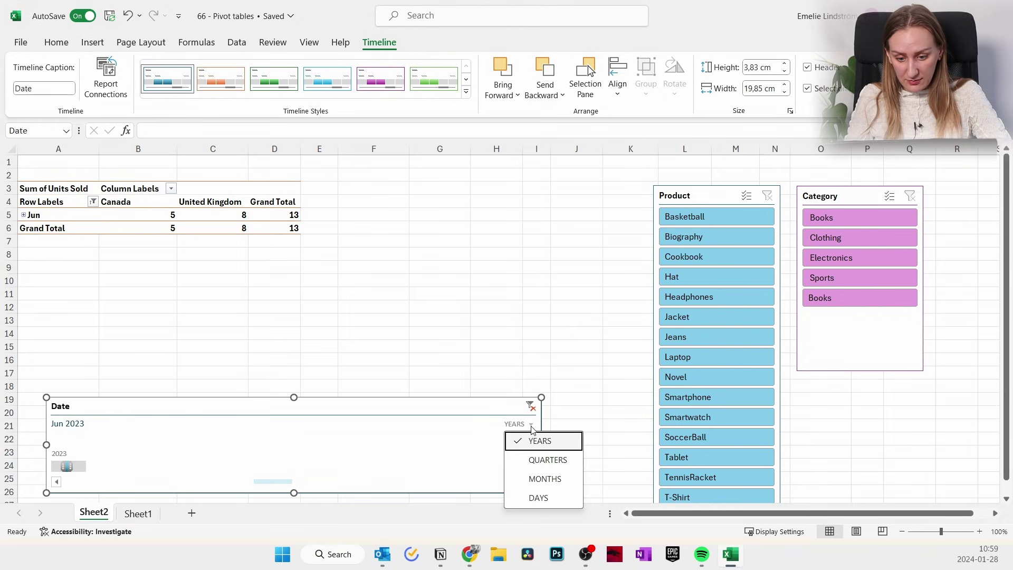
{"action": "left_click", "coordinate": [547, 458]}
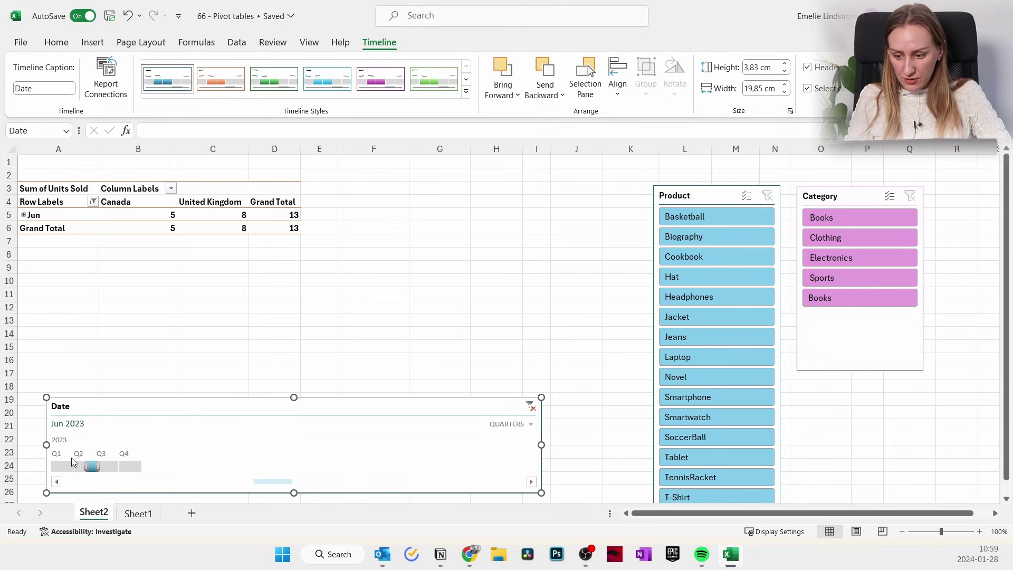
{"action": "left_click_drag", "start_coordinate": [62, 467], "coordinate": [87, 466]}
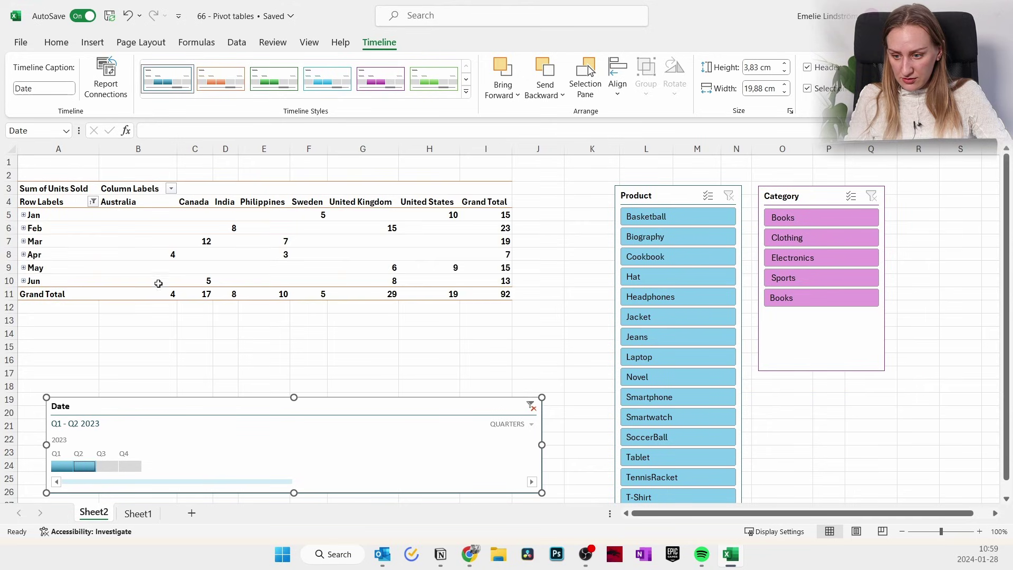
Show the Date timeline by days, and switch it back to months
{"action": "left_click", "coordinate": [522, 424]}
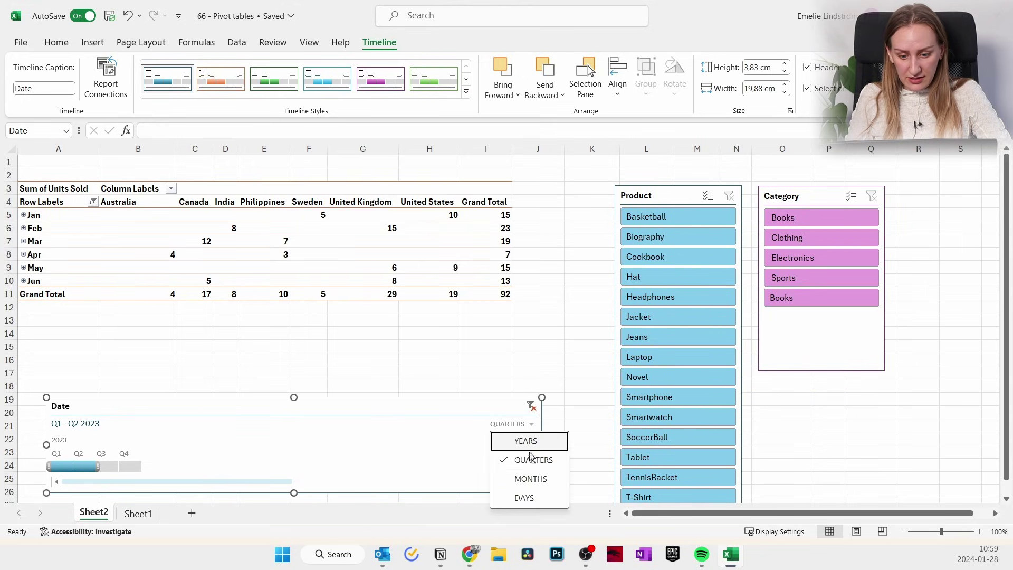
{"action": "left_click", "coordinate": [521, 496]}
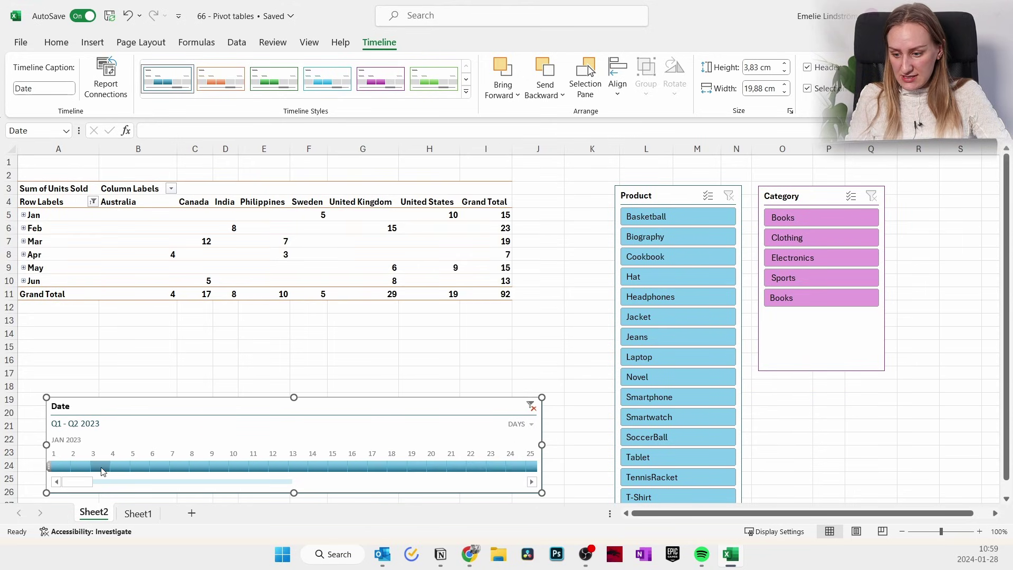
{"action": "left_click", "coordinate": [525, 425]}
{"action": "left_click", "coordinate": [527, 478]}
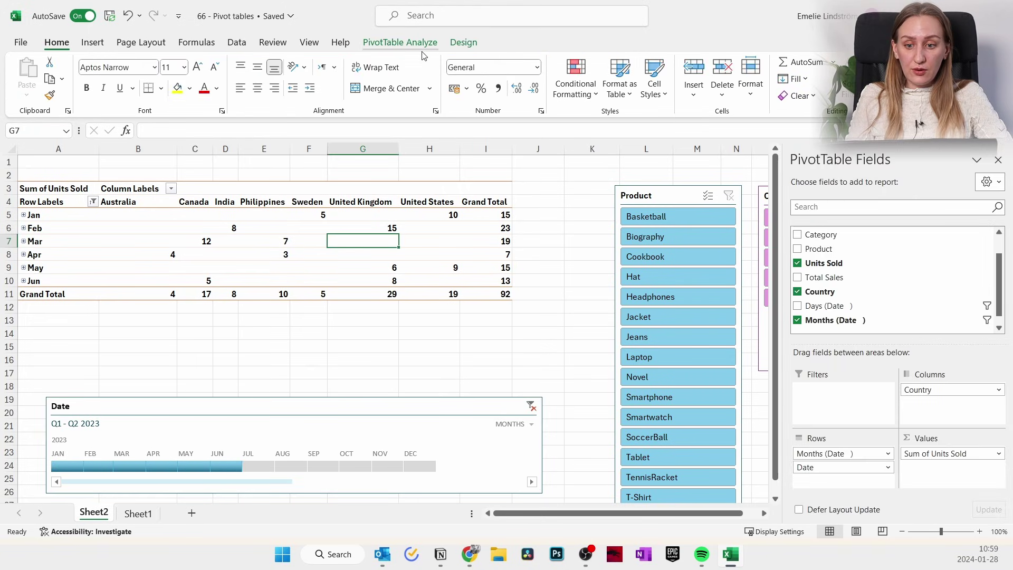
Insert a Clustered Column PivotChart from the PivotTable, and place it below the table
{"action": "left_click", "coordinate": [401, 42]}
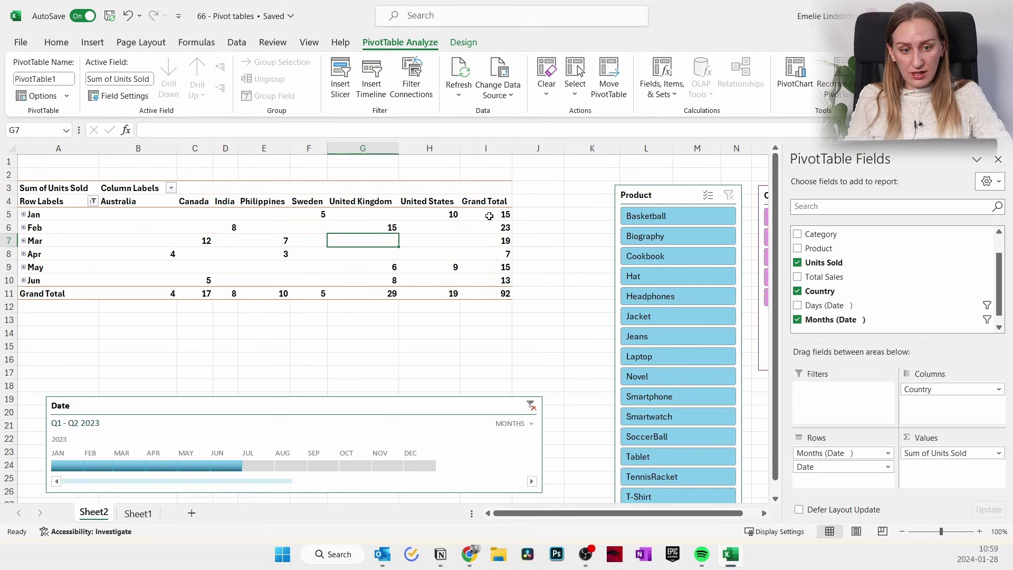
{"action": "left_click", "coordinate": [801, 87]}
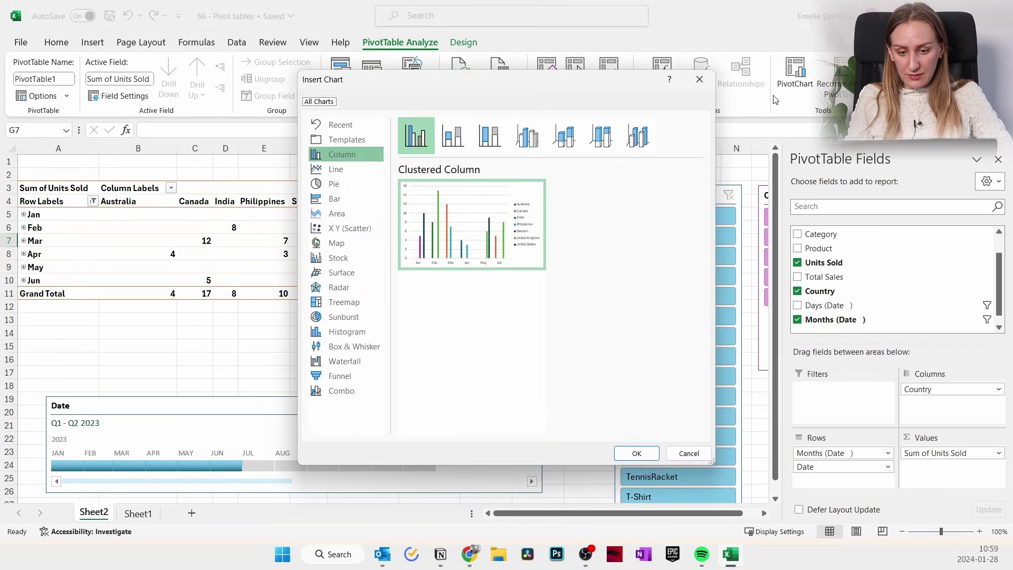
{"action": "mouse_move", "coordinate": [529, 197]}
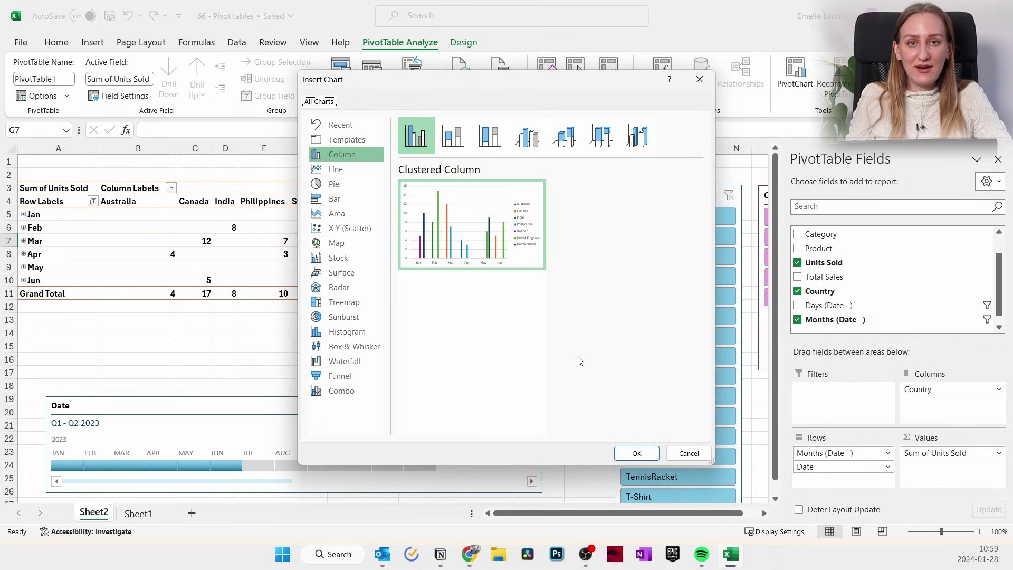
{"action": "left_click", "coordinate": [637, 453]}
{"action": "left_click_drag", "start_coordinate": [406, 251], "coordinate": [442, 322]}
Move the Date timeline below the PivotChart so the two do not overlap
{"action": "scroll", "coordinate": [335, 343], "scroll_direction": "down", "scroll_amount": 1}
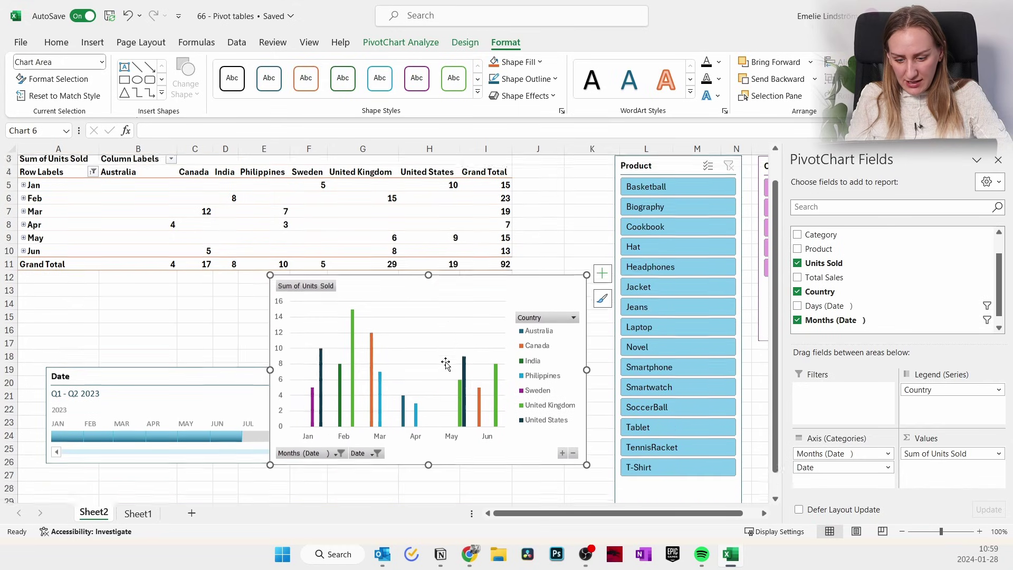
{"action": "left_click_drag", "start_coordinate": [198, 369], "coordinate": [190, 489]}
{"action": "left_click", "coordinate": [199, 320]}
{"action": "scroll", "coordinate": [317, 327], "scroll_direction": "up", "scroll_amount": 1}
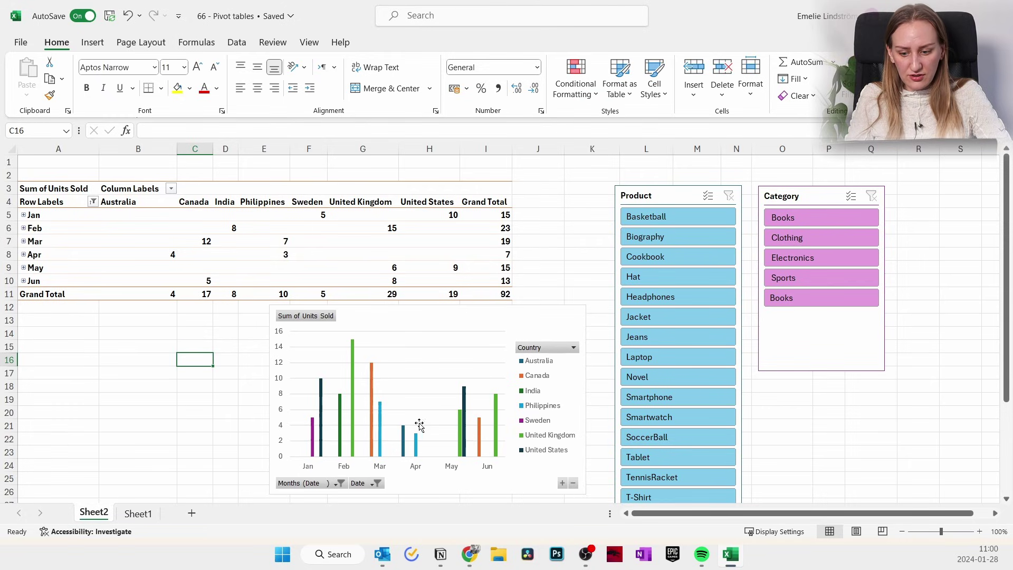
Replace the month and date fields in the PivotTable's rows with the Category field
{"action": "left_click", "coordinate": [139, 228]}
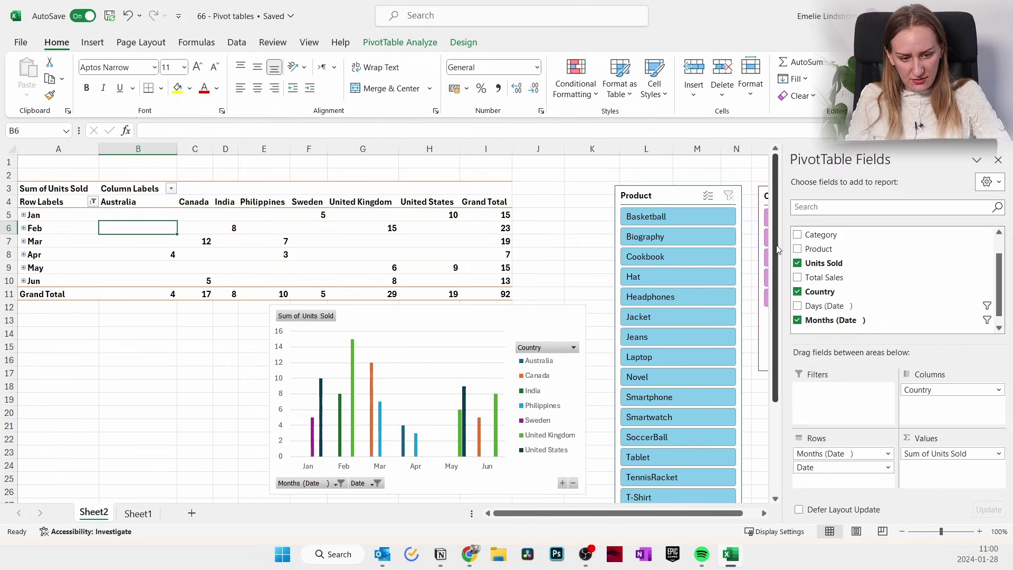
{"action": "left_click_drag", "start_coordinate": [824, 464], "coordinate": [848, 323]}
{"action": "mouse_move", "coordinate": [842, 453]}
{"action": "left_mouse_down"}
{"action": "mouse_move", "coordinate": [815, 260]}
{"action": "mouse_move", "coordinate": [832, 467]}
{"action": "left_mouse_up"}
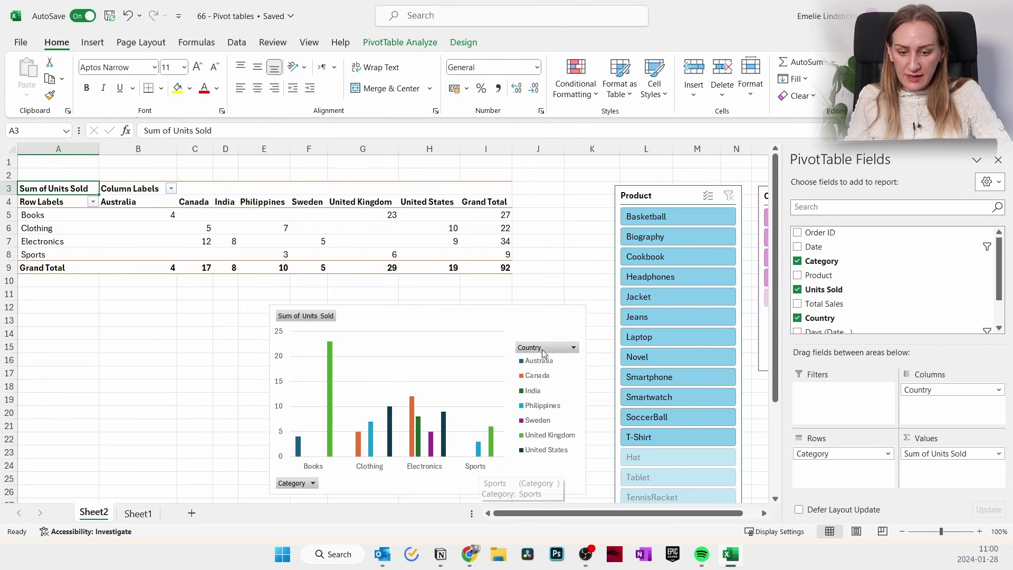
Add data labels to the PivotChart's columns
{"action": "right_click", "coordinate": [473, 378]}
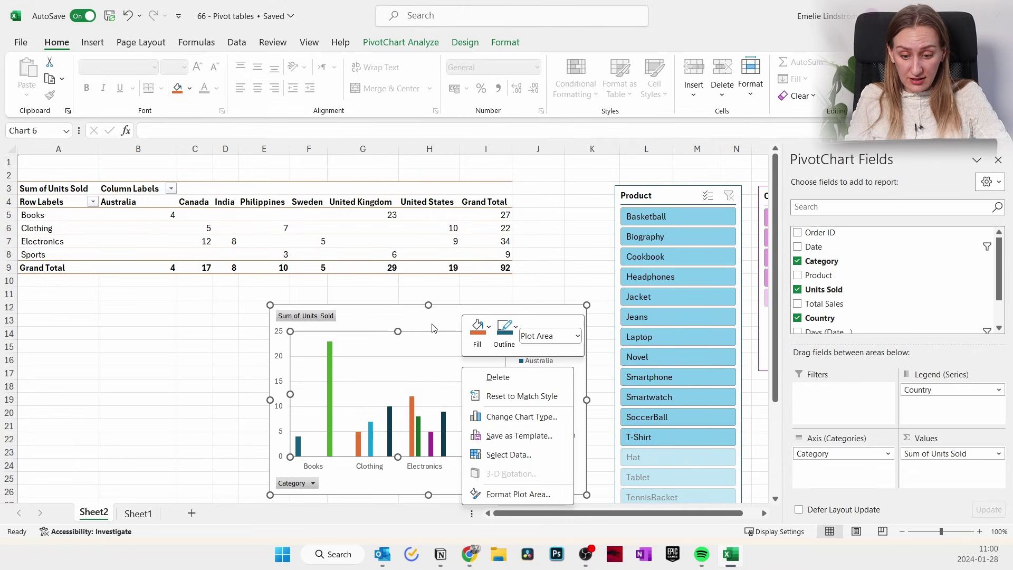
{"action": "key", "text": "Escape"}
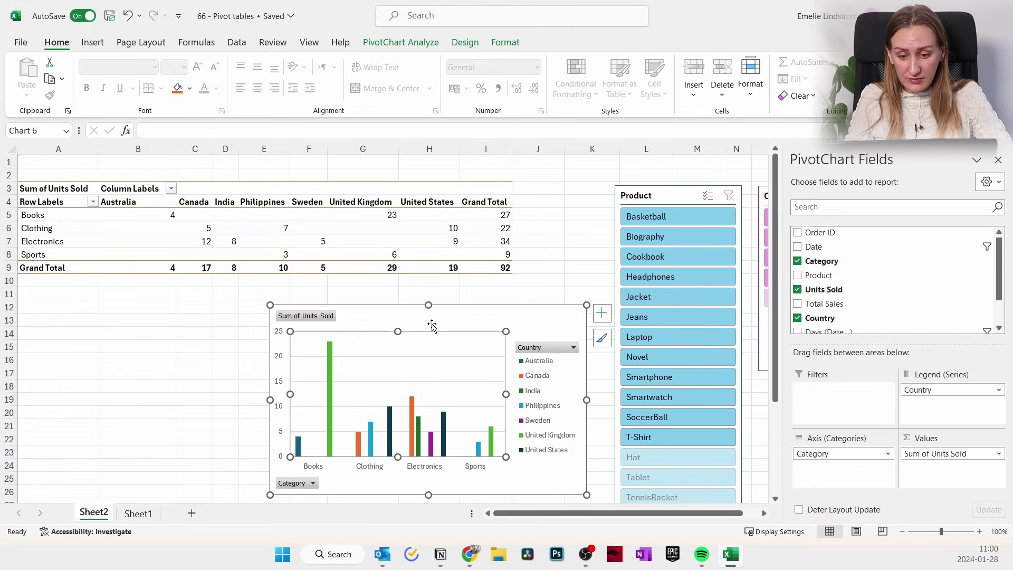
{"action": "left_click", "coordinate": [601, 313]}
{"action": "left_click", "coordinate": [631, 368]}
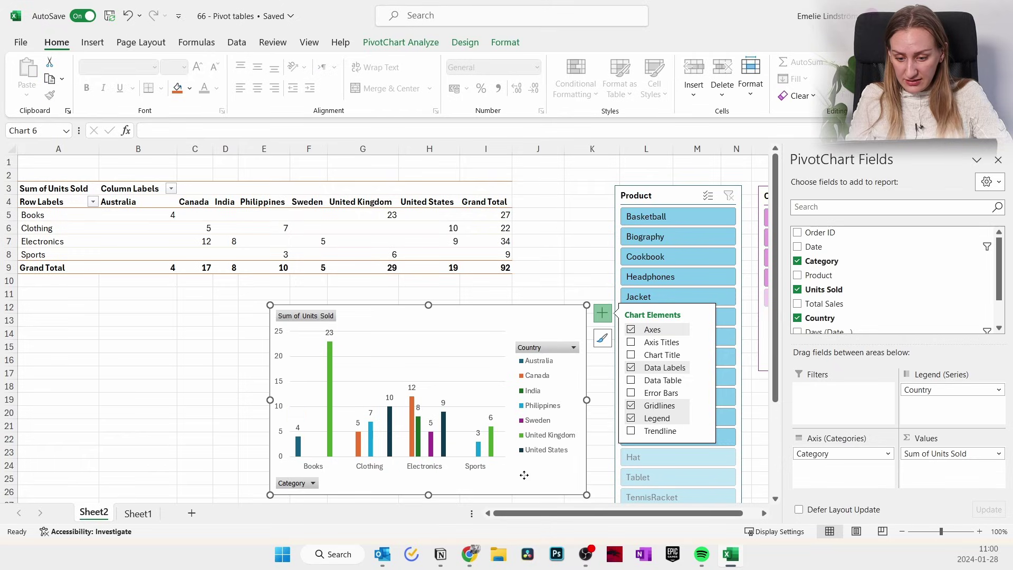
{"action": "left_click", "coordinate": [486, 293]}
Extend the Date timeline's selected period through December to cover all of 2023
{"action": "scroll", "coordinate": [335, 332], "scroll_direction": "down", "scroll_amount": 3}
{"action": "scroll", "coordinate": [336, 332], "scroll_direction": "up", "scroll_amount": 3}
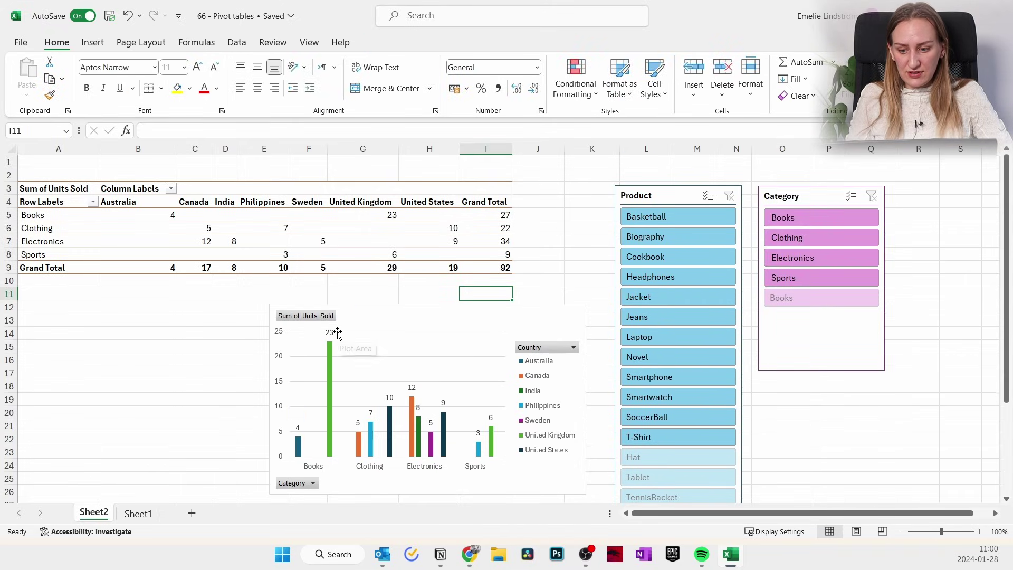
{"action": "scroll", "coordinate": [205, 274], "scroll_direction": "down", "scroll_amount": 4}
{"action": "left_click", "coordinate": [208, 323]}
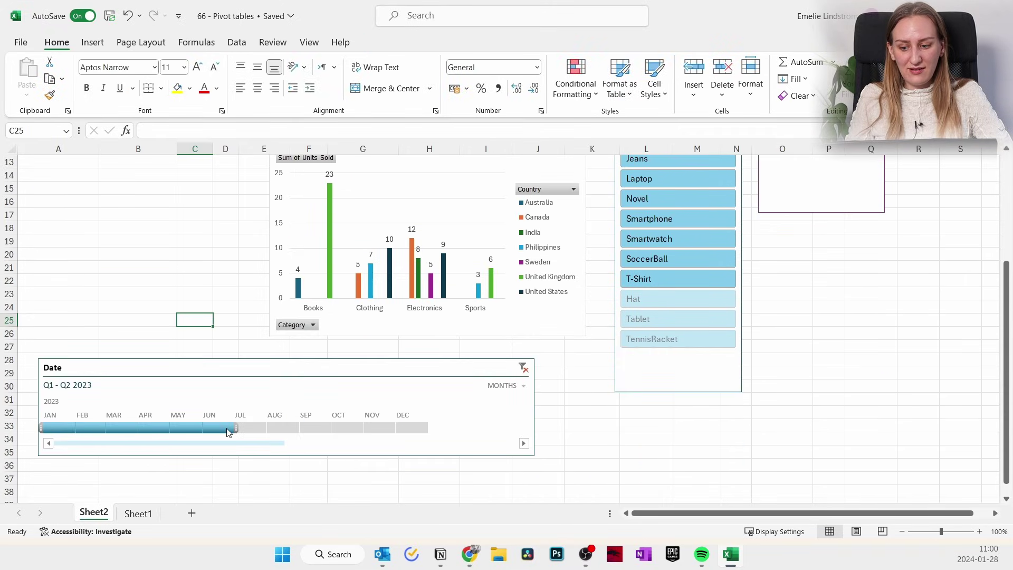
{"action": "scroll", "coordinate": [470, 332], "scroll_direction": "up", "scroll_amount": 4}
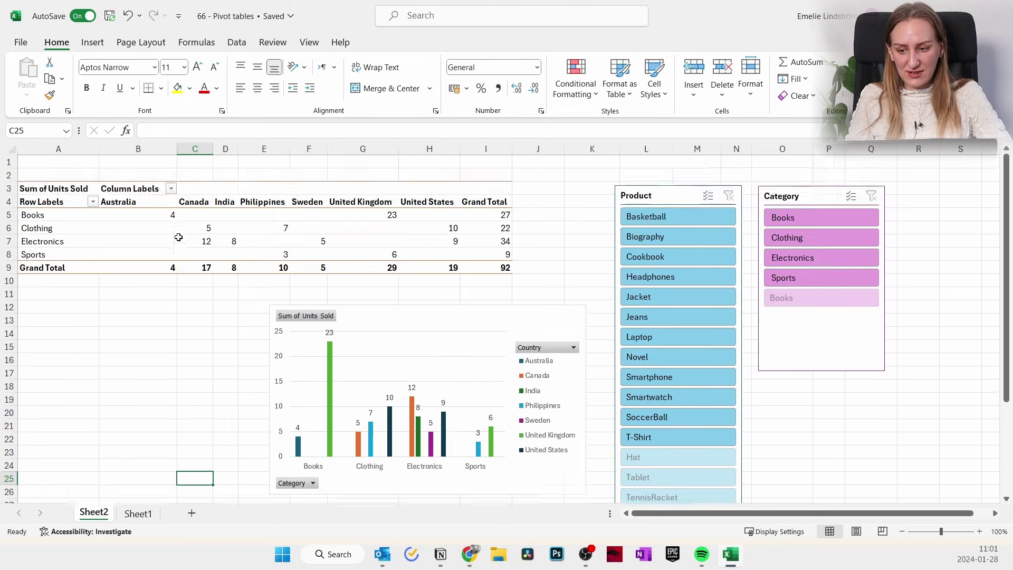
{"action": "scroll", "coordinate": [215, 409], "scroll_direction": "down", "scroll_amount": 4}
{"action": "left_click_drag", "start_coordinate": [236, 429], "coordinate": [481, 422]}
{"action": "scroll", "coordinate": [204, 299], "scroll_direction": "up", "scroll_amount": 3}
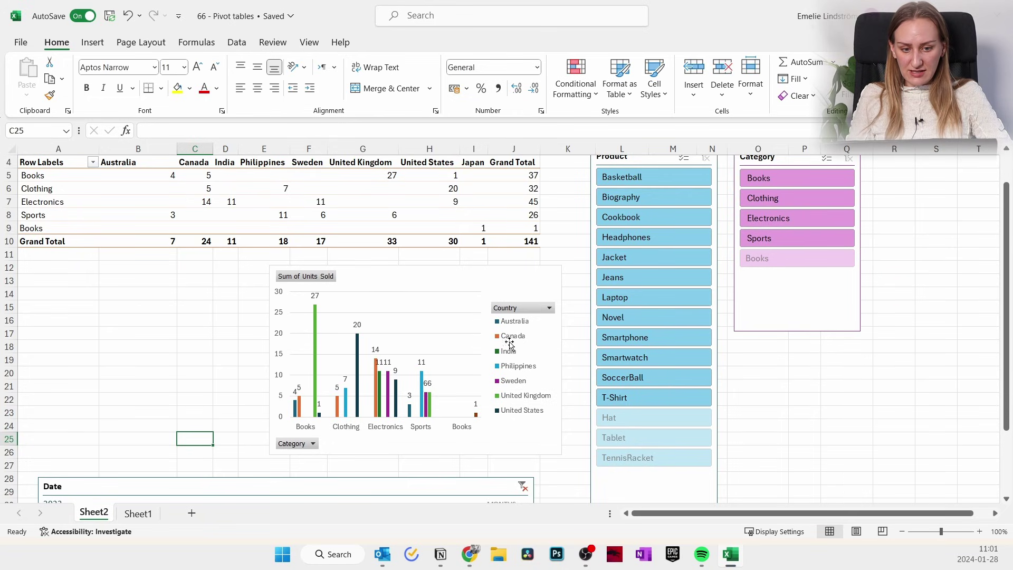
Filter the PivotTable and PivotChart to Books with the Category slicer, and open the source data on Sheet1
{"action": "scroll", "coordinate": [509, 343], "scroll_direction": "up", "scroll_amount": 1}
{"action": "left_click", "coordinate": [790, 221]}
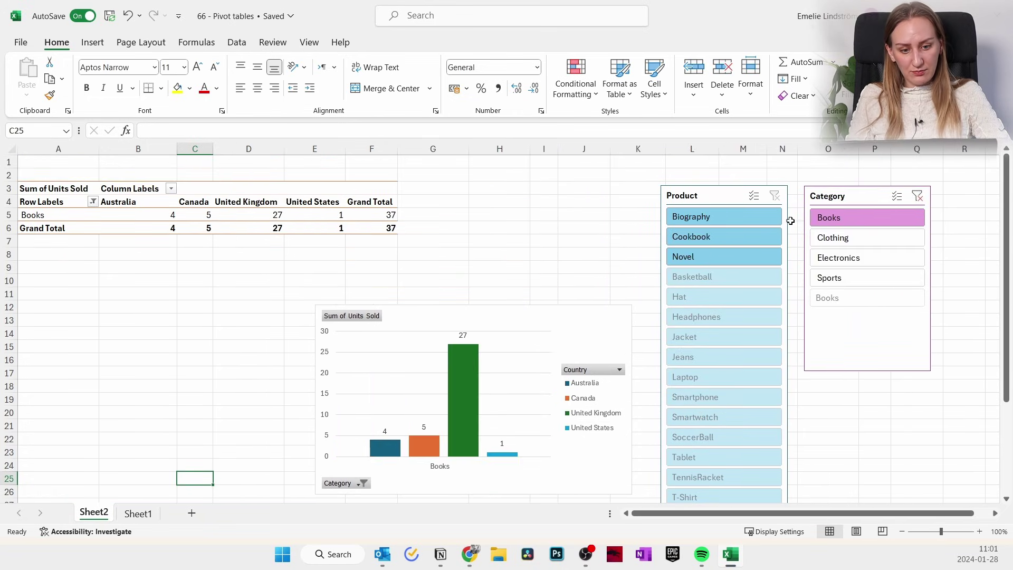
{"action": "scroll", "coordinate": [411, 403], "scroll_direction": "down", "scroll_amount": 1}
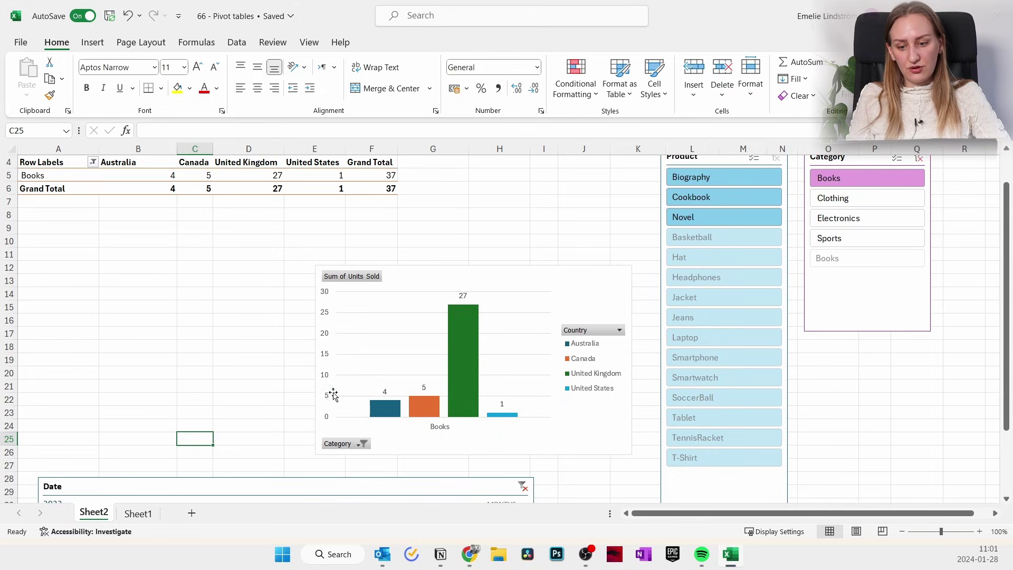
{"action": "mouse_move", "coordinate": [473, 358]}
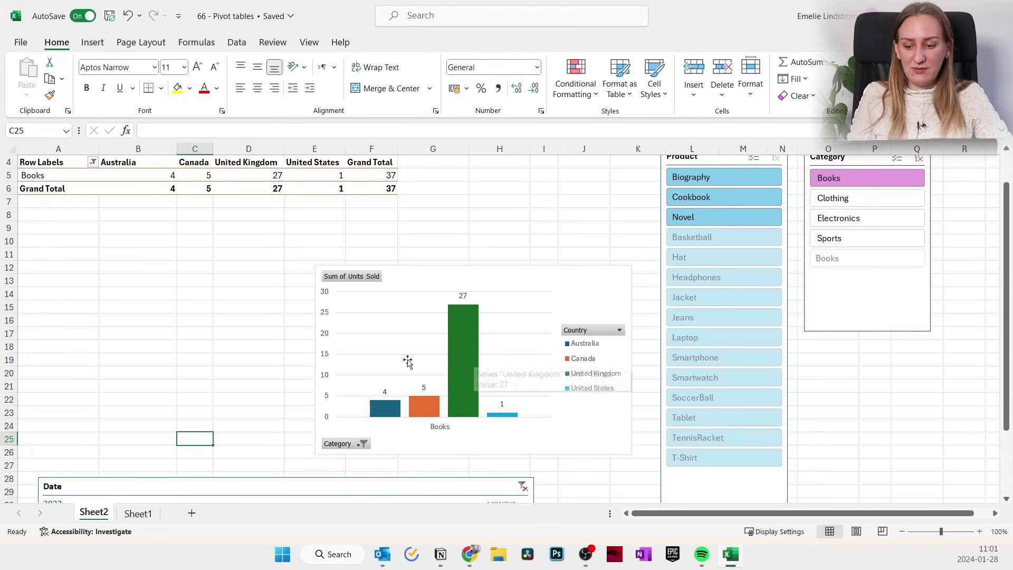
{"action": "left_click", "coordinate": [136, 514]}
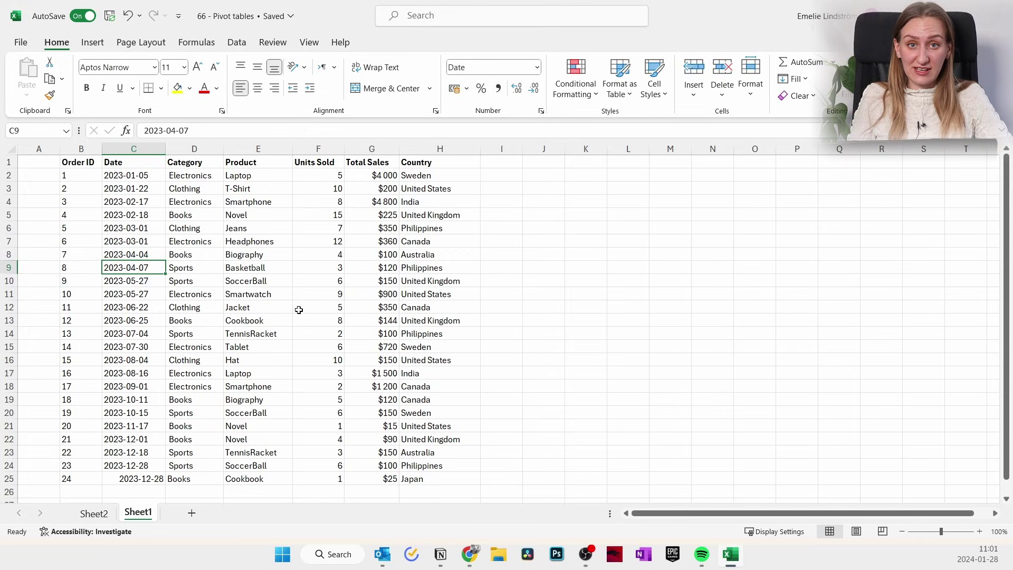